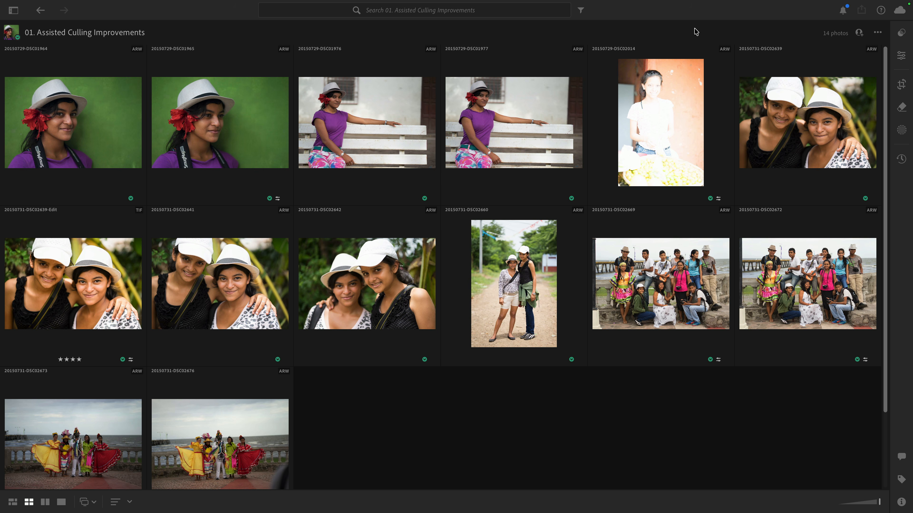
Step: Open the Assisted Culling panel and turn on the Exposure Issues reject criterion
key(p)
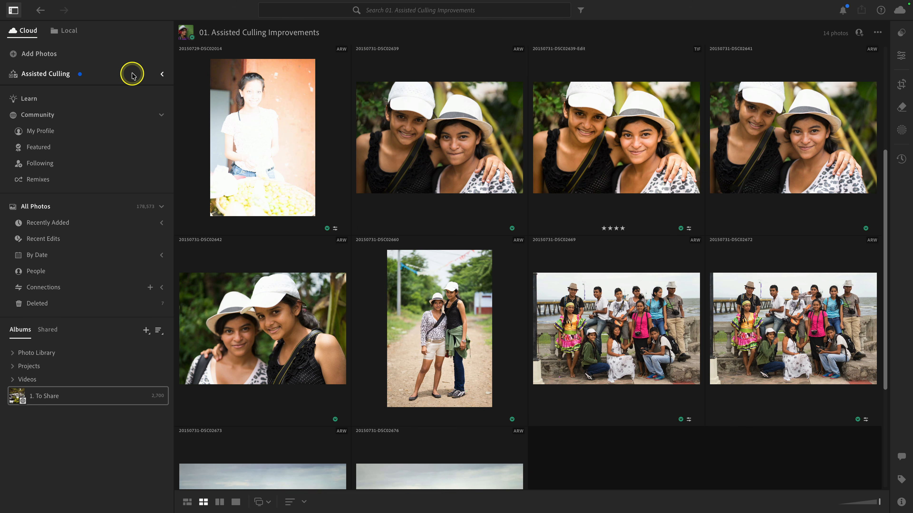
click(161, 75)
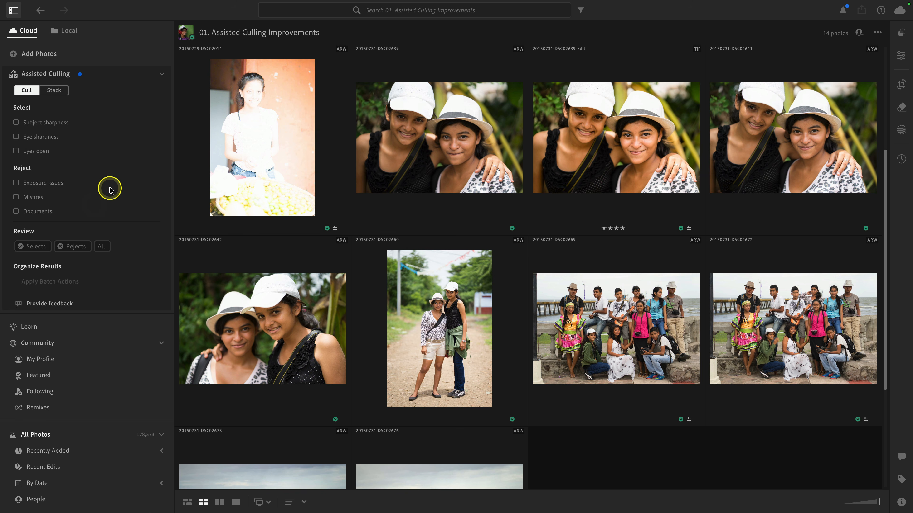
click(31, 185)
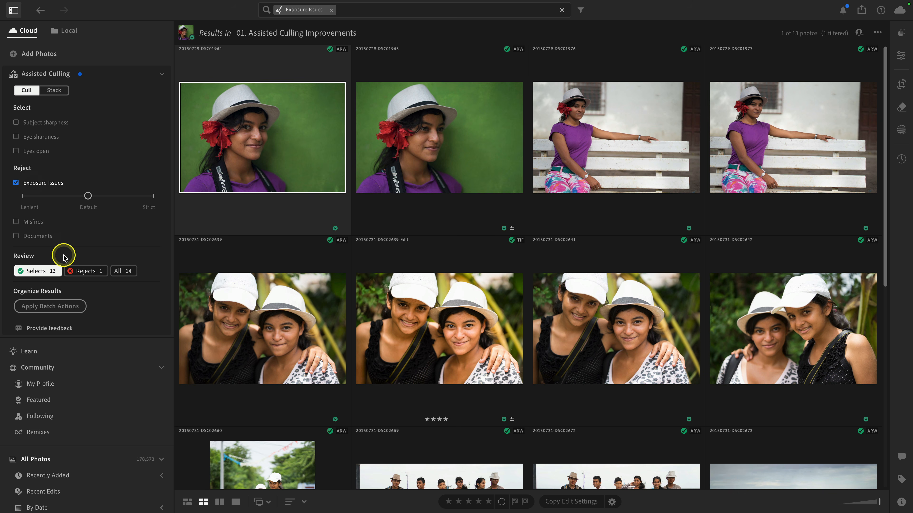
Step: Show only the rejected photo, open it for editing, and reset its Exposure to 0
click(80, 271)
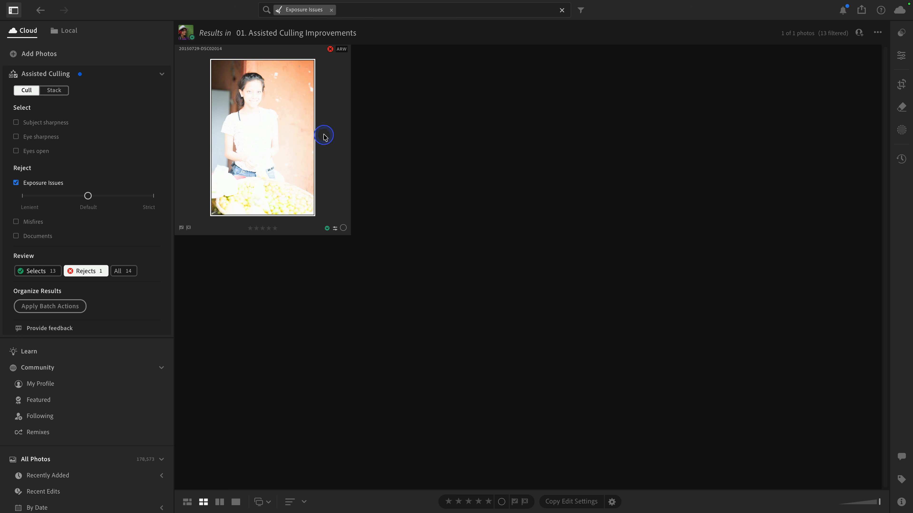
click(900, 61)
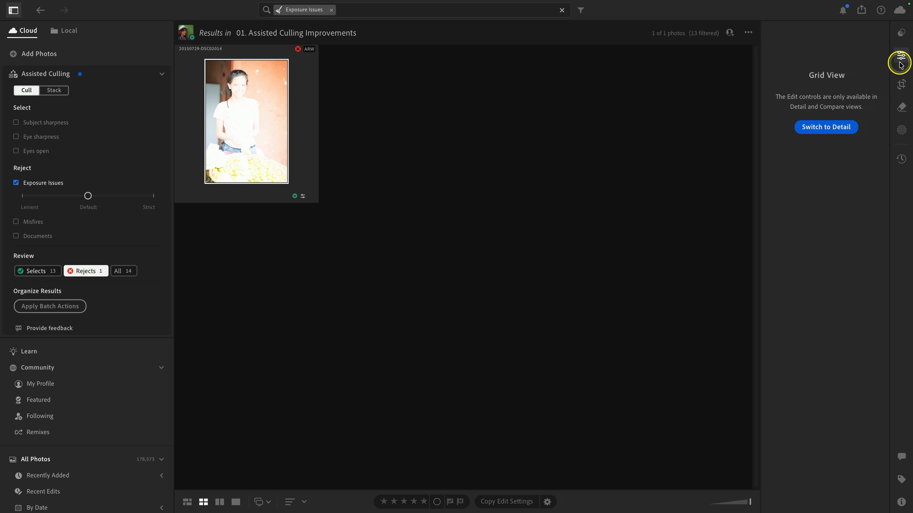
click(828, 127)
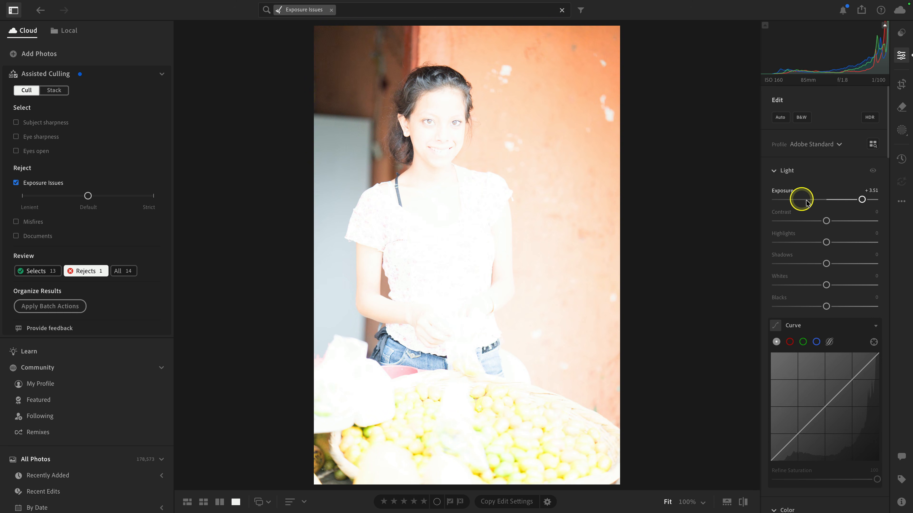
double_click(862, 200)
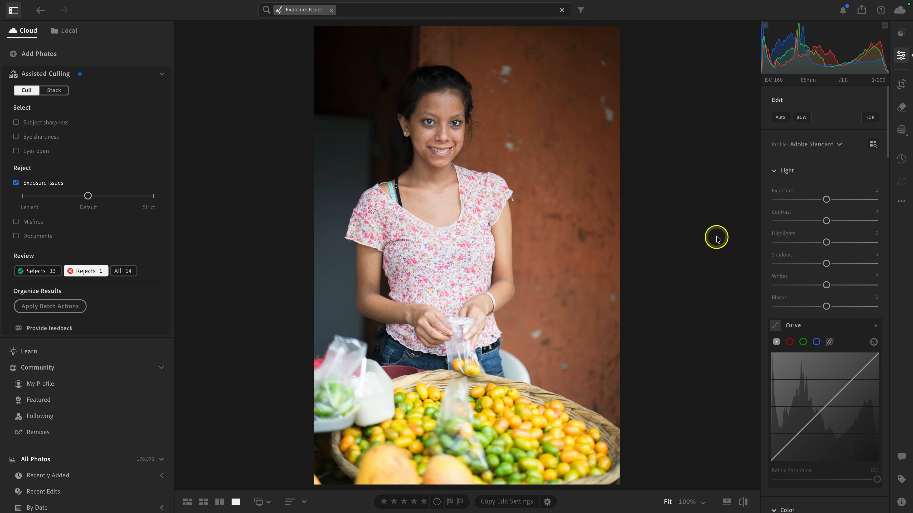
Step: Return to the grid and review the photos listed under Rejects and Selects
key(g)
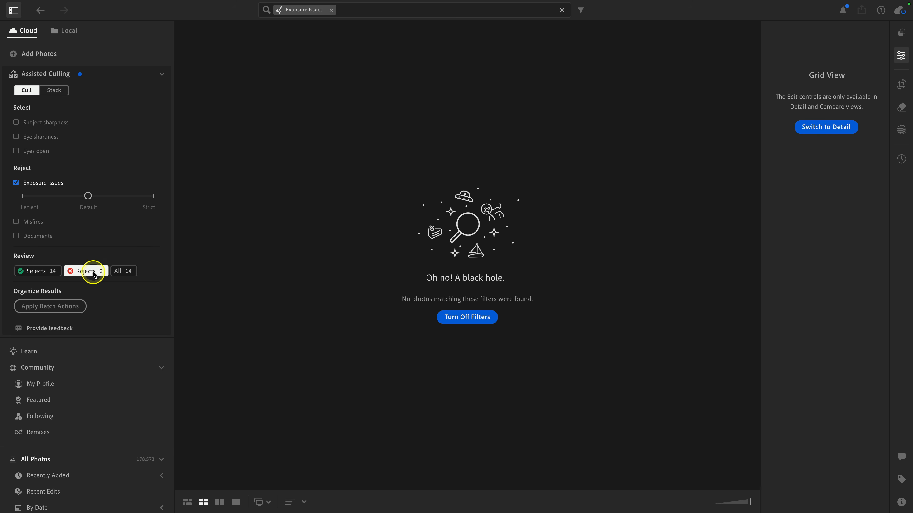
click(52, 271)
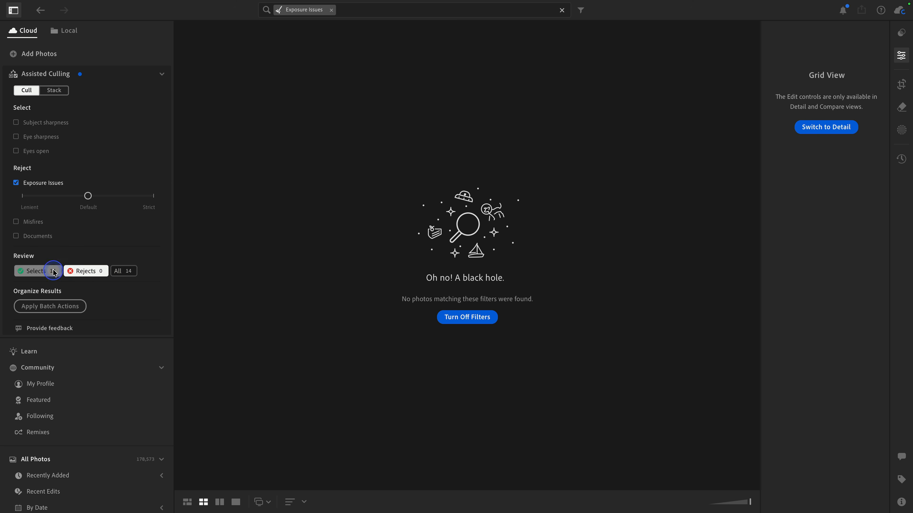
scroll(390, 187, down, 6)
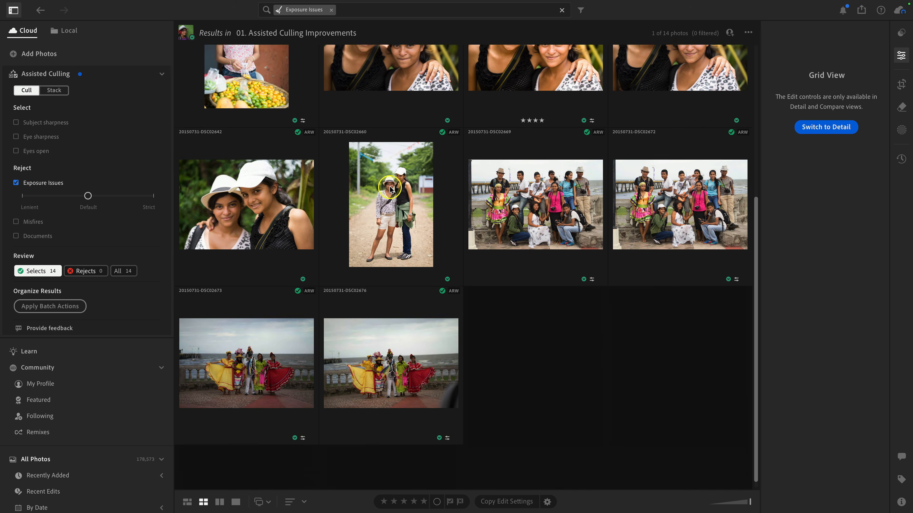
scroll(390, 187, up, 6)
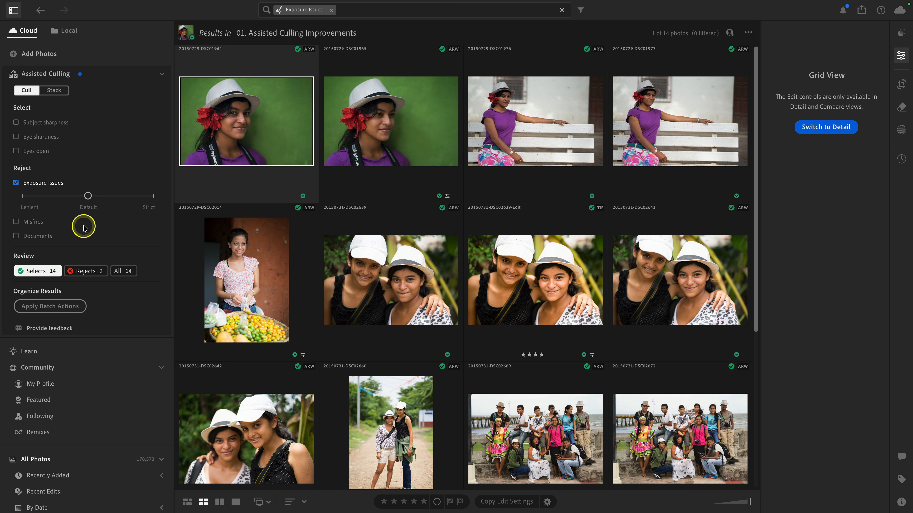
Step: Replace the Exposure Issues criterion with Eye sharpness as the only select criterion
click(50, 185)
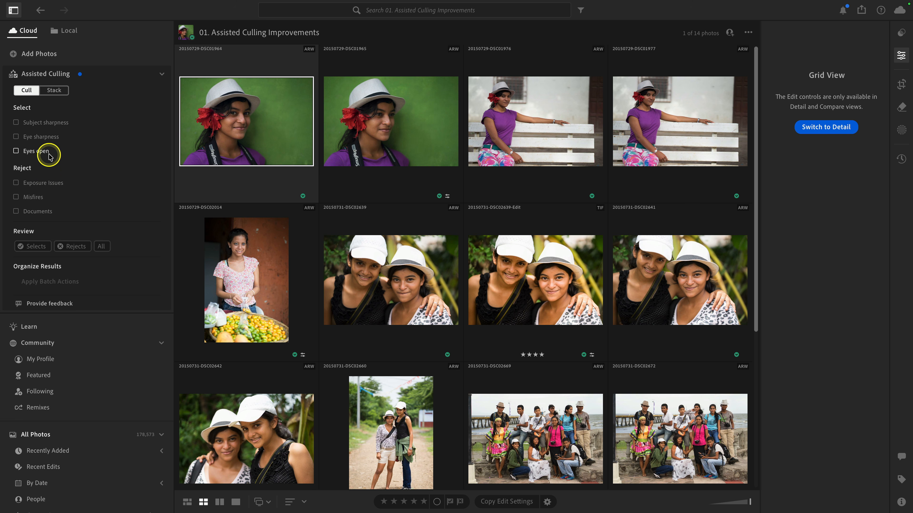
click(43, 139)
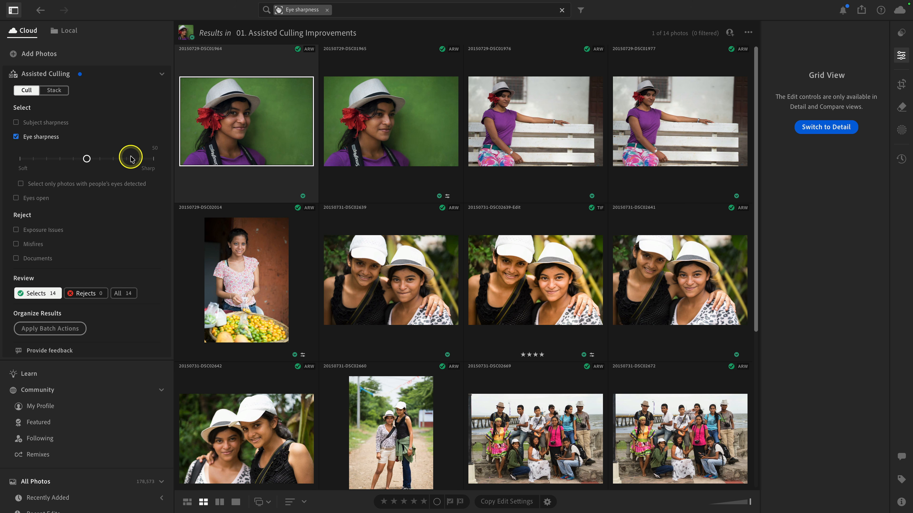
click(59, 124)
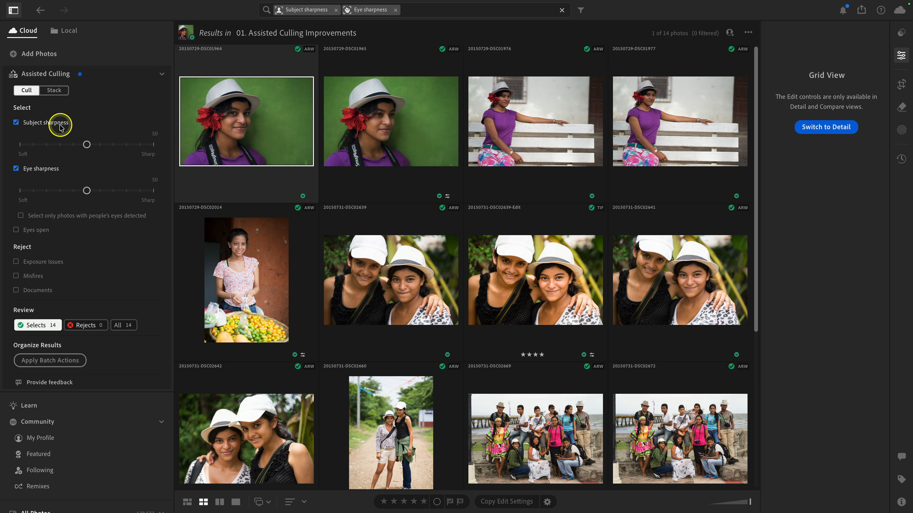
click(60, 124)
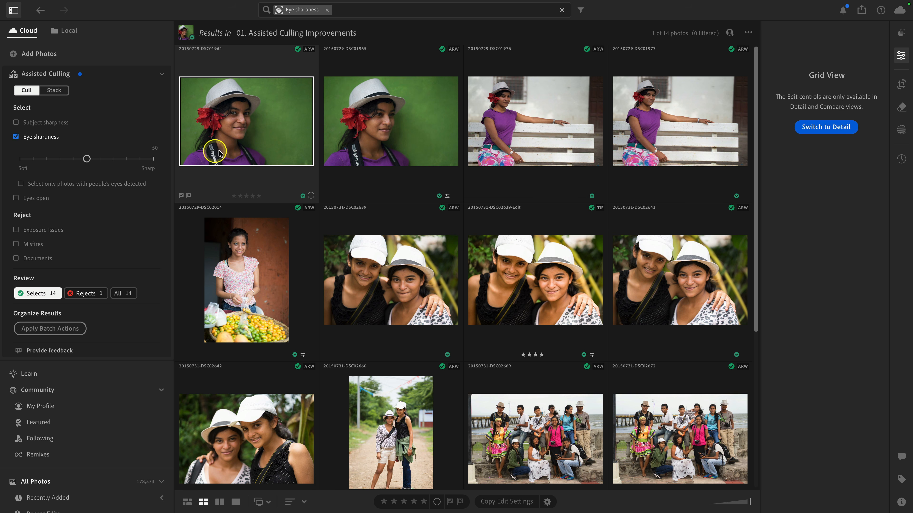
Step: Show the Assisted Culling info for the first green-background portrait
key(i)
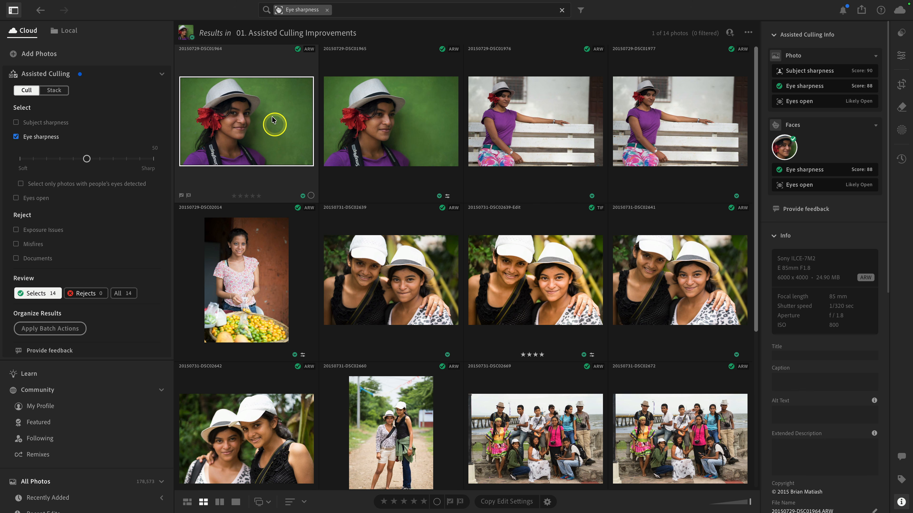
click(267, 133)
click(267, 132)
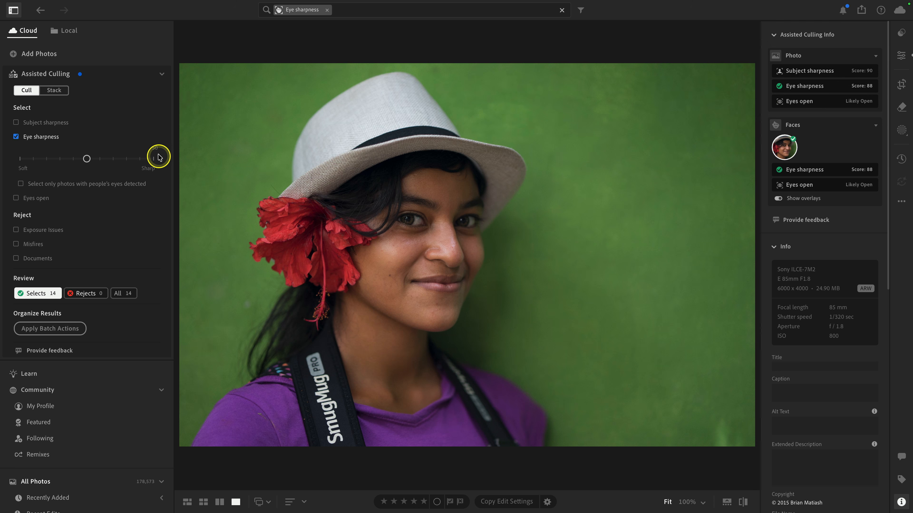
key(g)
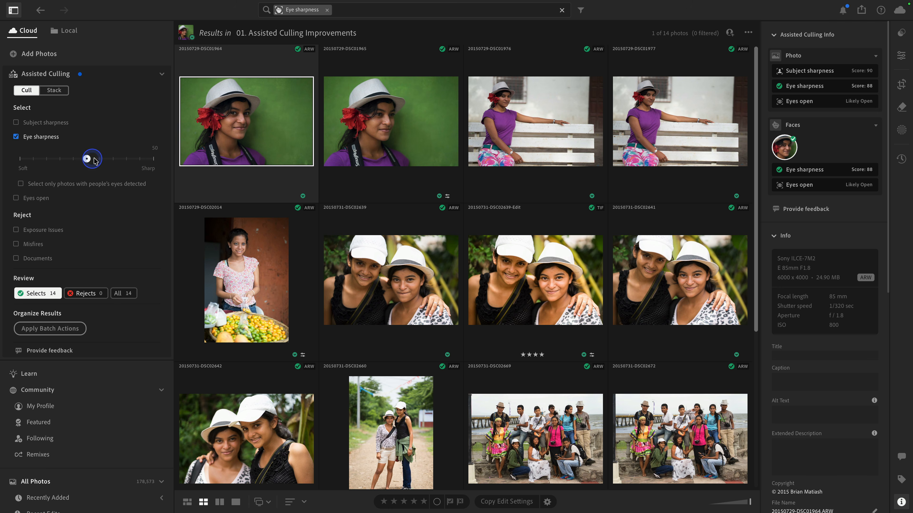
Step: Raise the Eye sharpness threshold to 90 and review the rejected and all photos
drag(87, 159, 138, 158)
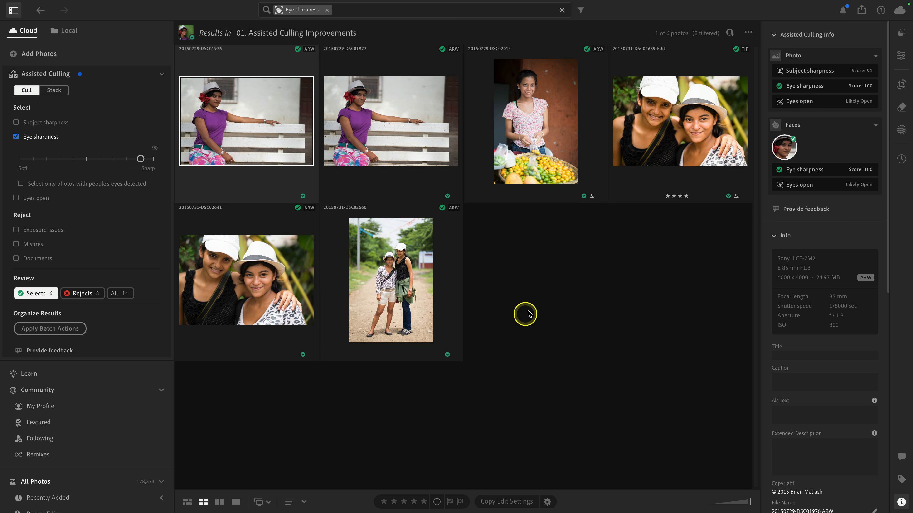
click(89, 299)
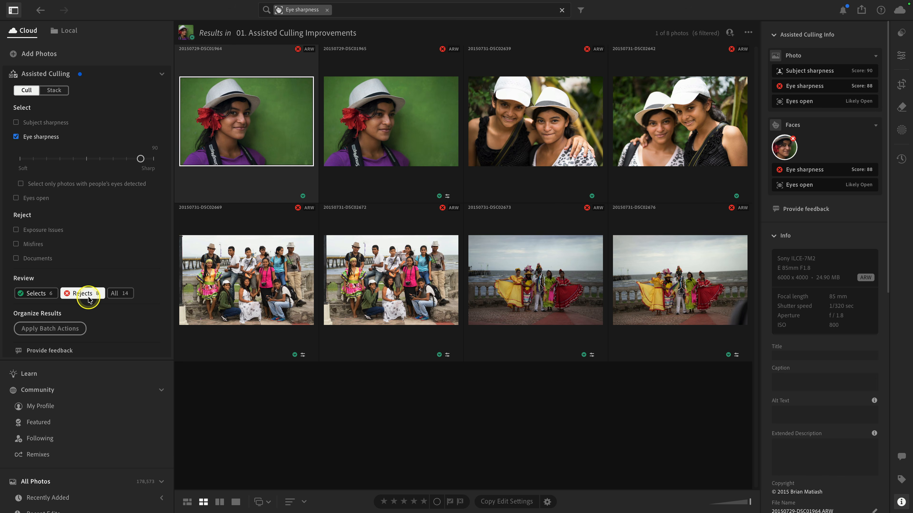
click(121, 293)
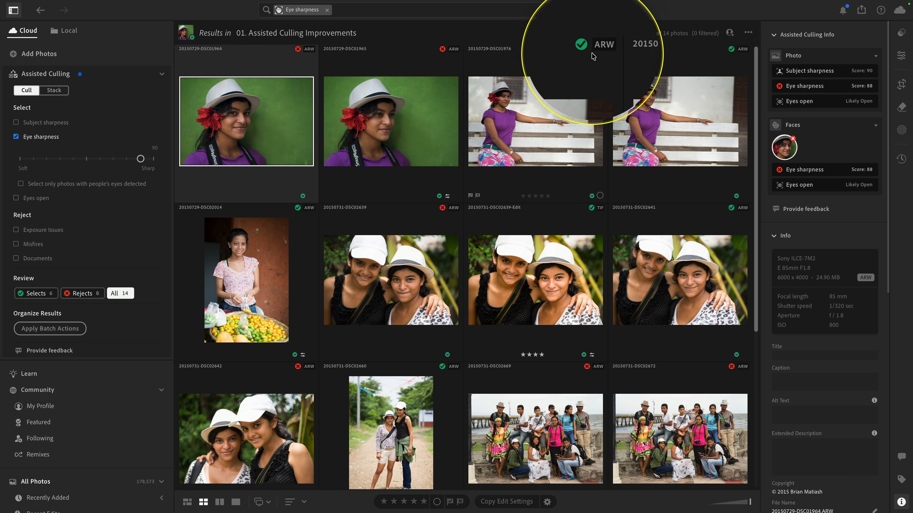
Step: Compare the culling scores of the first three portraits in the grid
click(553, 57)
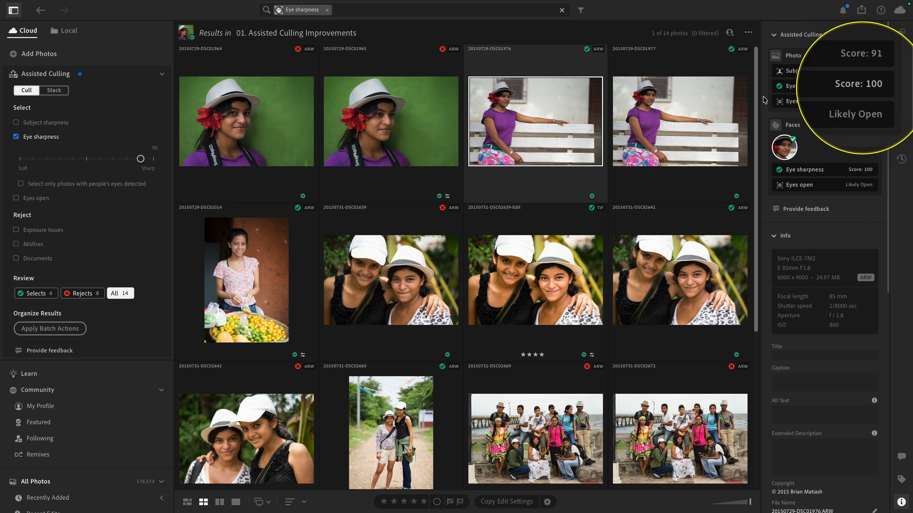
click(403, 128)
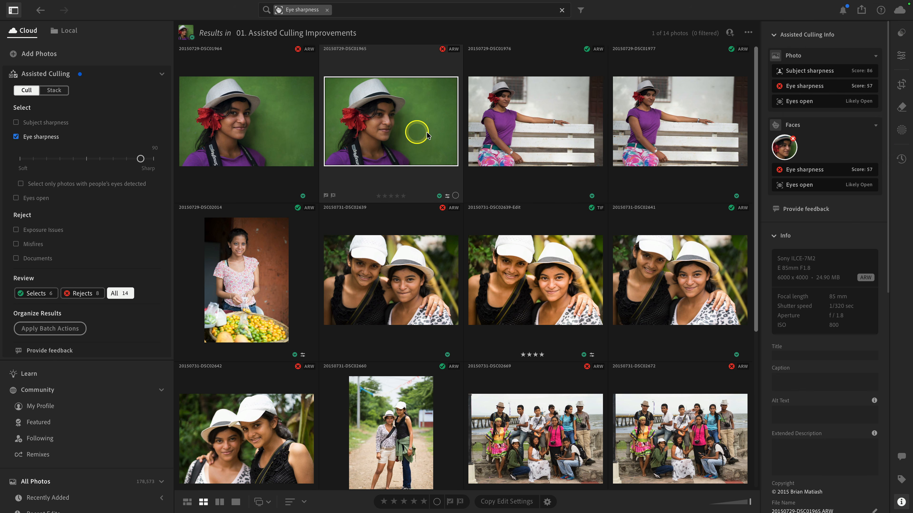
click(220, 144)
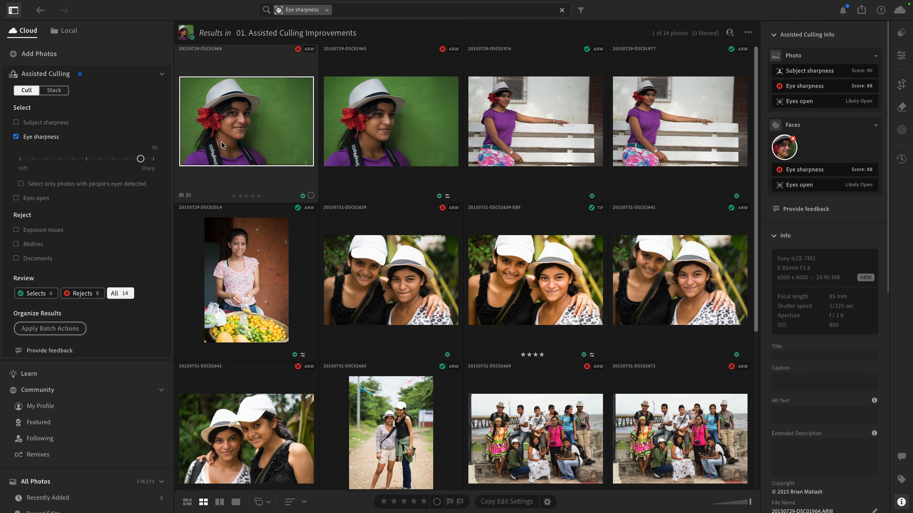
Step: Inspect the first green-background portrait's eye sharpness overlay at 100% zoom
double_click(236, 134)
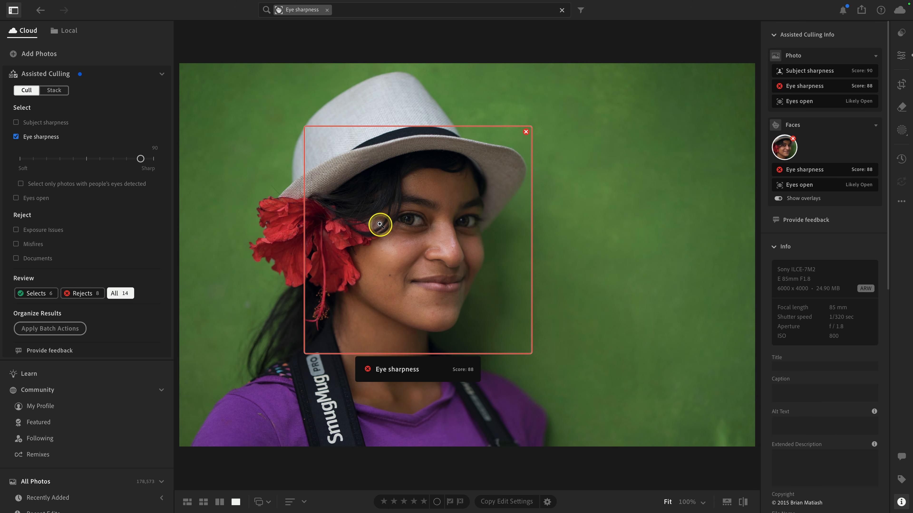
click(413, 222)
click(443, 237)
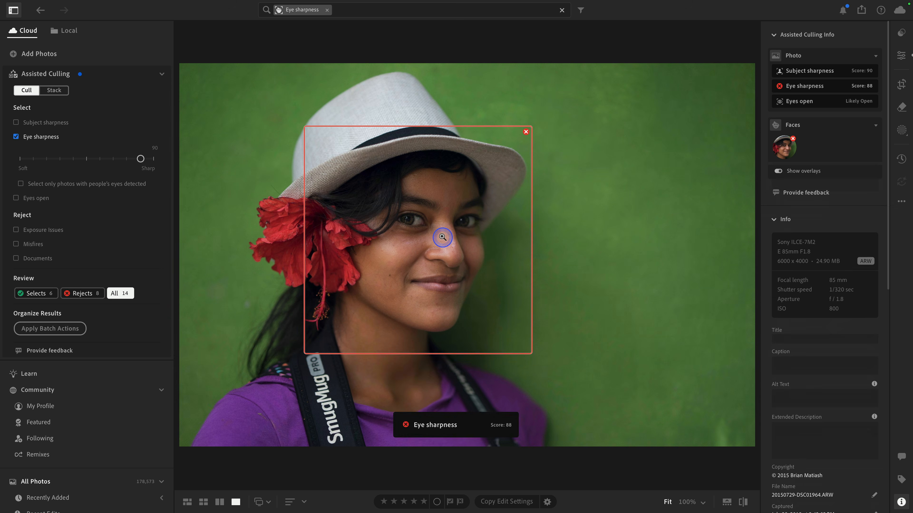
click(702, 502)
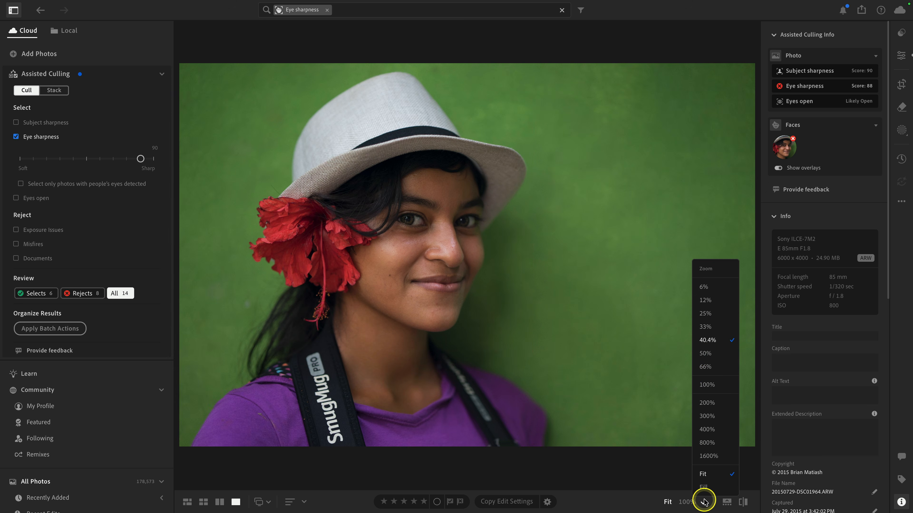
click(707, 385)
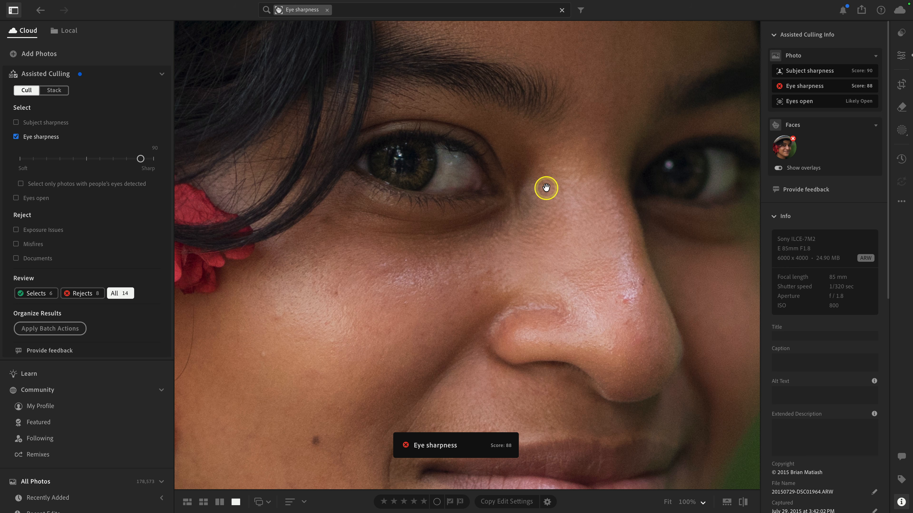
click(489, 189)
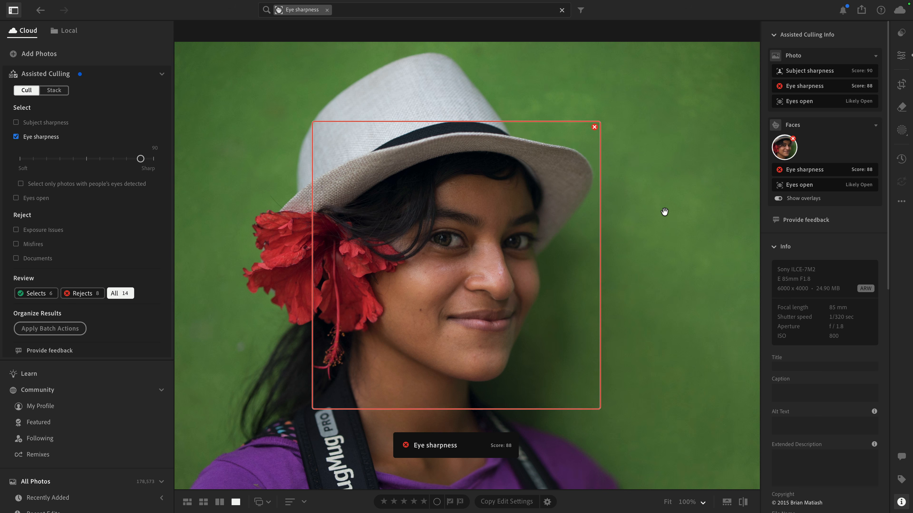
Step: Return to the grid and mark the first green-background portrait as a Select
key(g)
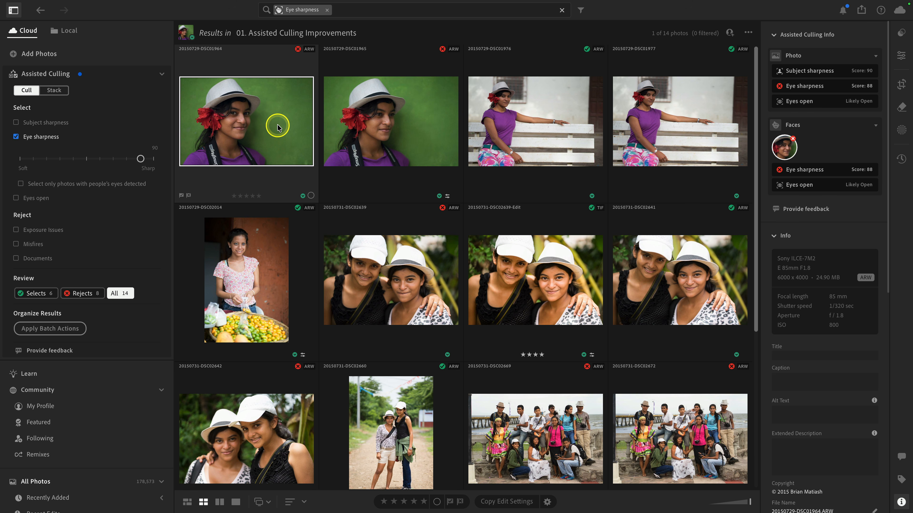
right_click(297, 51)
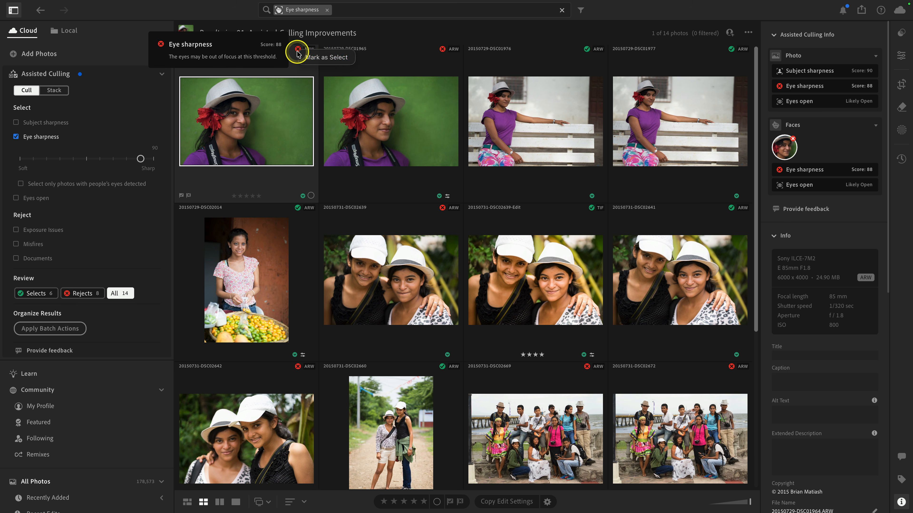
click(341, 58)
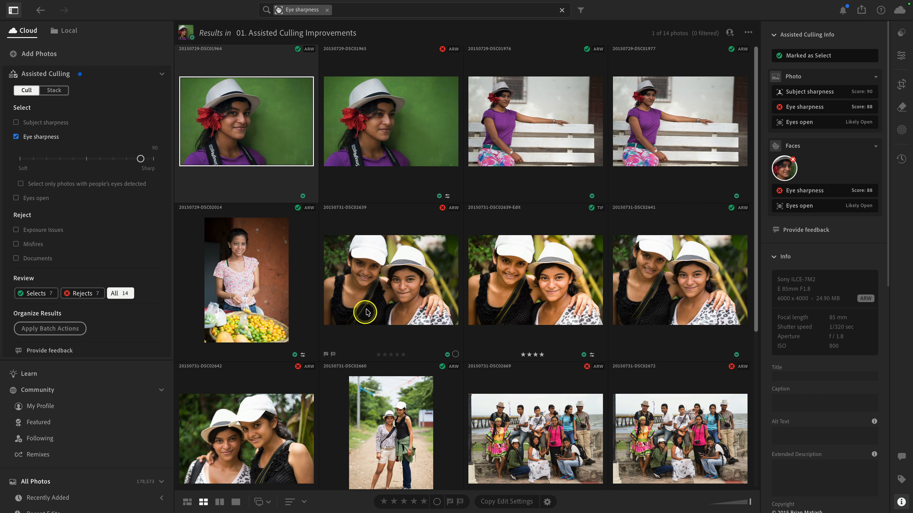
Step: Open the two-girl portrait and inspect the eye sharpness of each detected face
double_click(377, 299)
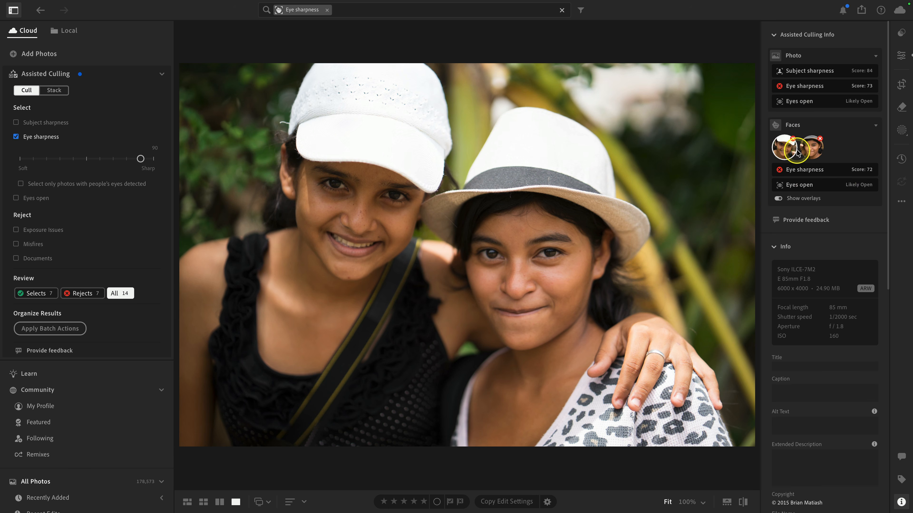
click(789, 154)
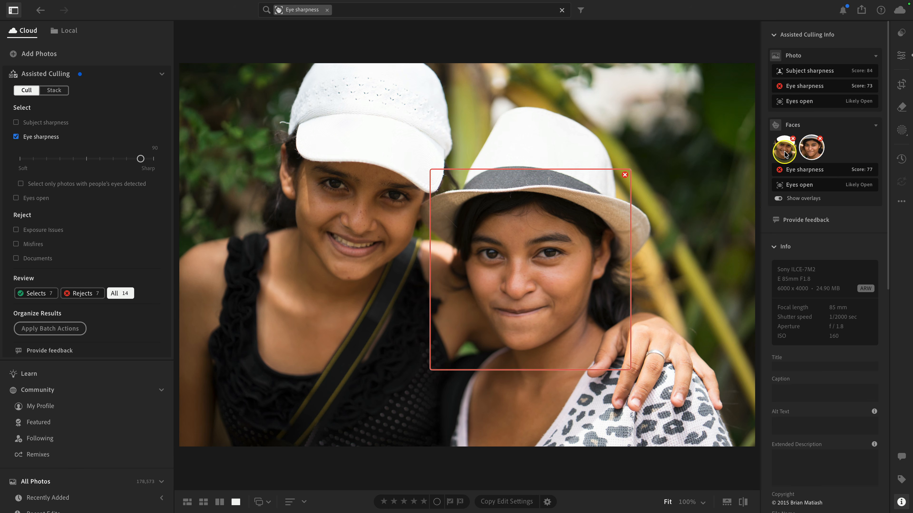
click(789, 154)
click(813, 150)
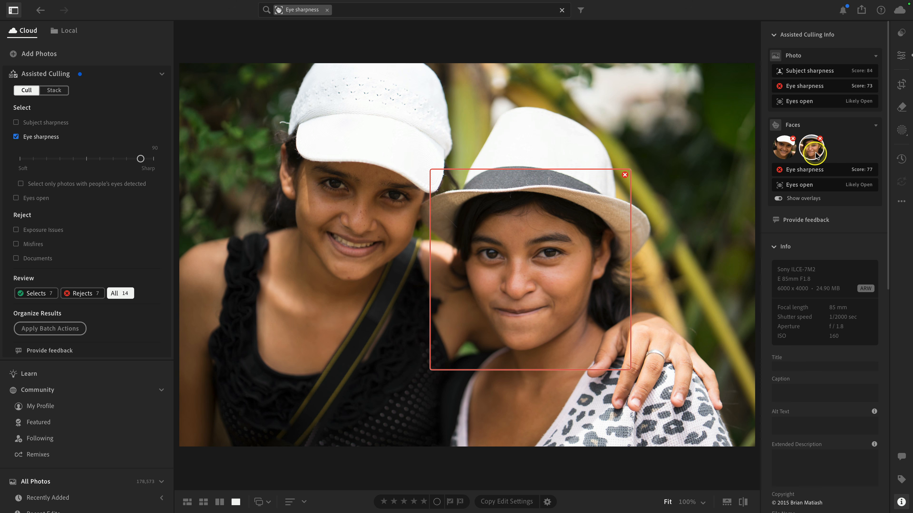
Step: Check the second girl's face overlay in the two-girl portrait and return to the grid
click(784, 152)
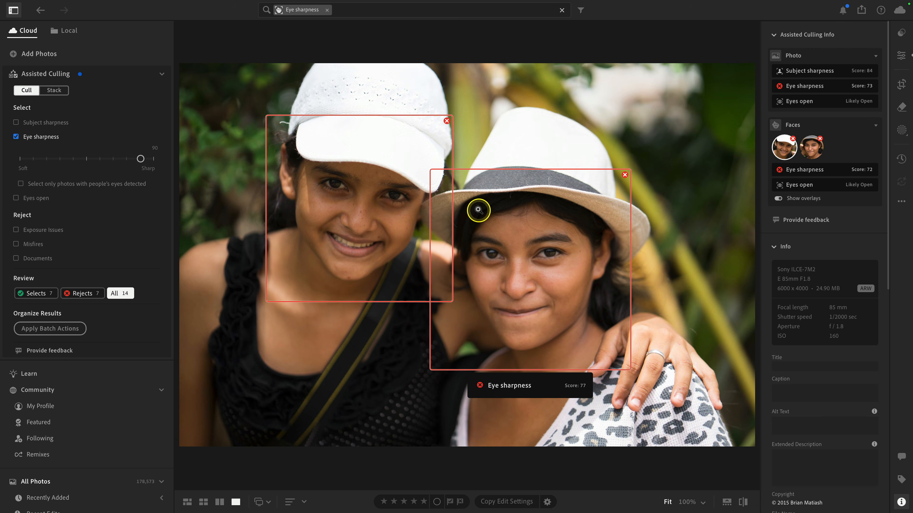
key(g)
scroll(480, 212, down, 3)
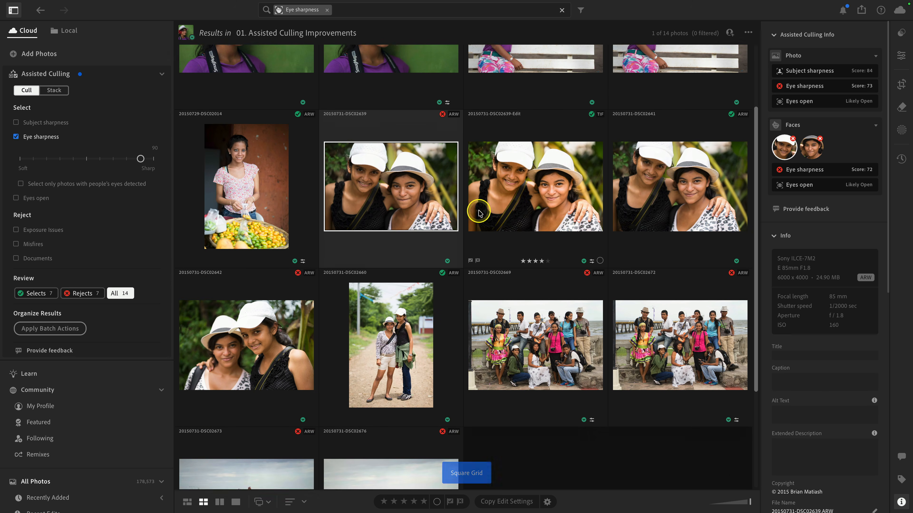
Step: Open the group photo and inspect the eye sharpness of each detected face
double_click(492, 295)
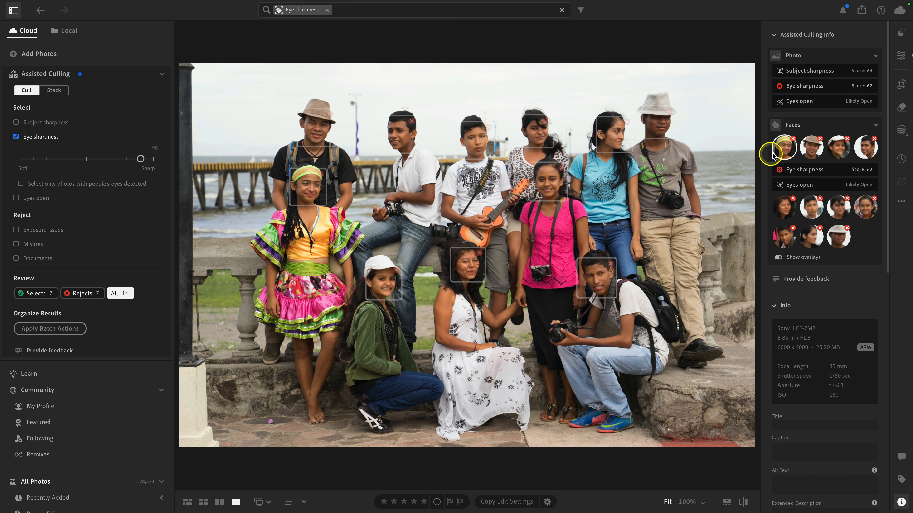
click(864, 154)
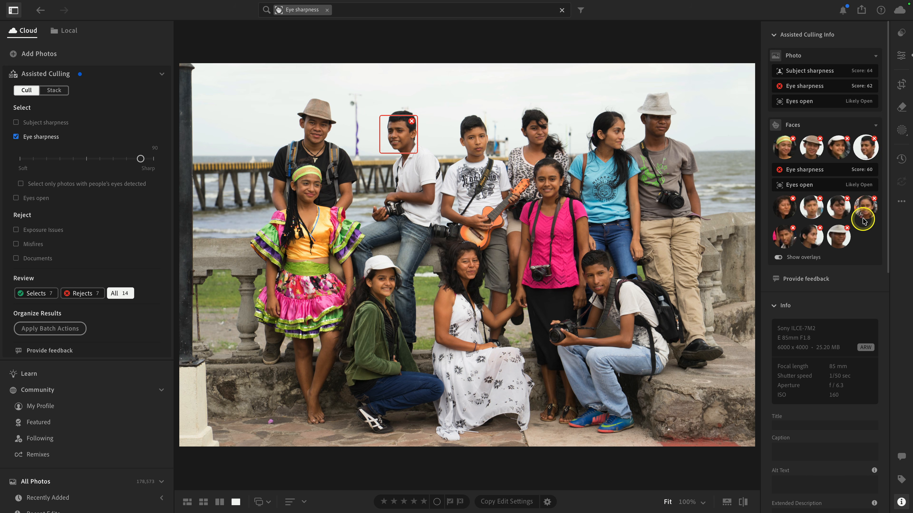
click(863, 209)
click(836, 182)
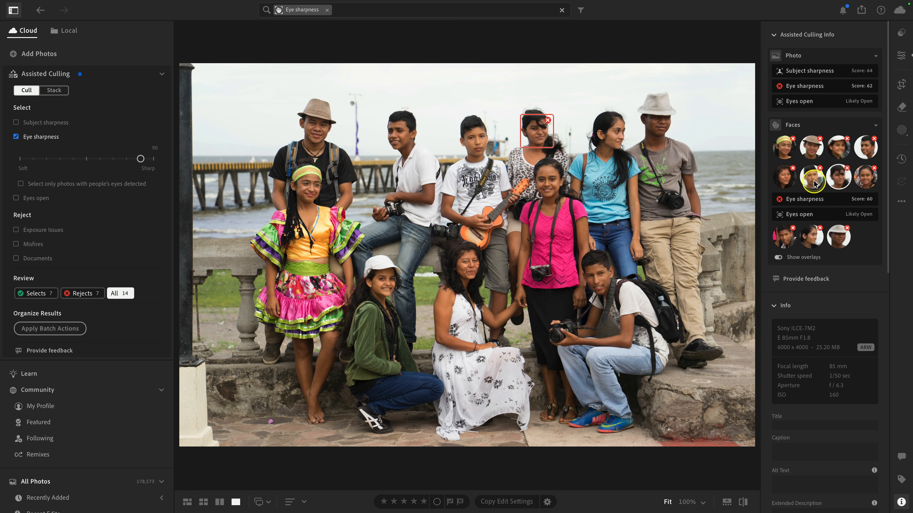
click(784, 176)
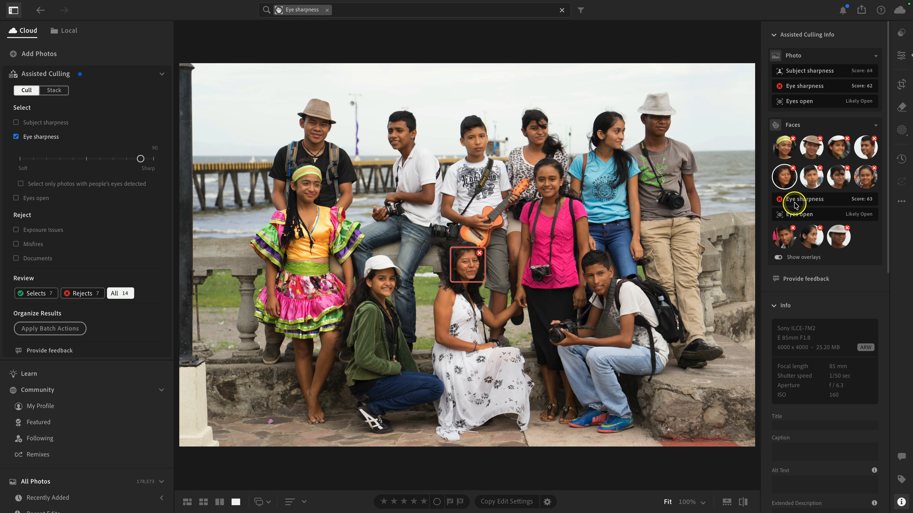
click(786, 238)
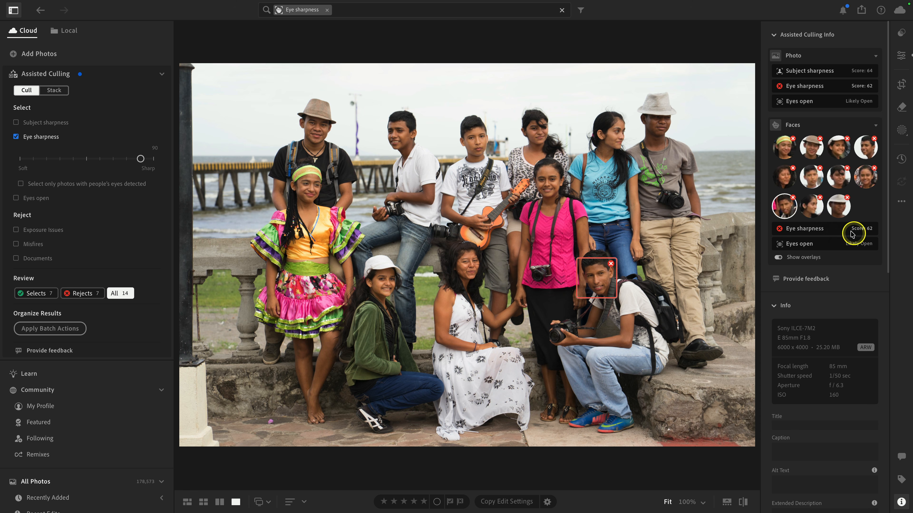
click(811, 214)
click(836, 214)
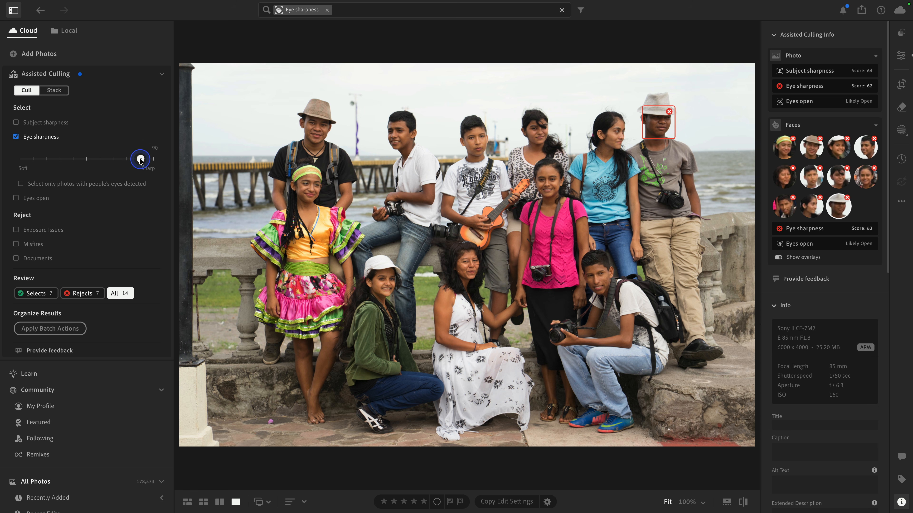
Step: Try lowering the Eye sharpness threshold to 60 and 70, then restore it to 90
drag(108, 160, 106, 160)
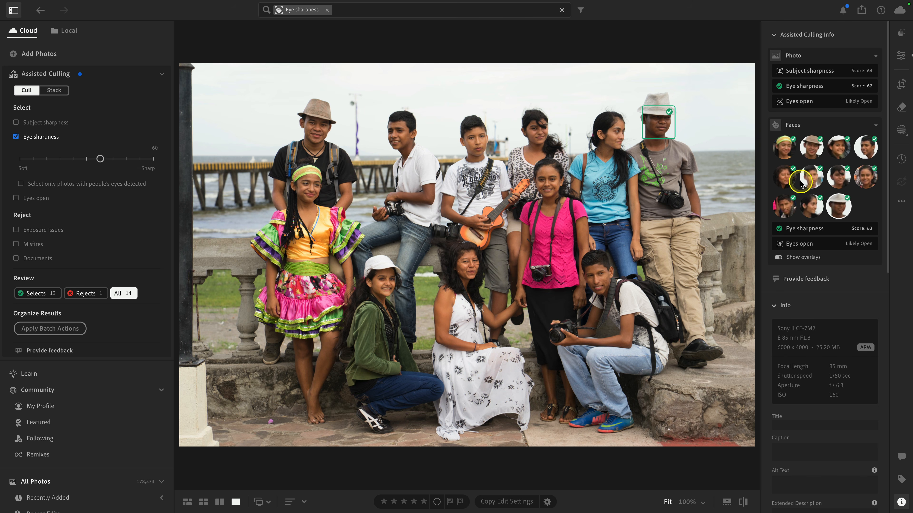
drag(102, 160, 113, 161)
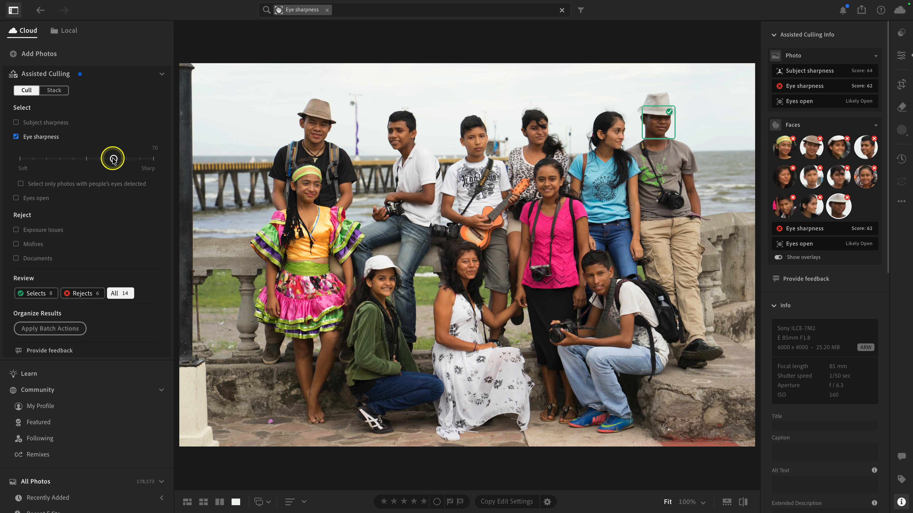
drag(130, 161, 139, 158)
Step: Open the other two-girl portrait and lower the Eye sharpness threshold to 60
key(g)
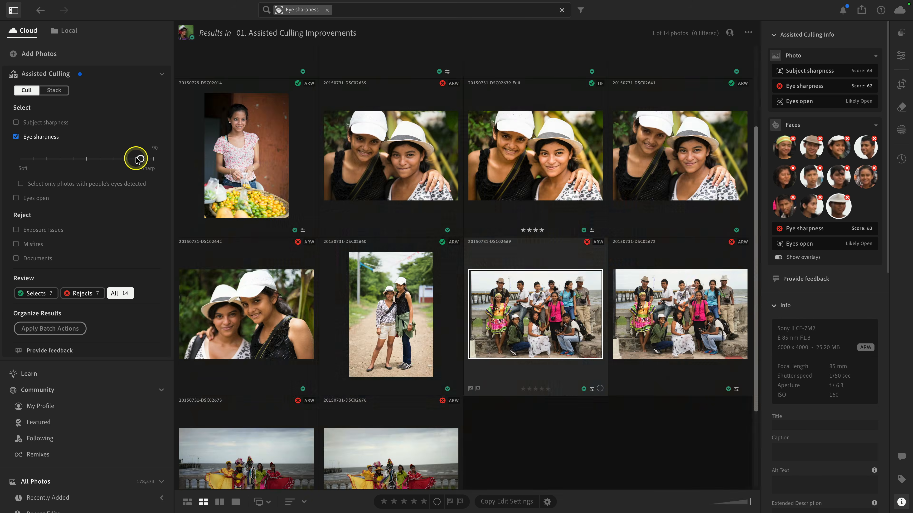
double_click(259, 309)
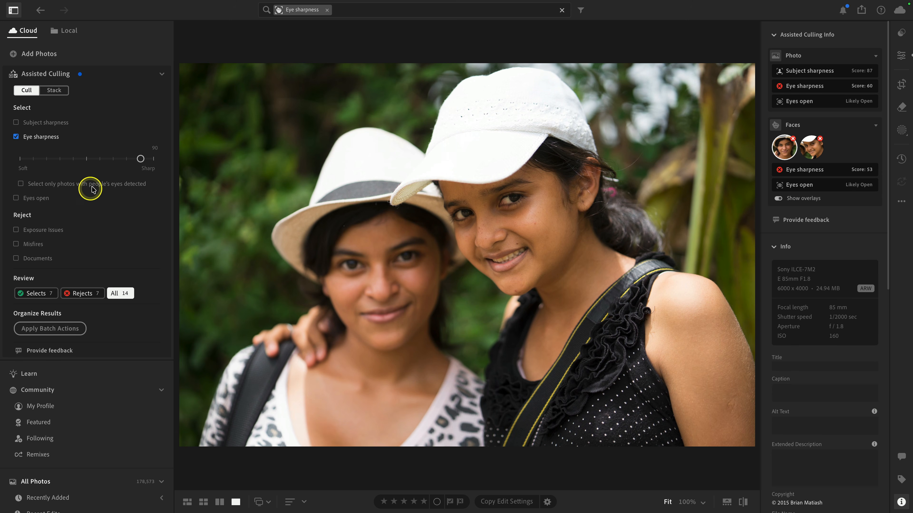
drag(140, 159, 99, 161)
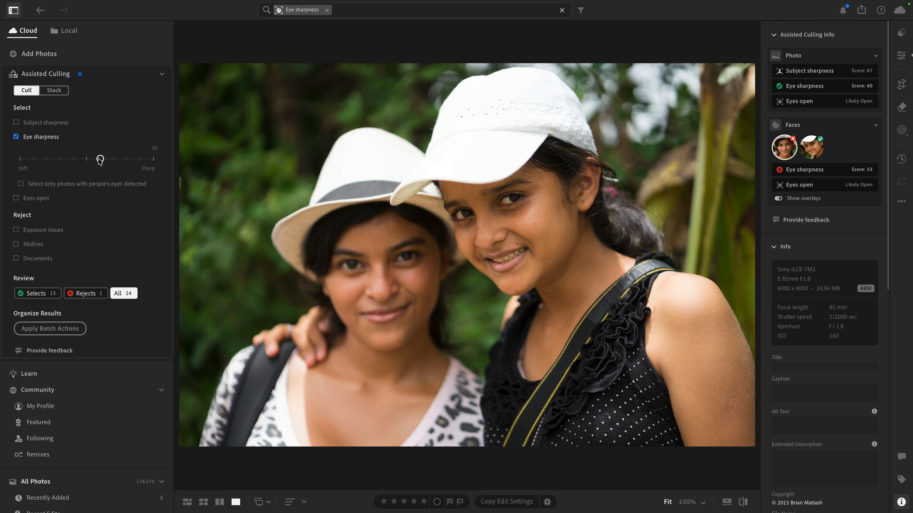
Step: Zoom into the portrait to inspect both faces' eye sharpness overlays, then zoom back out
click(532, 179)
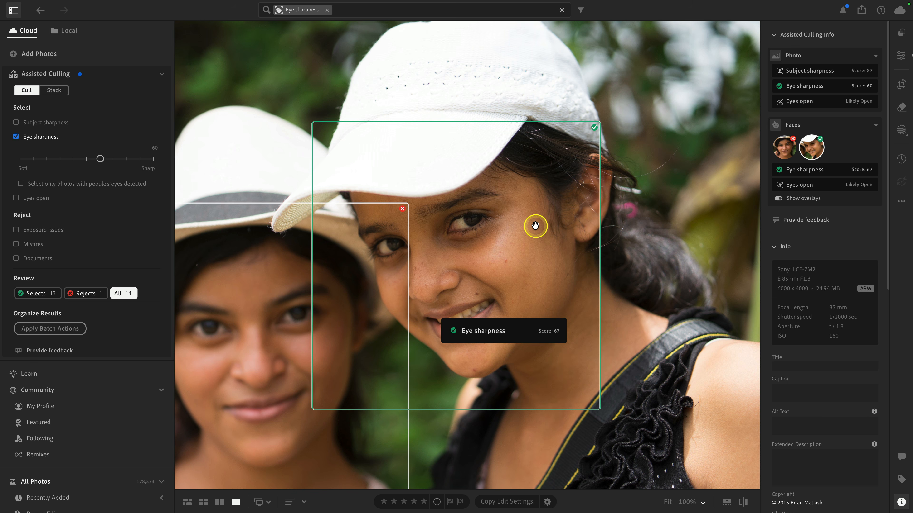
click(283, 311)
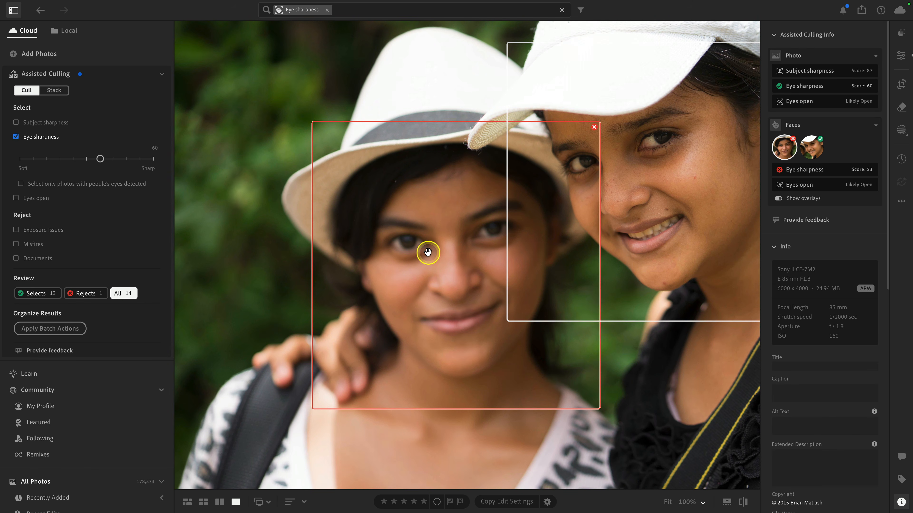
click(400, 90)
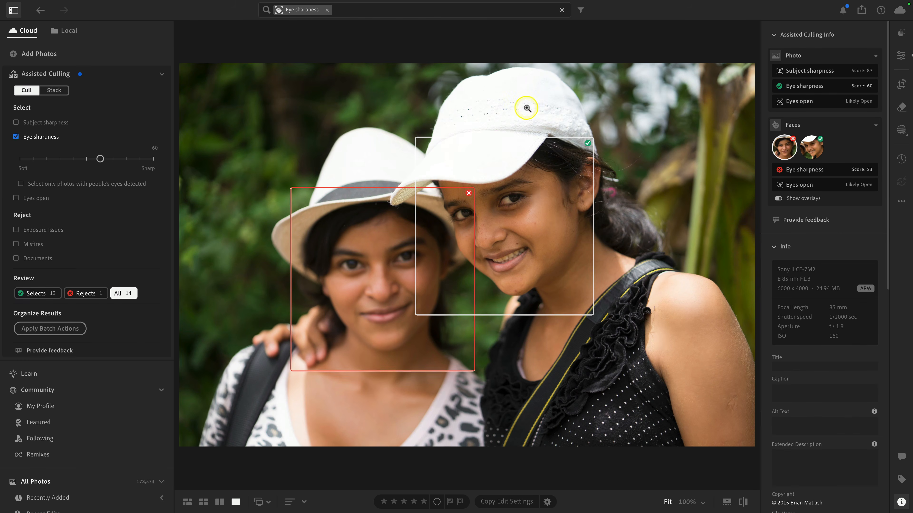
mouse_move(576, 163)
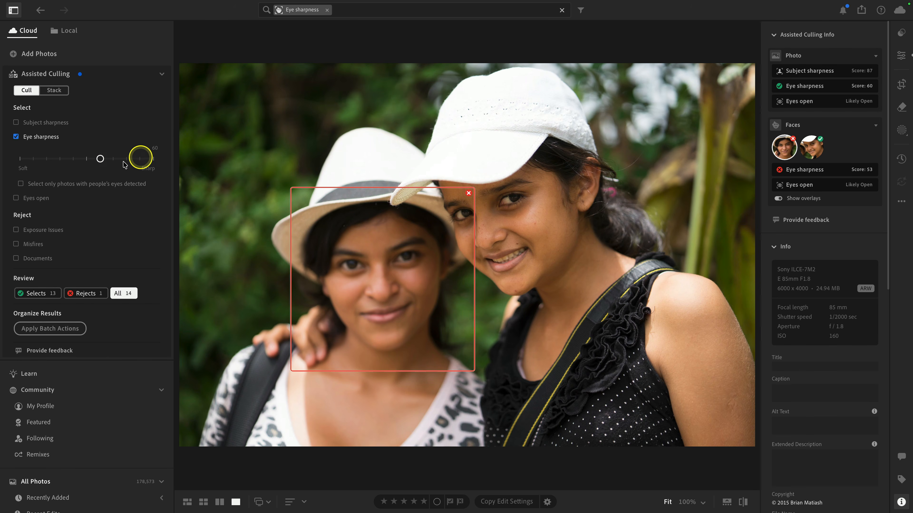
mouse_move(340, 190)
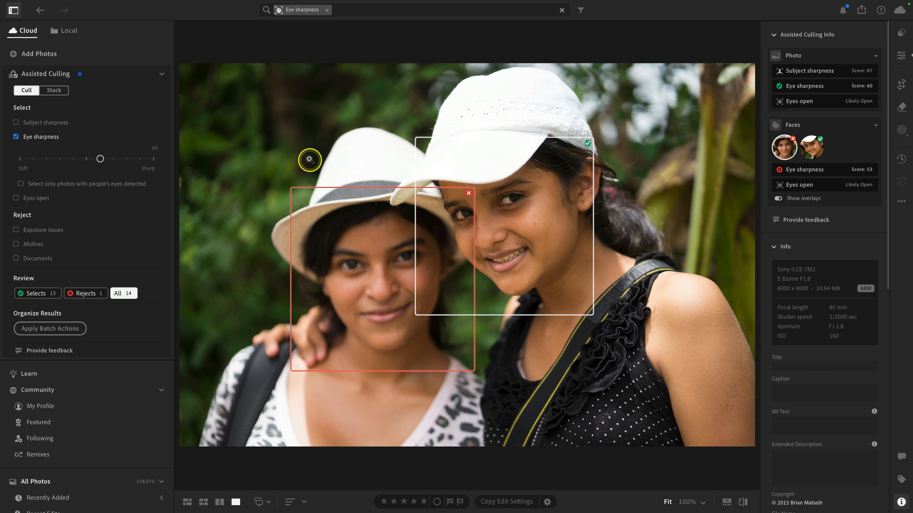
Step: Reopen the portrait from the grid and examine the sharper girl's eye sharpness overlay
key(g)
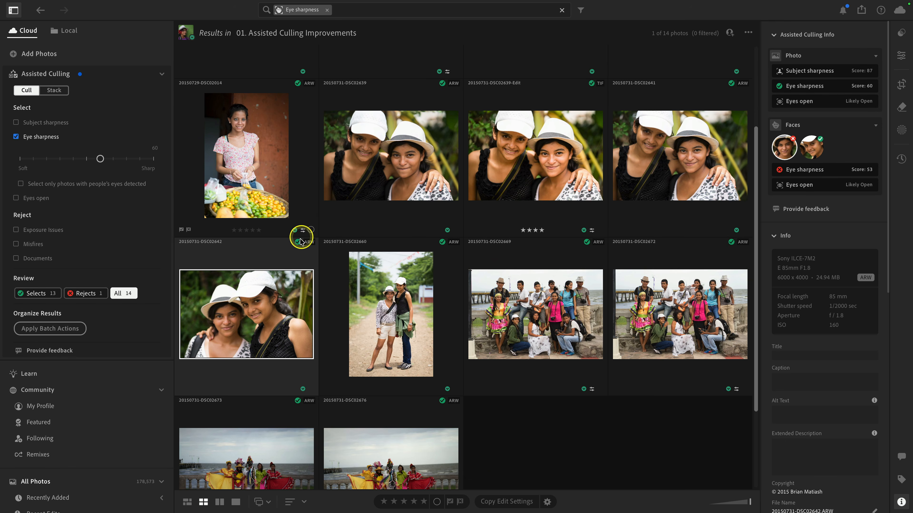
double_click(271, 306)
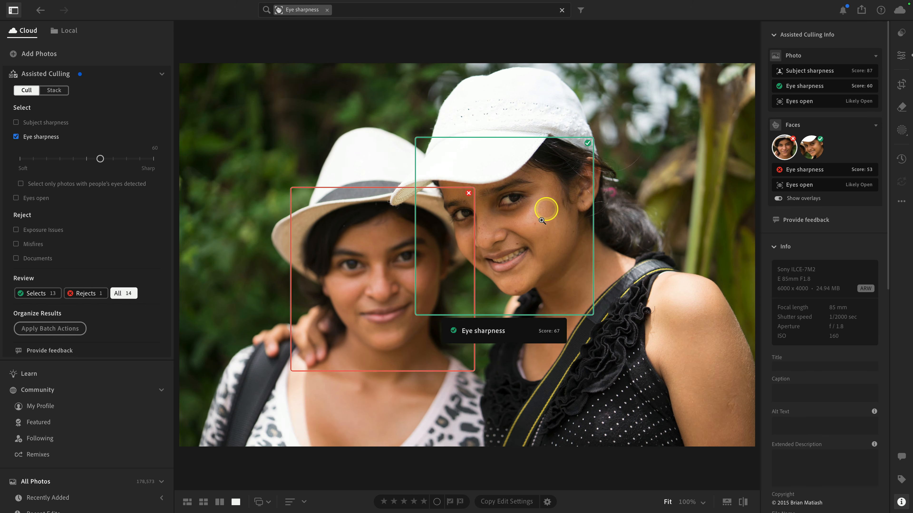
mouse_move(535, 215)
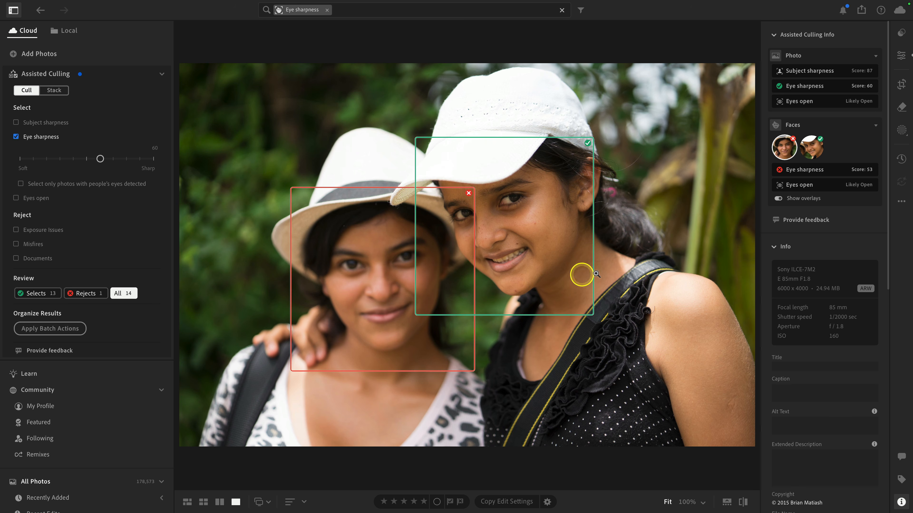
mouse_move(519, 191)
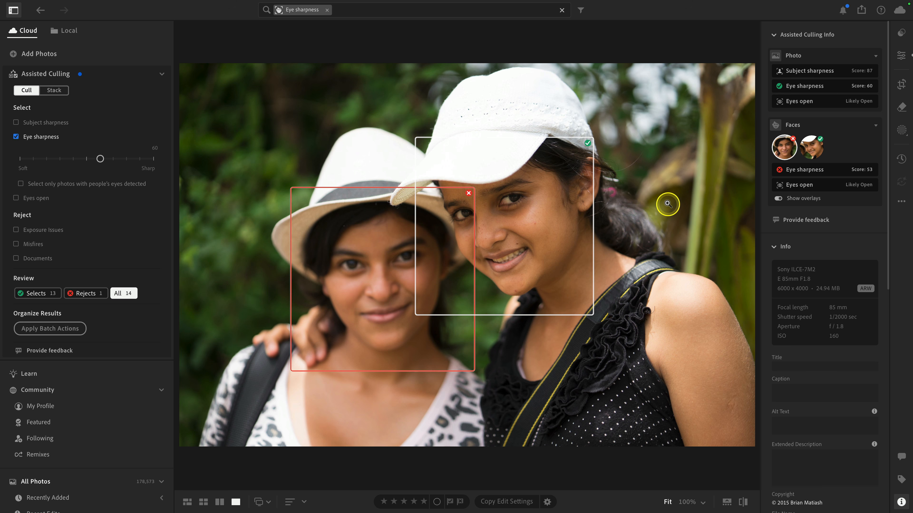
key(g)
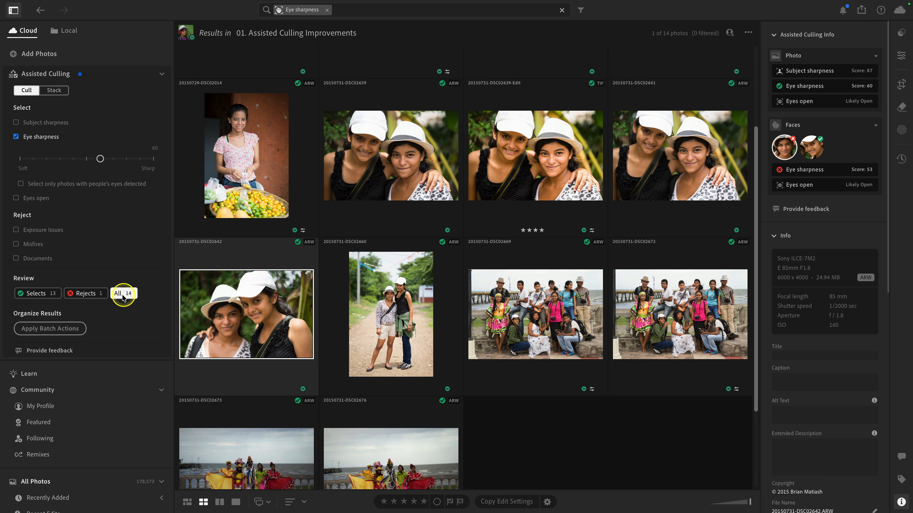
Step: Filter the review to Rejects and open the rejected green-background portrait
click(85, 295)
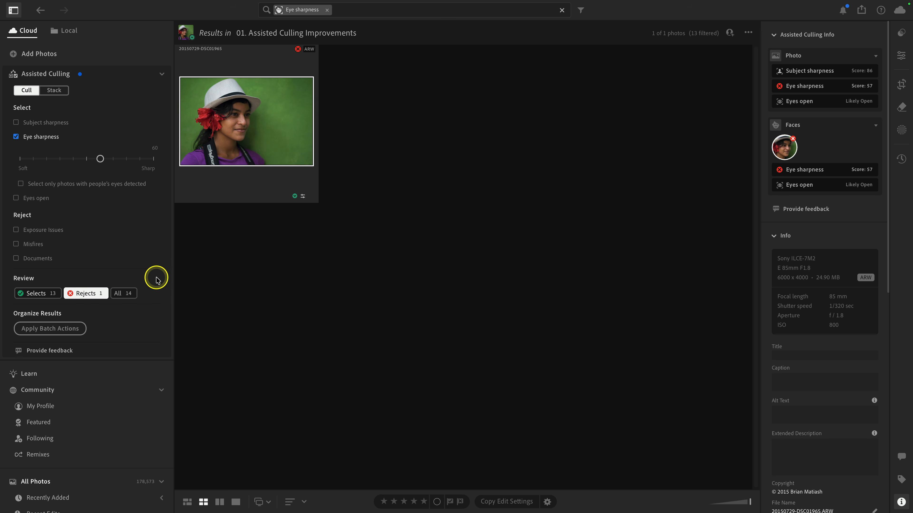
double_click(238, 125)
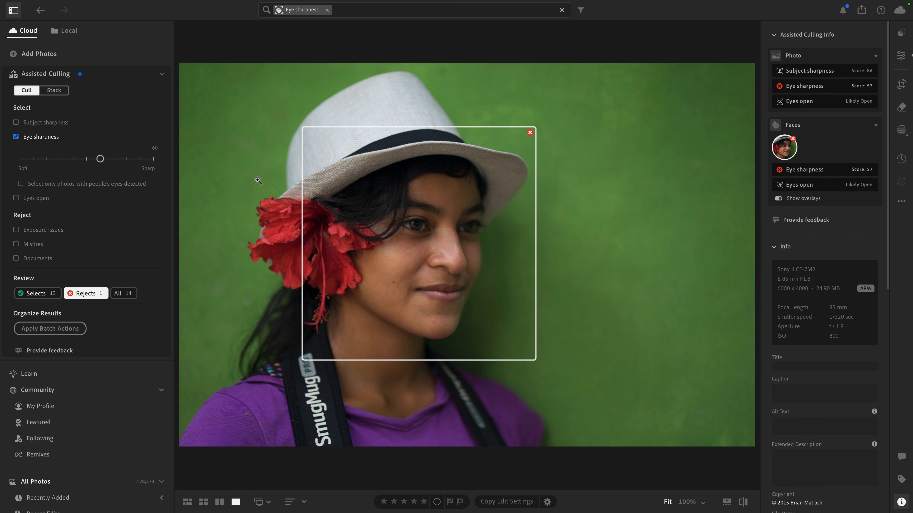
key(g)
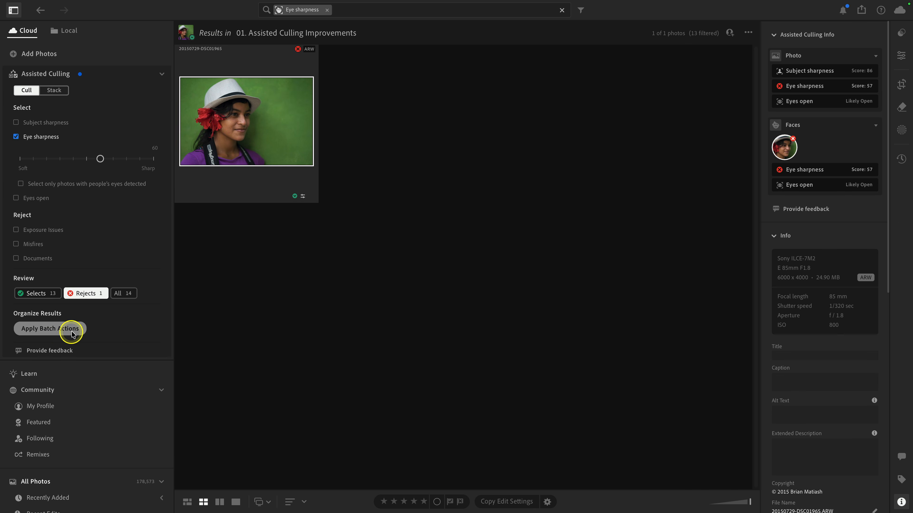
Step: Show all photos and open the Apply Batch Actions dialog, then cancel it
click(118, 293)
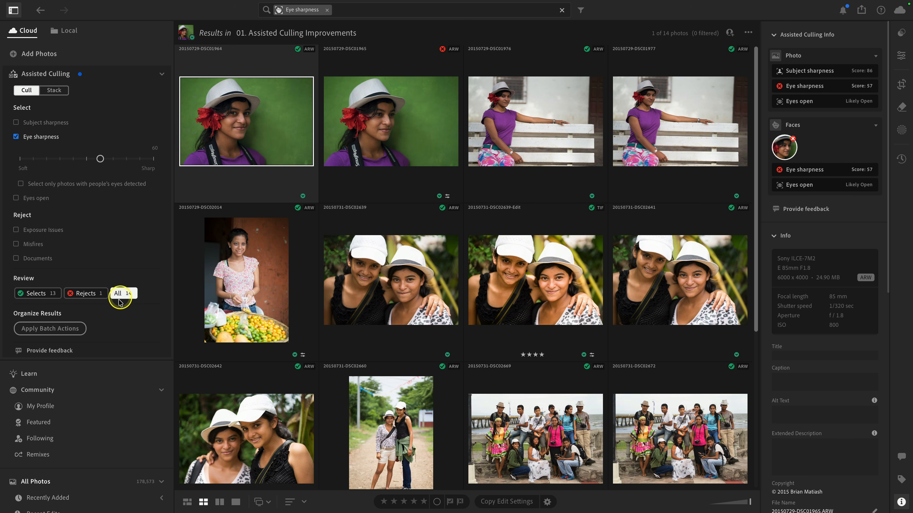
click(62, 328)
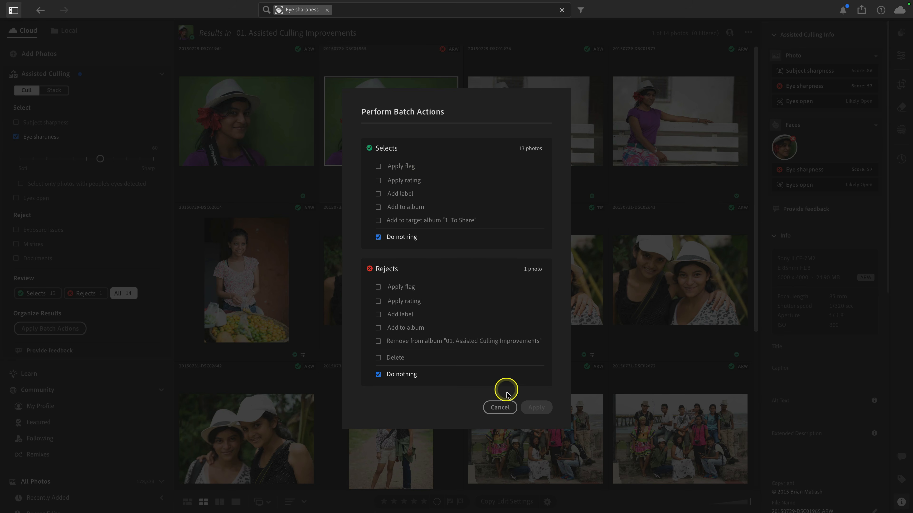
click(501, 410)
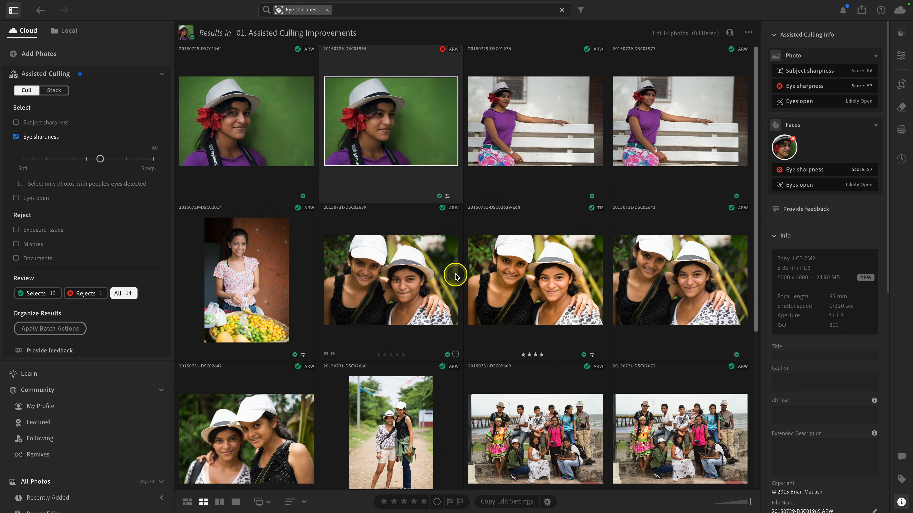
Step: Open the group photo and inspect individual faces' eye sharpness scores, then return to the grid
scroll(456, 277, down, 2)
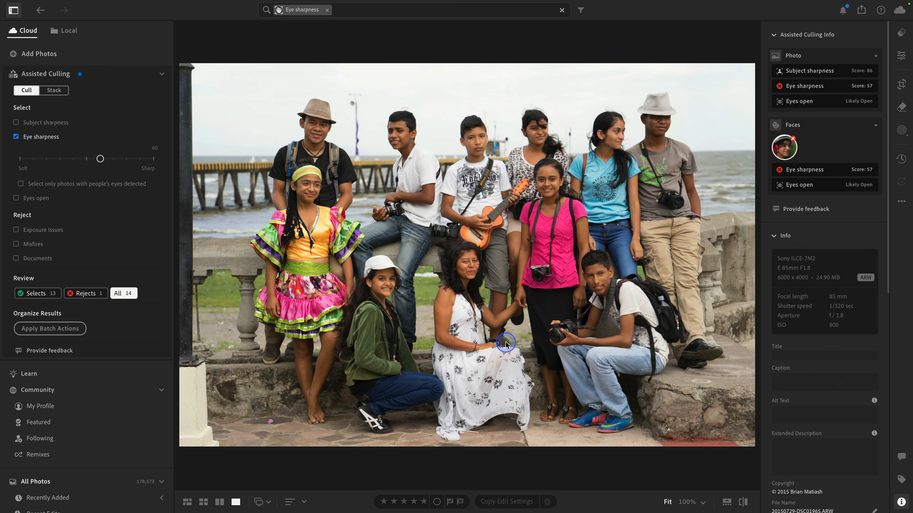
double_click(504, 343)
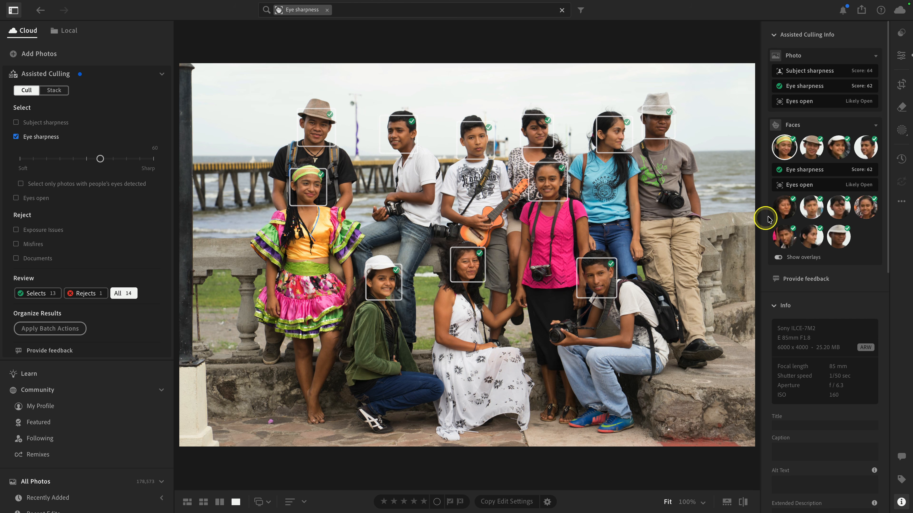
click(787, 211)
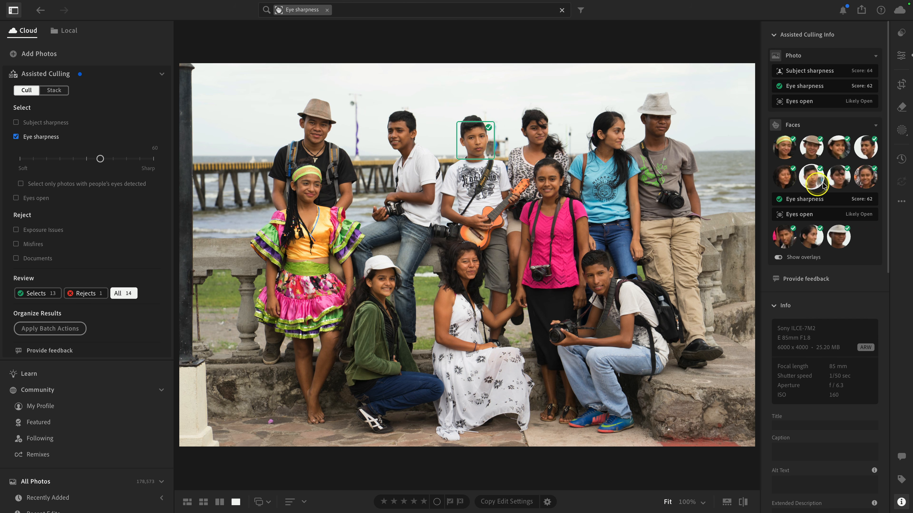
click(838, 176)
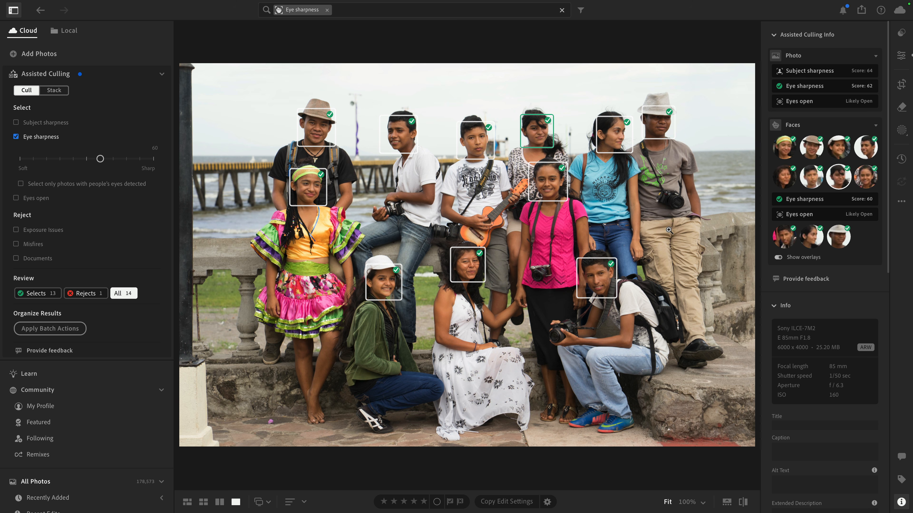
key(g)
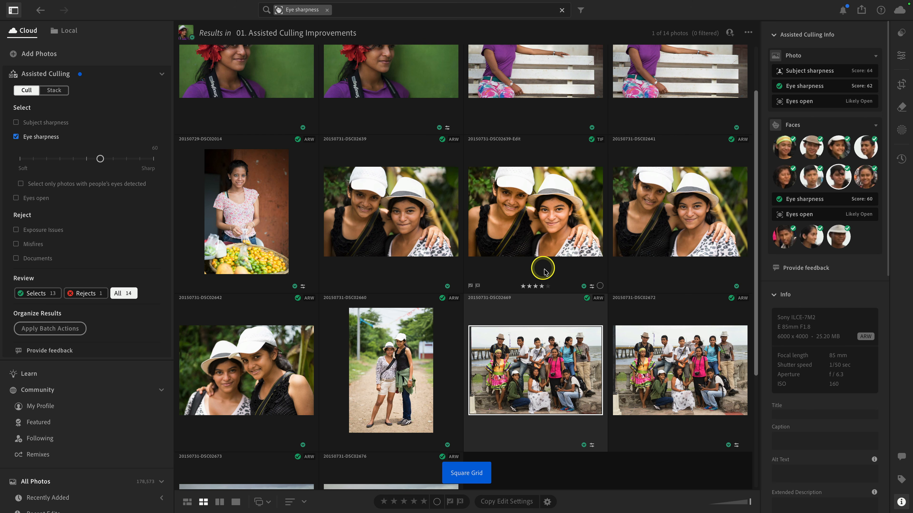
click(587, 301)
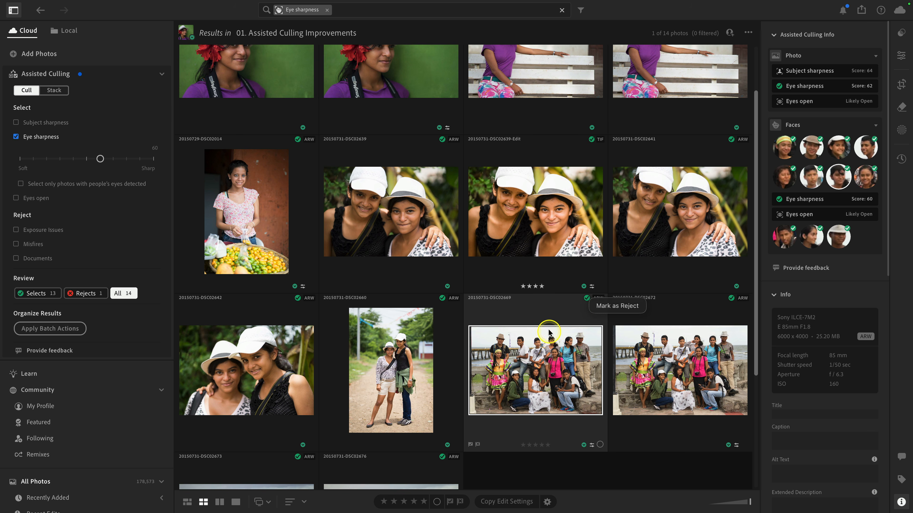
click(542, 313)
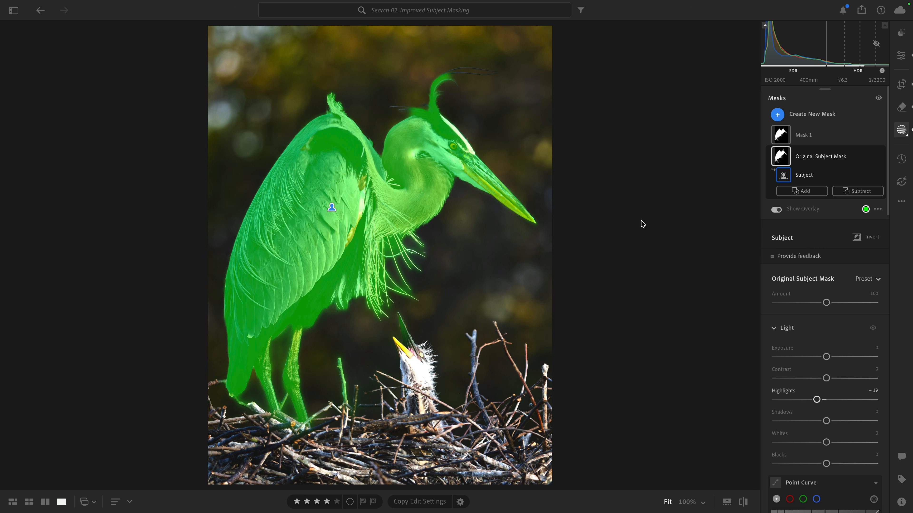
Step: Zoom into the heron's feathers to inspect the subject mask detail, then zoom back out
click(629, 226)
click(388, 290)
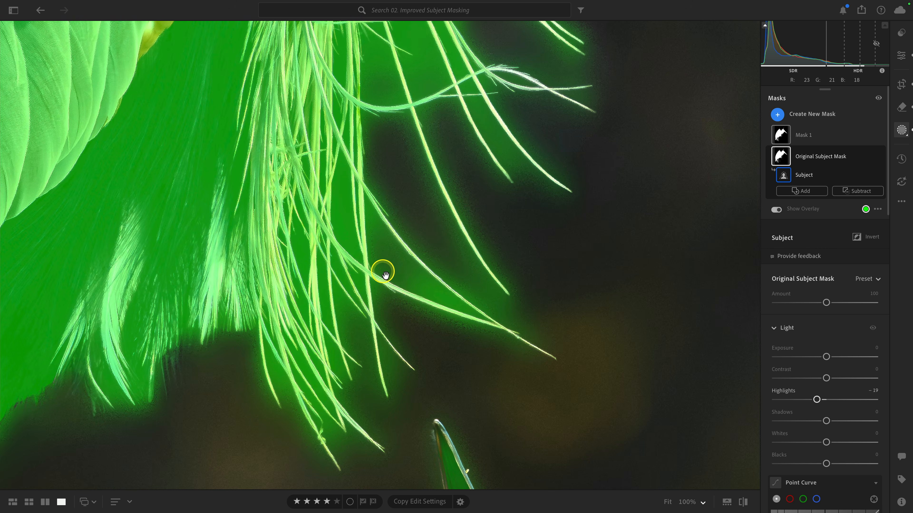
click(463, 197)
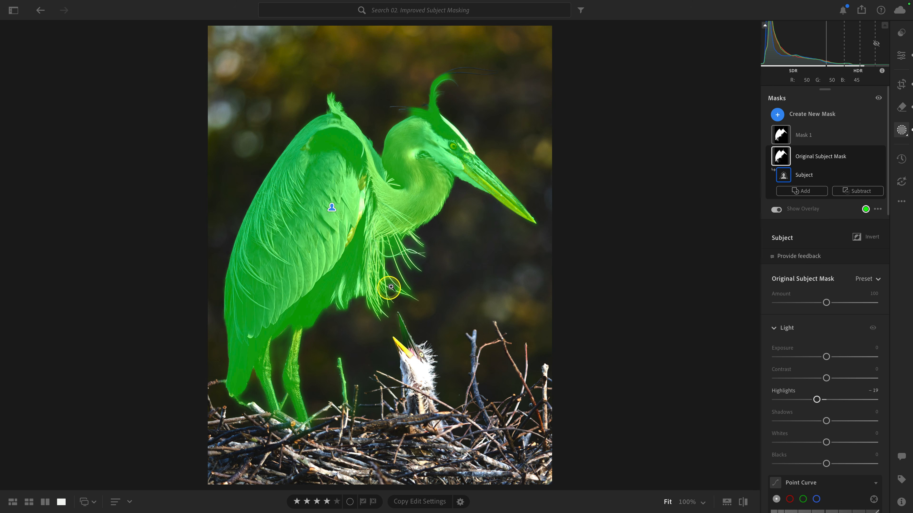
Step: Inspect the components of Mask 1 in the heron's masks list
mouse_move(780, 137)
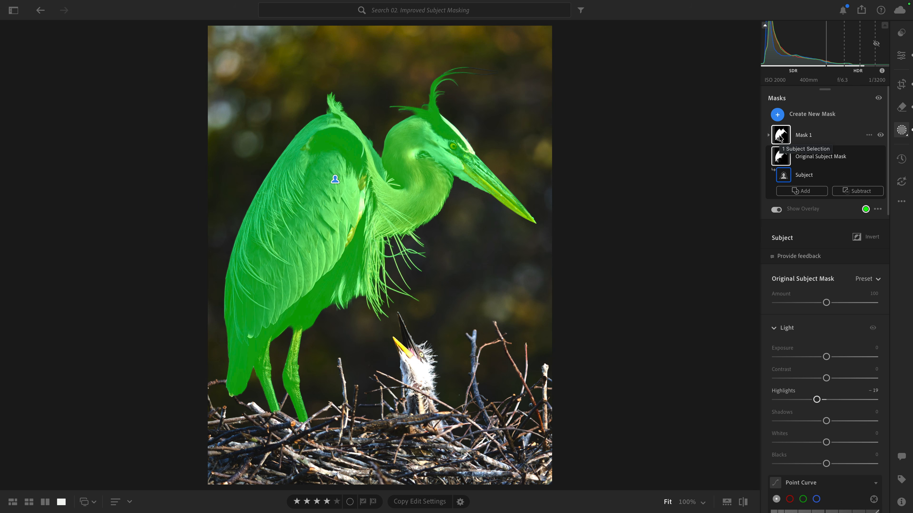
click(784, 153)
click(783, 134)
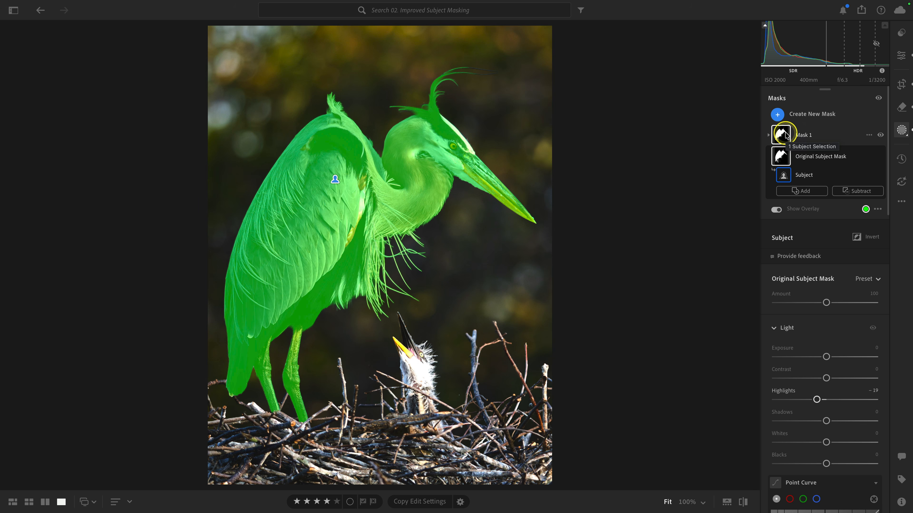
click(781, 139)
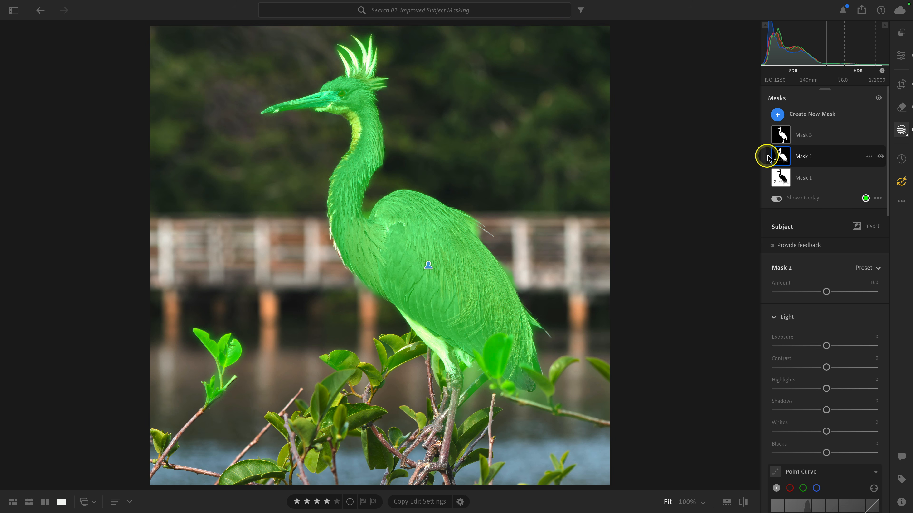
Step: Inspect Mask 3 in the egret photo's masks list
mouse_move(783, 137)
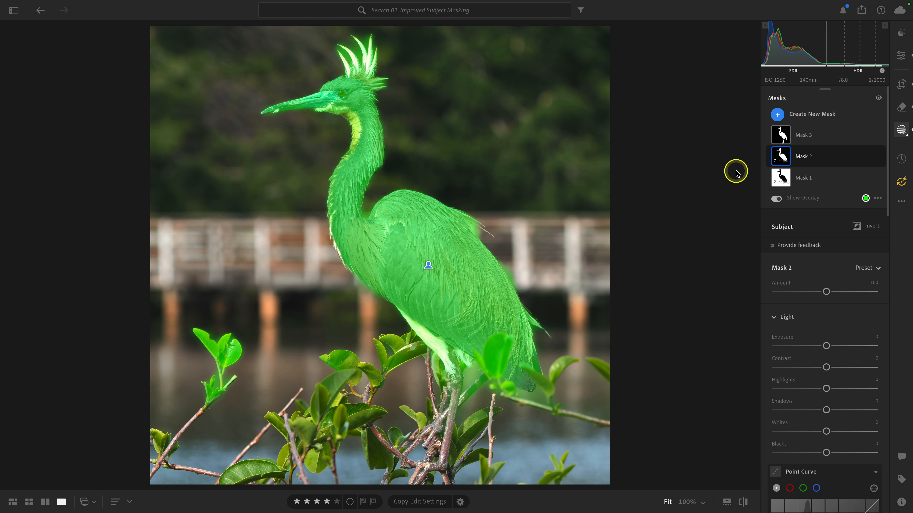
click(778, 136)
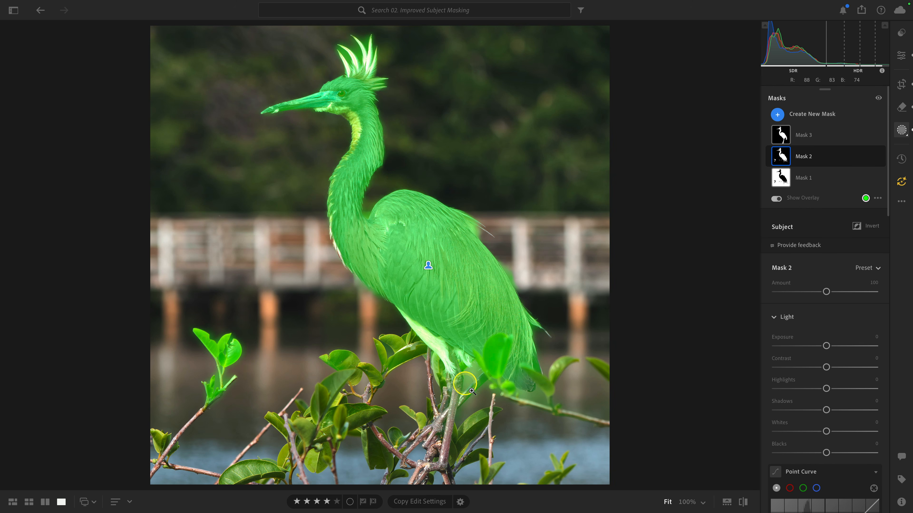
mouse_move(782, 137)
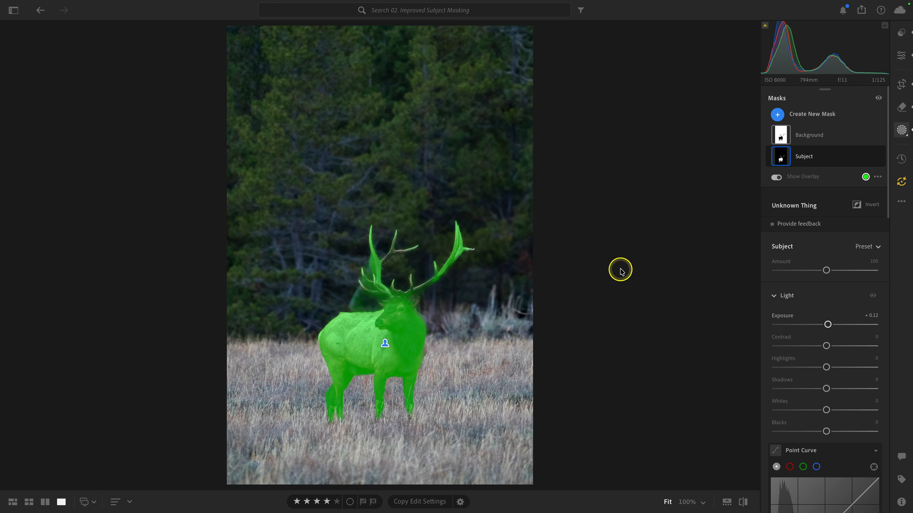
Step: Update all AI settings on the elk photo, confirming the update
click(902, 184)
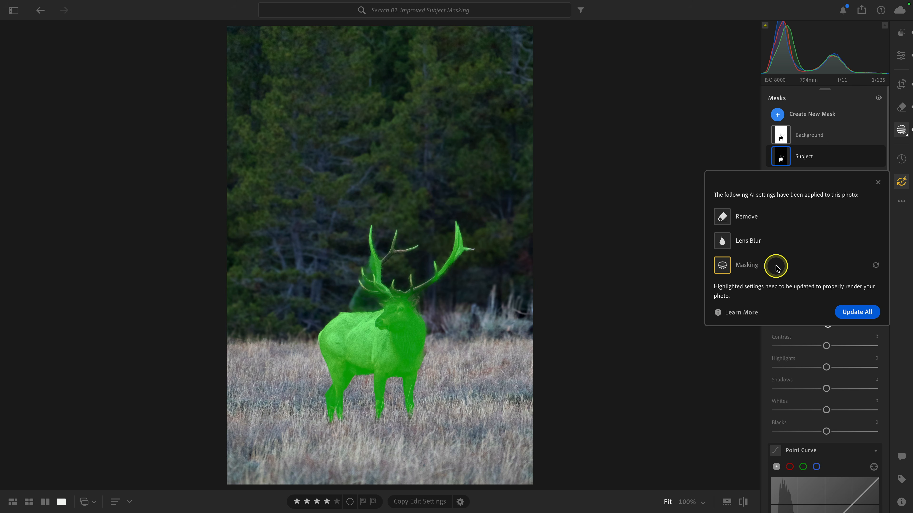
click(851, 311)
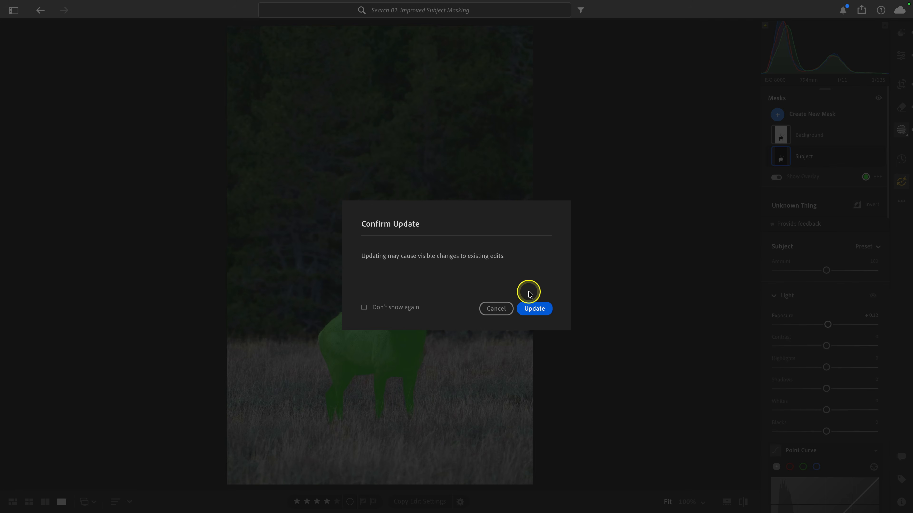
click(530, 308)
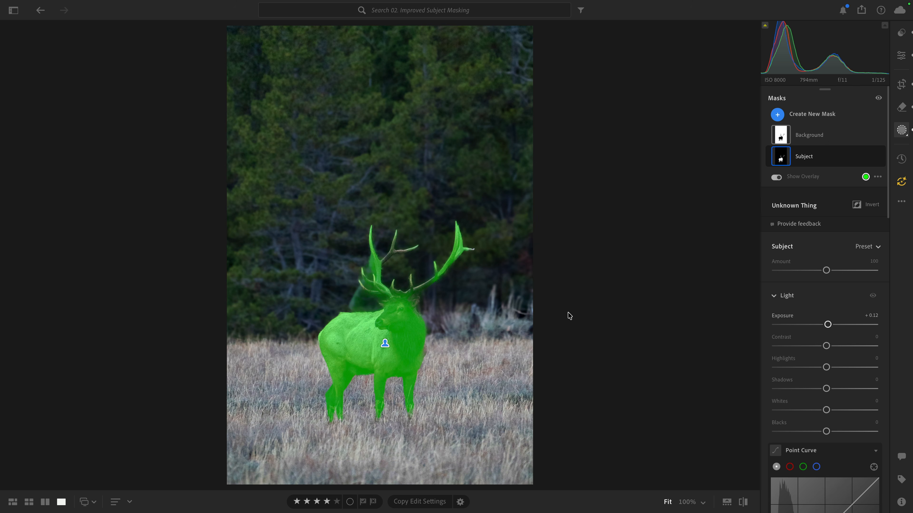
key(ctrl+z)
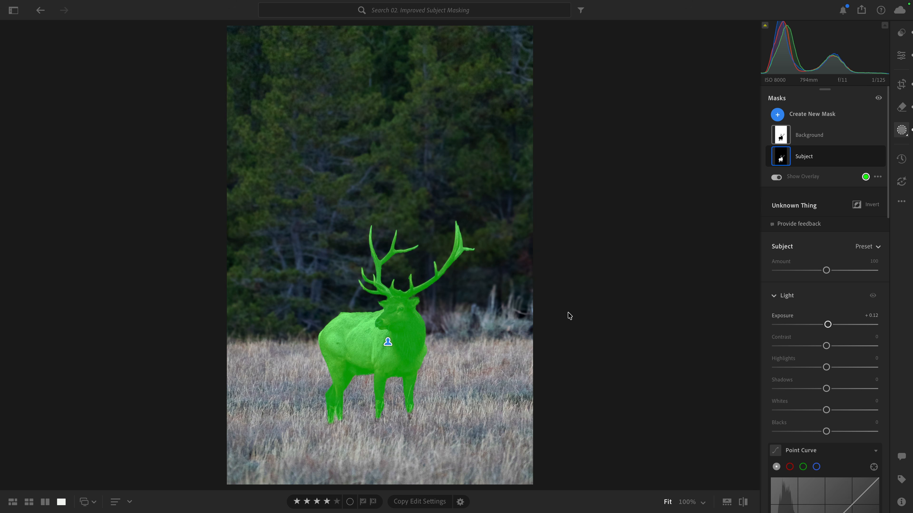
Step: Zoom into the elk and undo and redo the AI settings update to compare the old and new subject masks
click(515, 321)
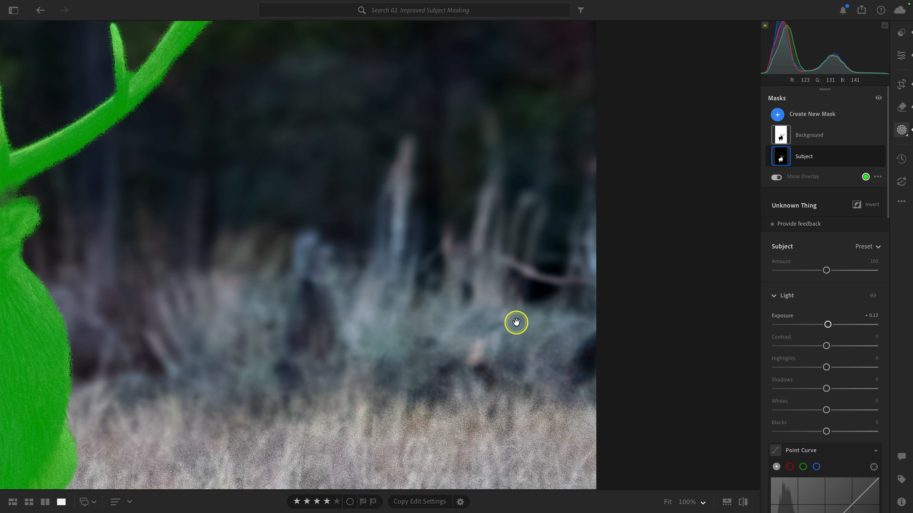
click(515, 321)
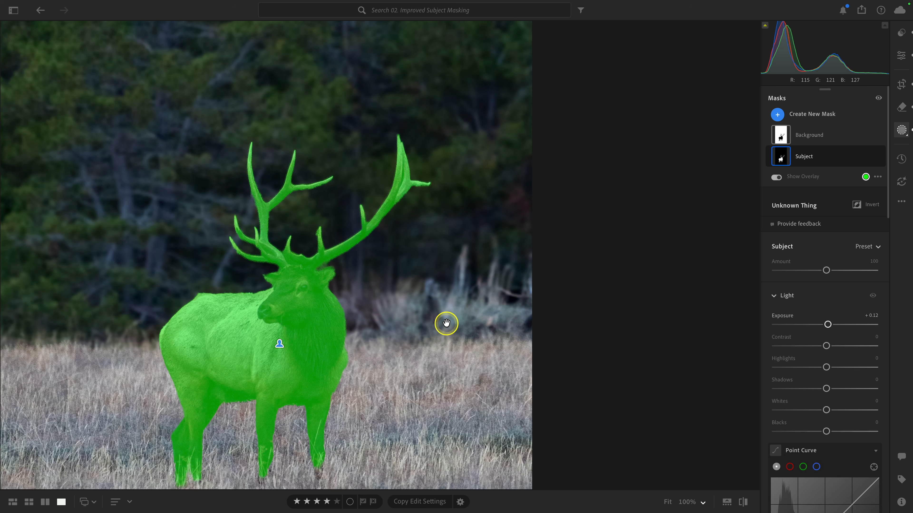
drag(353, 326, 481, 259)
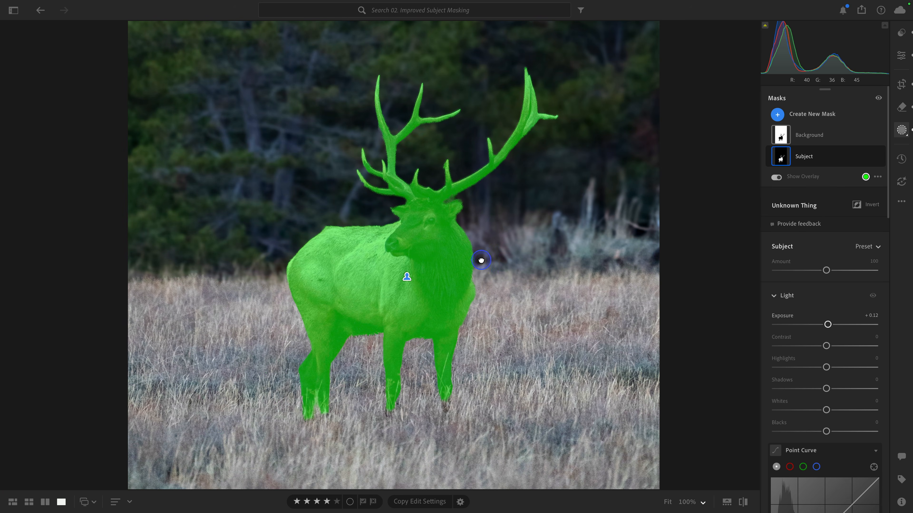
key(super+z)
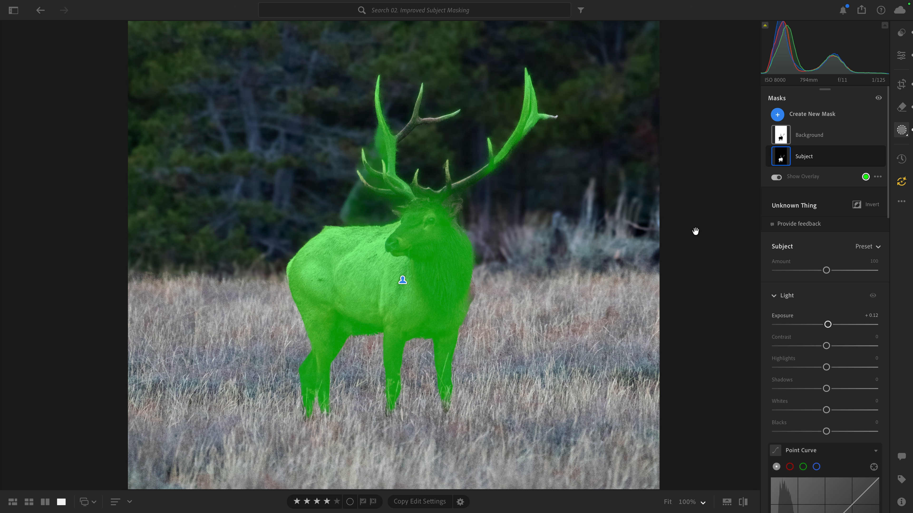
key(super+shift+z)
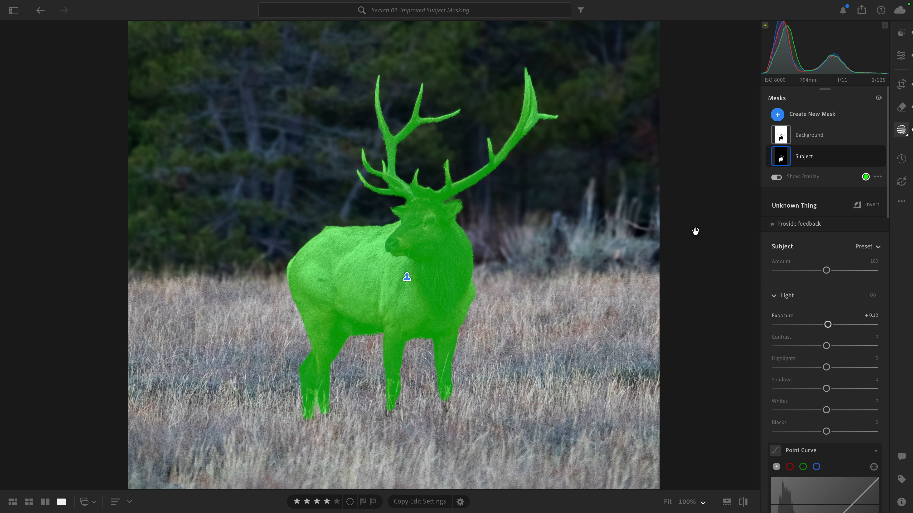
key(super+z)
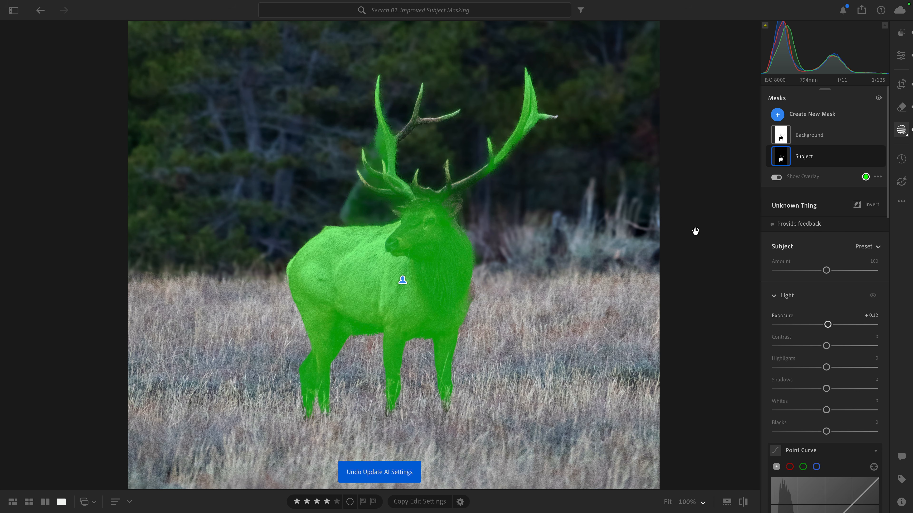
key(super+shift+z)
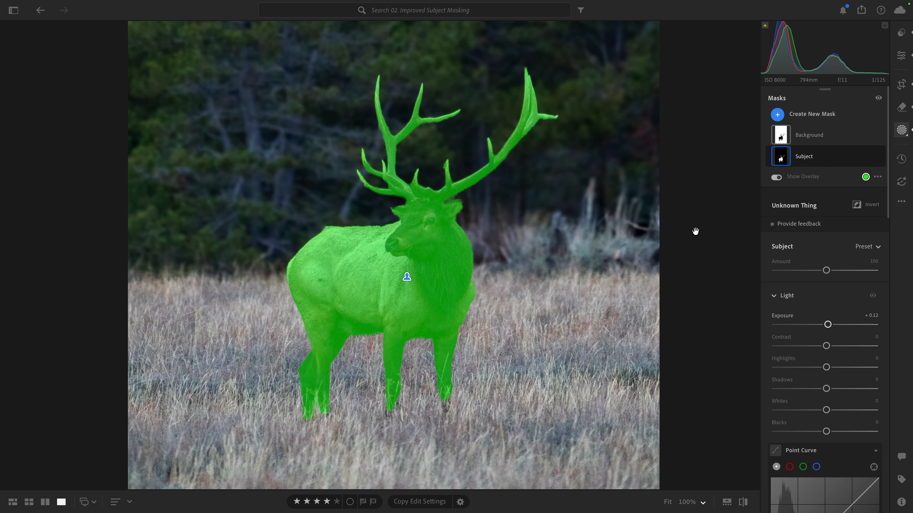
Step: Open the first Chefchaouen street photo, view its info, and return to the edit controls
click(574, 262)
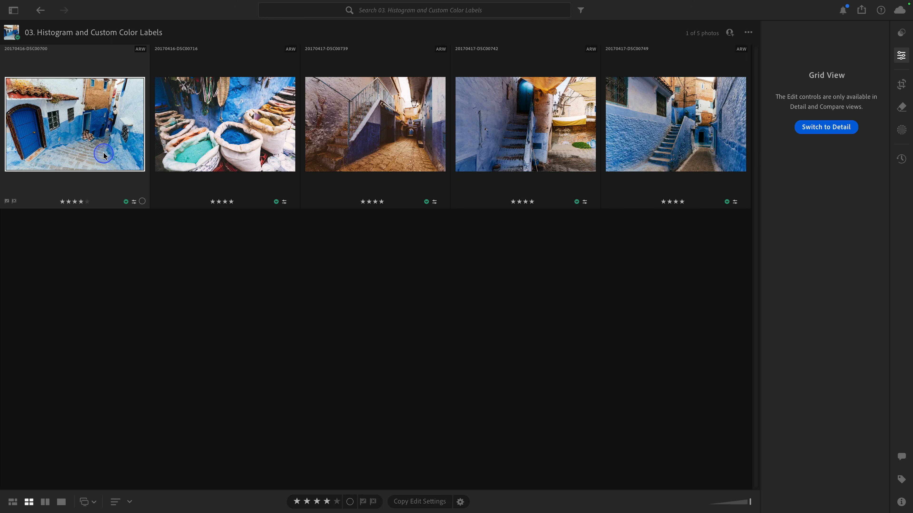
double_click(107, 156)
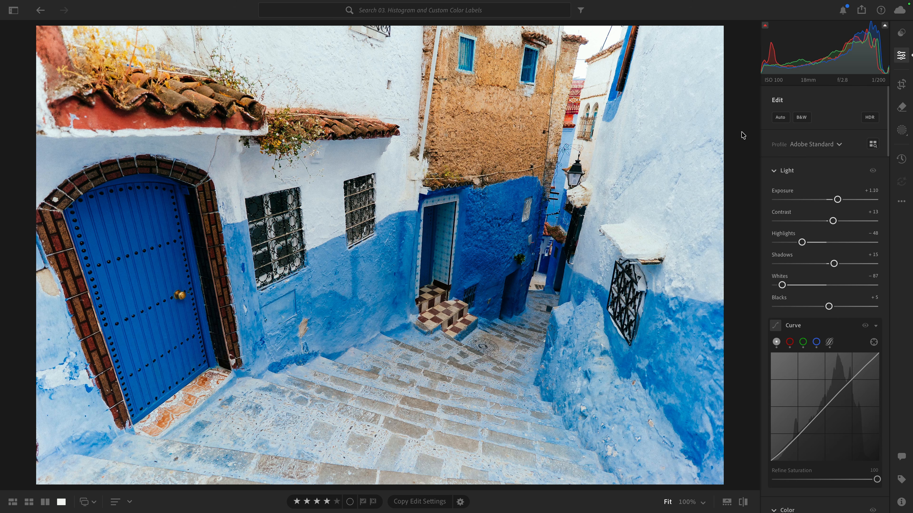
click(743, 134)
key(i)
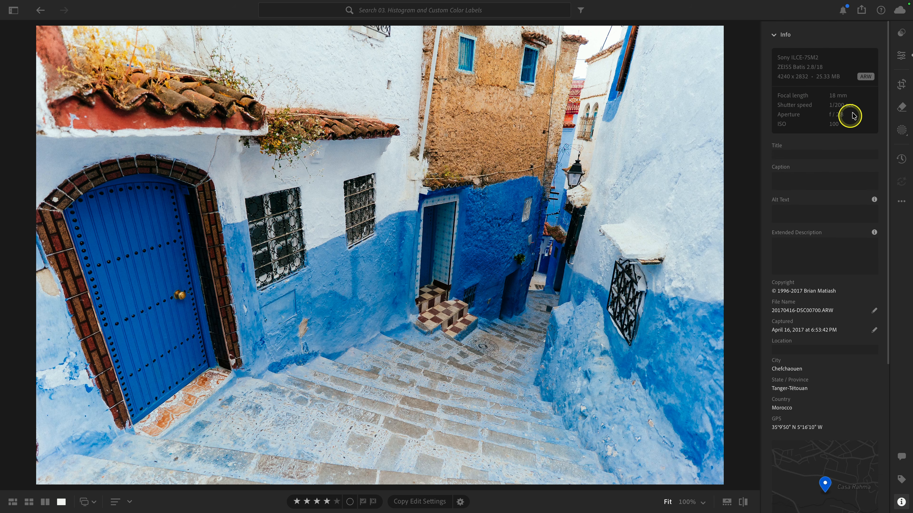
click(897, 56)
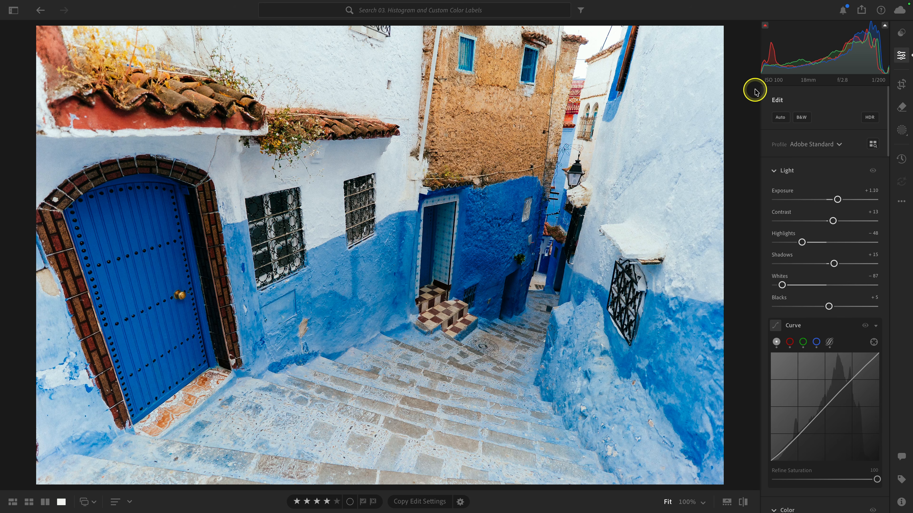
Step: Set Whites to -77 by dragging directly in the histogram, nudge the exposure region, and return to the grid
mouse_move(785, 51)
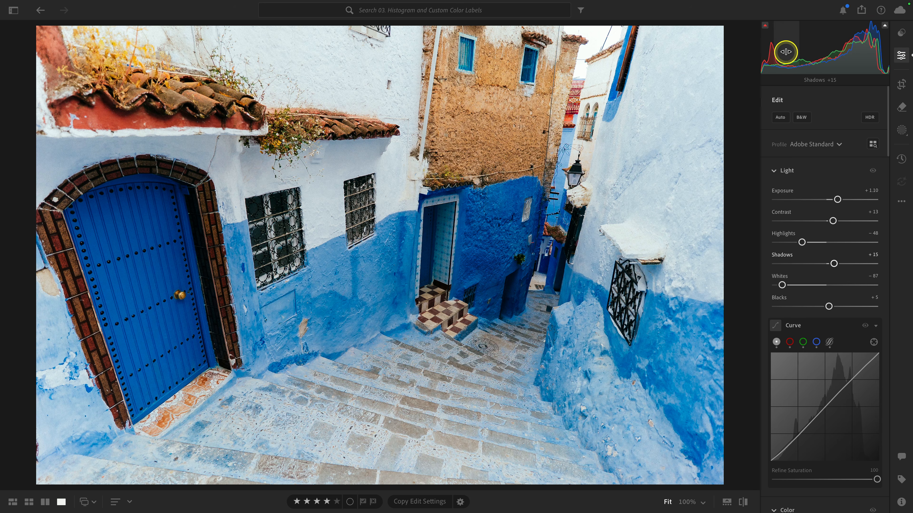
mouse_move(881, 48)
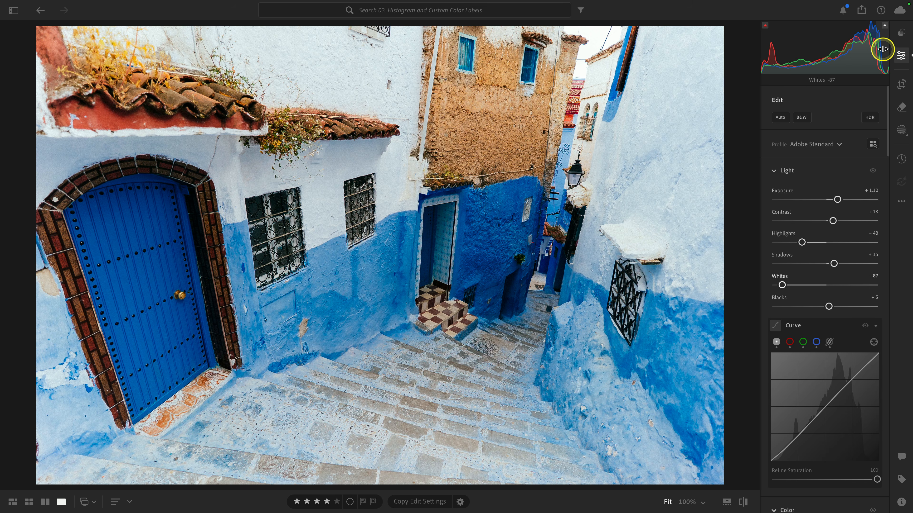
drag(883, 49, 877, 49)
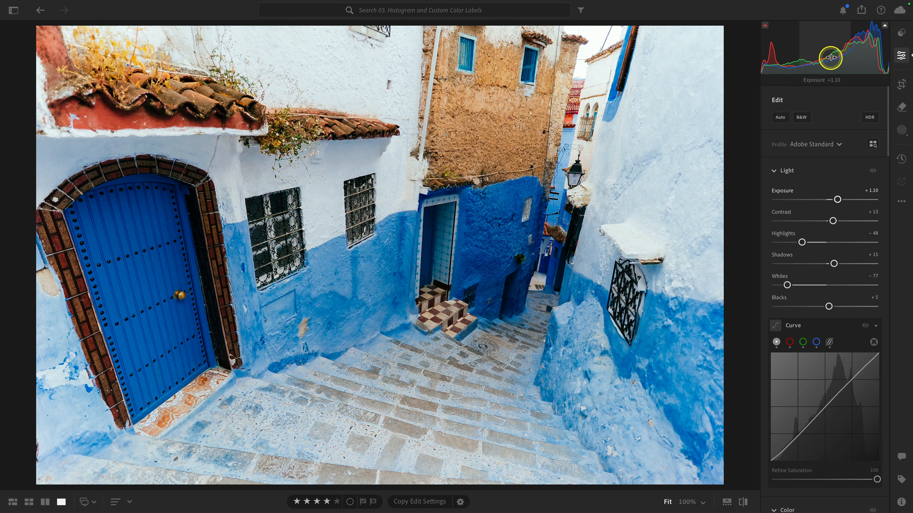
mouse_move(826, 57)
mouse_down()
mouse_move(854, 54)
mouse_move(832, 64)
mouse_move(834, 50)
mouse_up()
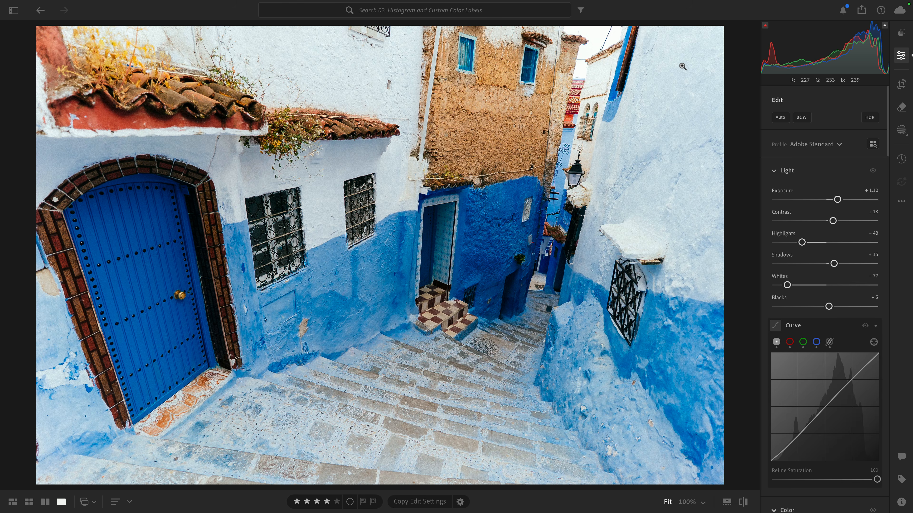
key(g)
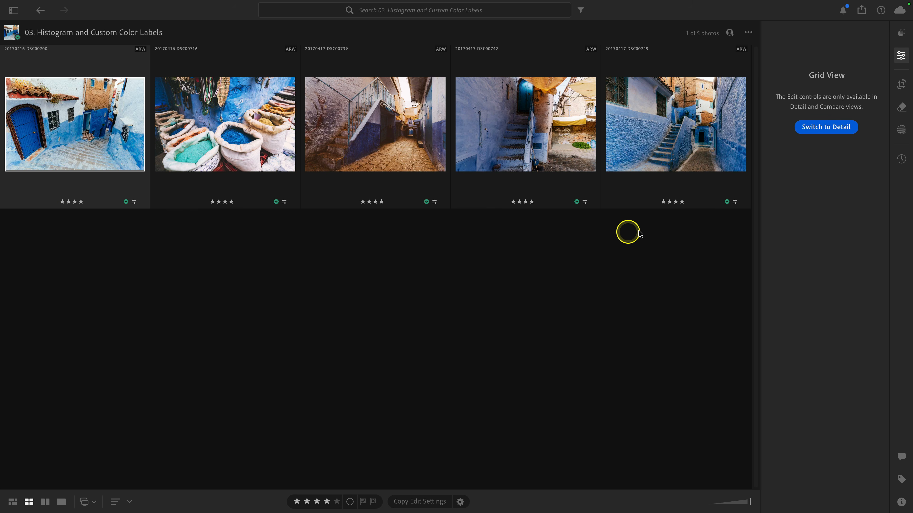
Step: Open the color label menu on the last Chefchaouen photo and close it without choosing a label
mouse_move(615, 204)
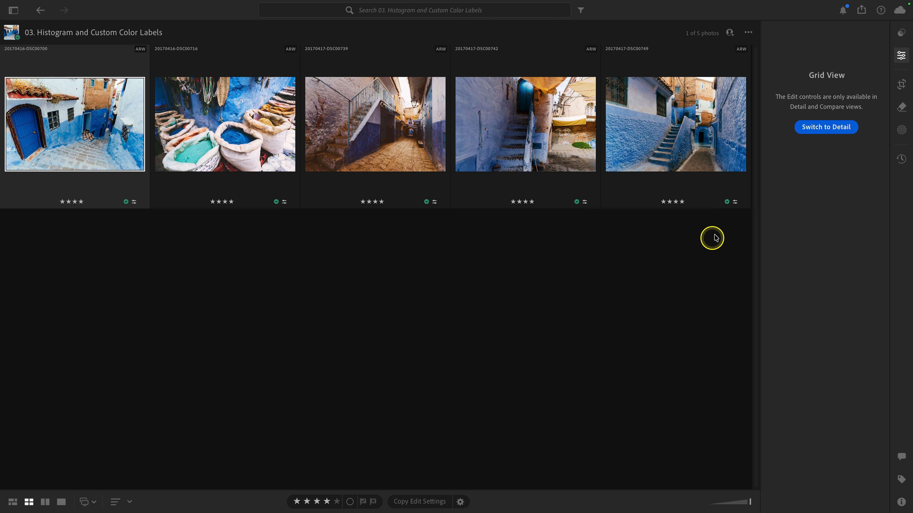
mouse_move(740, 208)
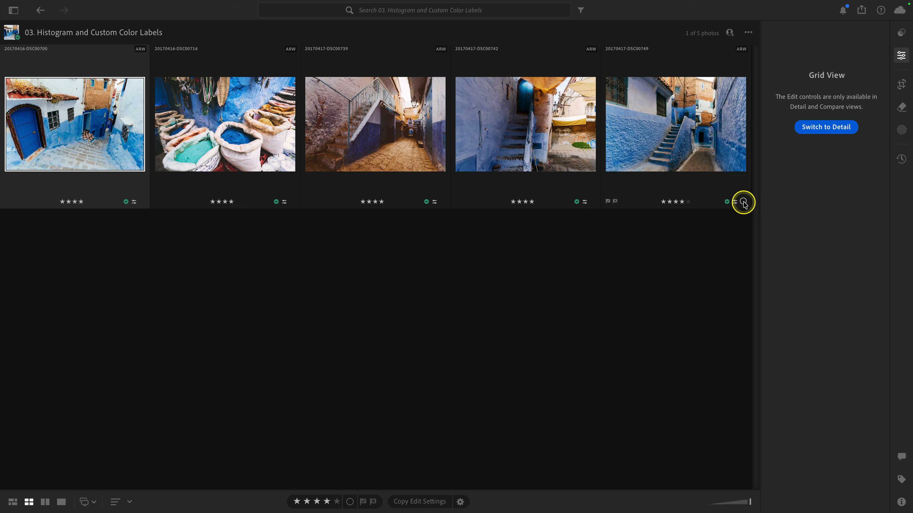
click(743, 202)
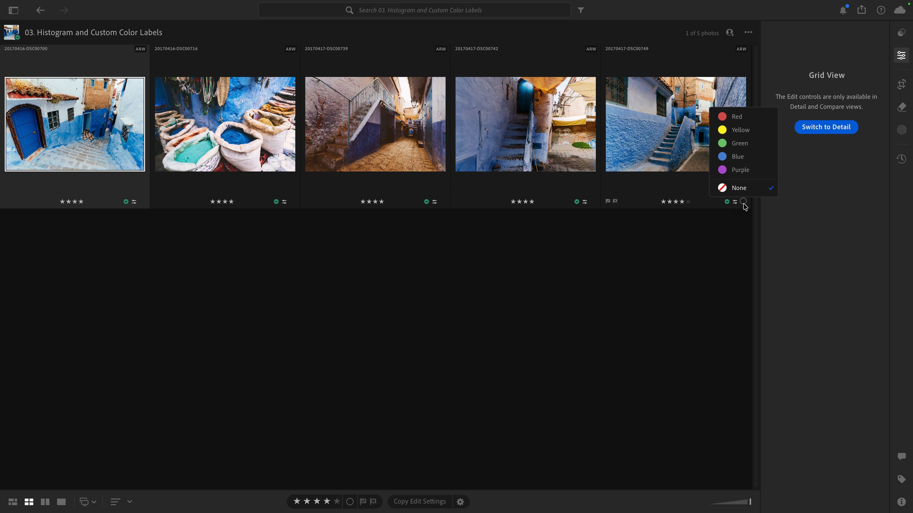
click(591, 278)
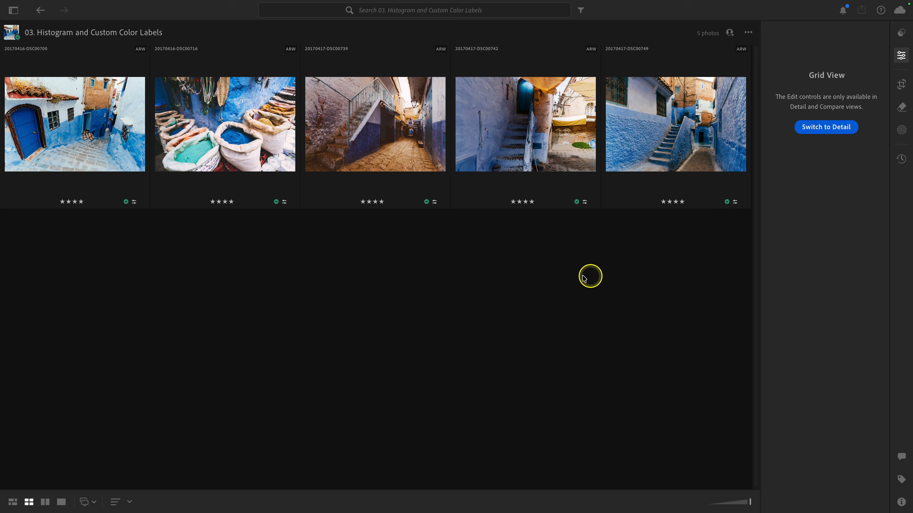
Step: Open the color labels preferences and rename the default labels to Reject, Further Review, Must Edit, To Share and Shared
click(54, 7)
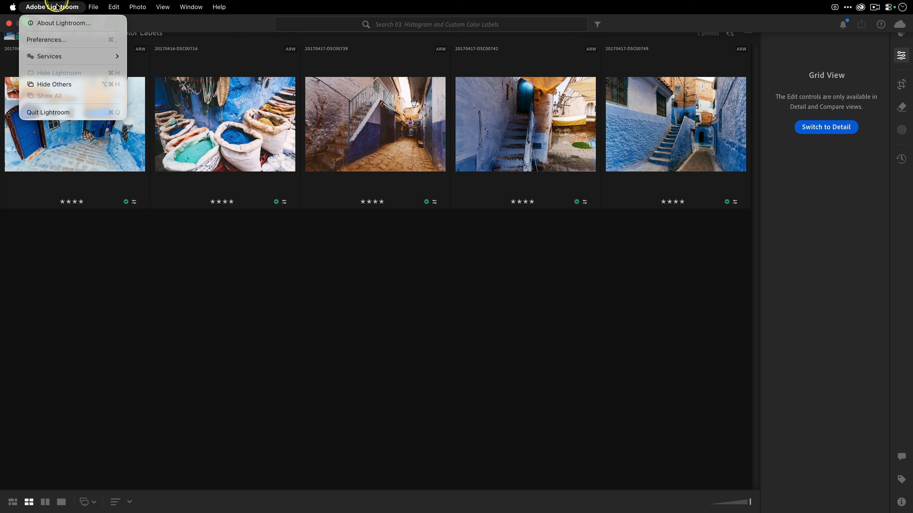
click(62, 38)
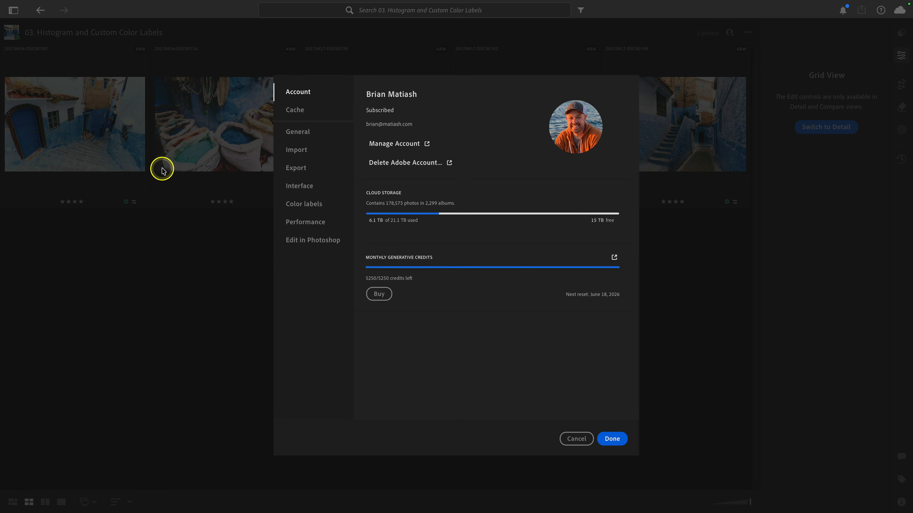
click(305, 204)
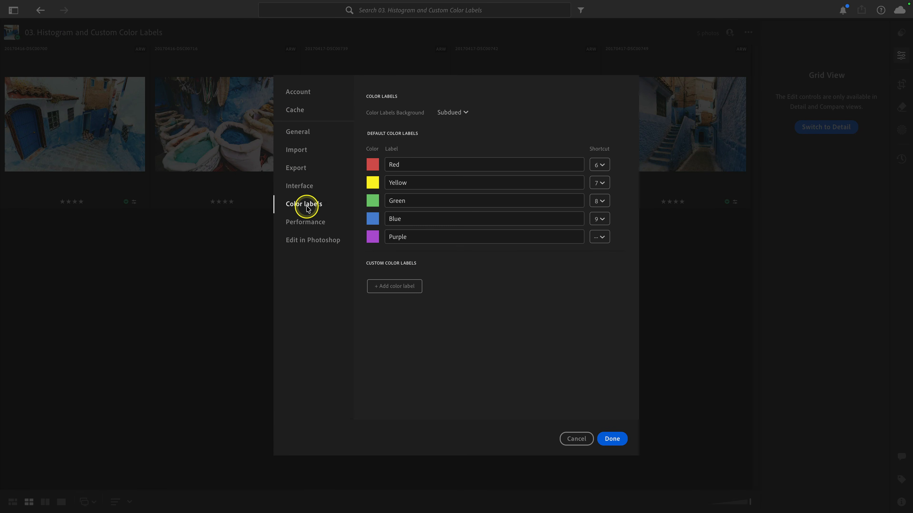
click(447, 163)
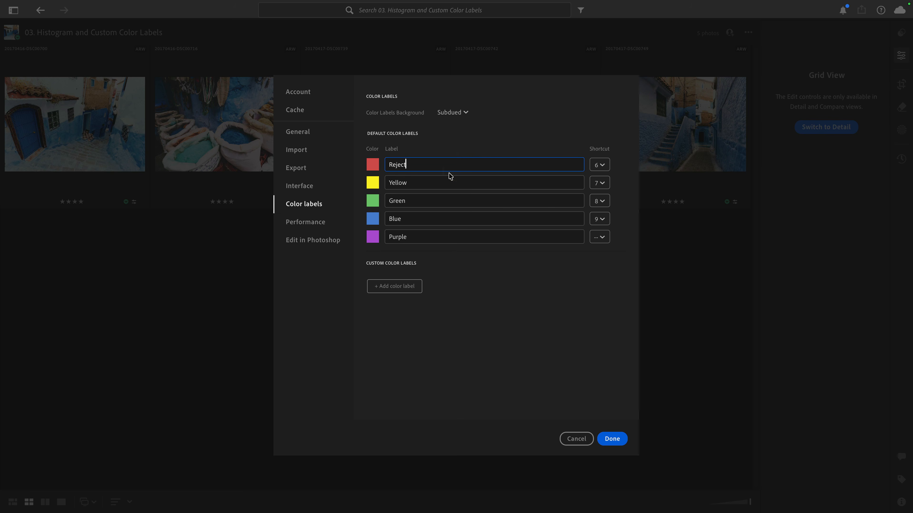
click(440, 181)
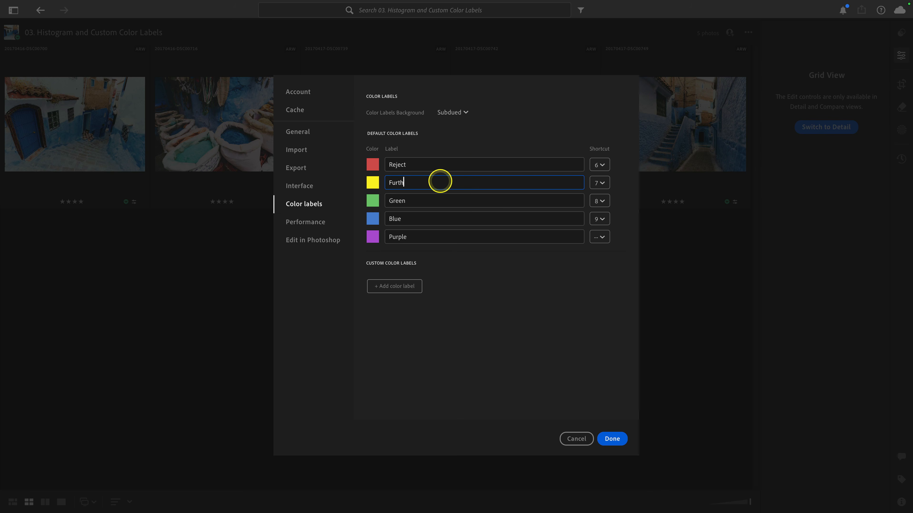
text(Further Review)
click(433, 197)
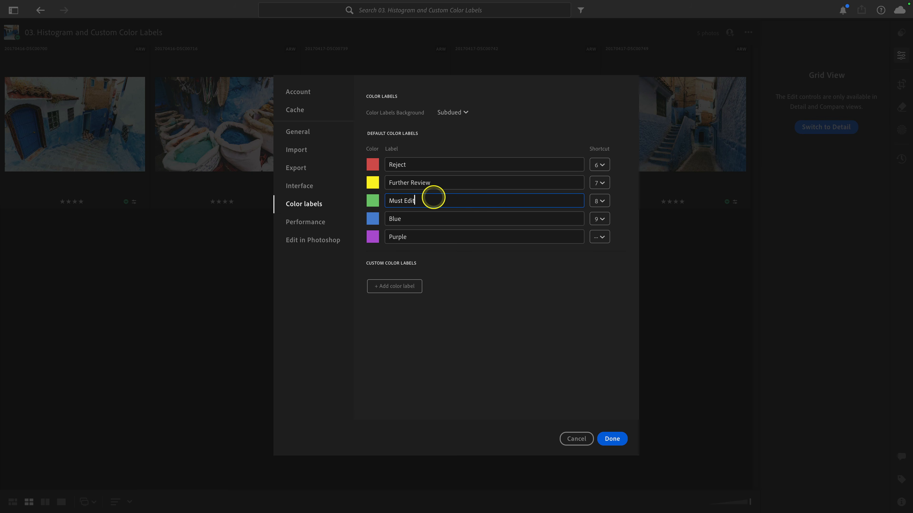
click(428, 217)
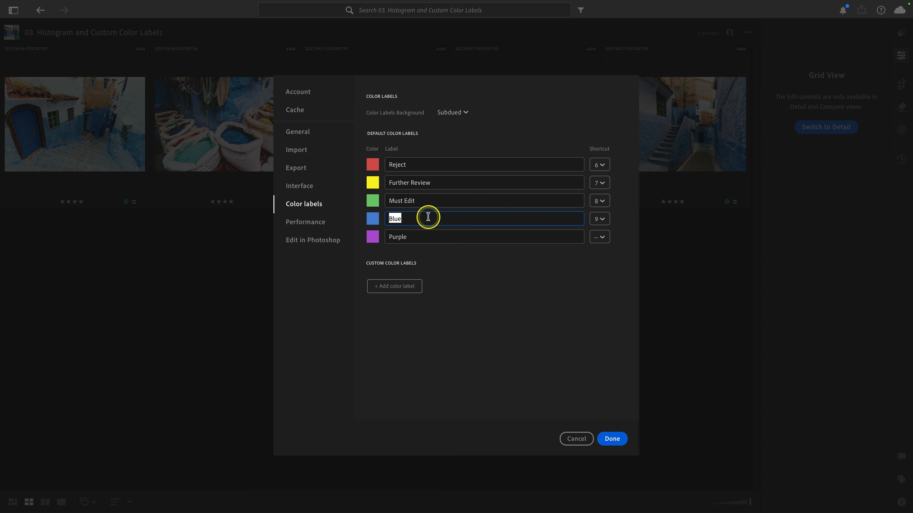
text(To Share)
click(428, 235)
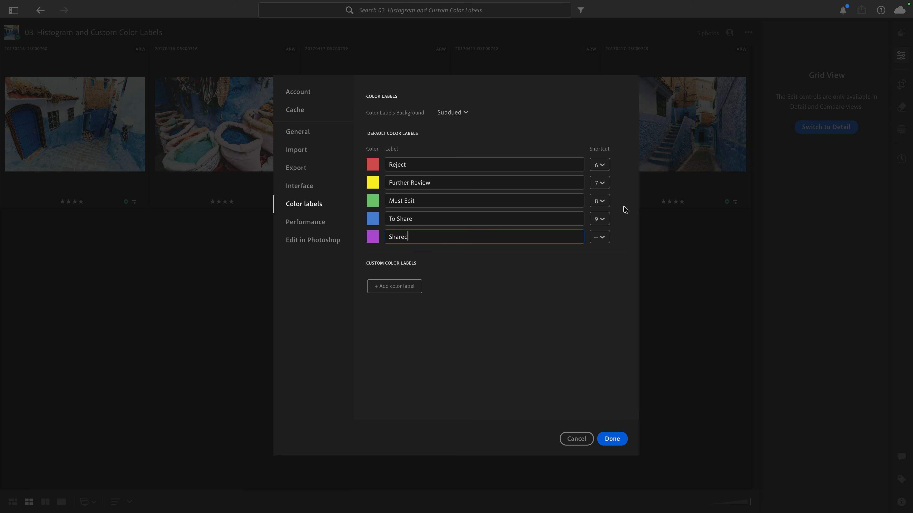
Step: Assign shortcut 9 to the Reject label and 6 to To Share, then save the preferences
click(602, 165)
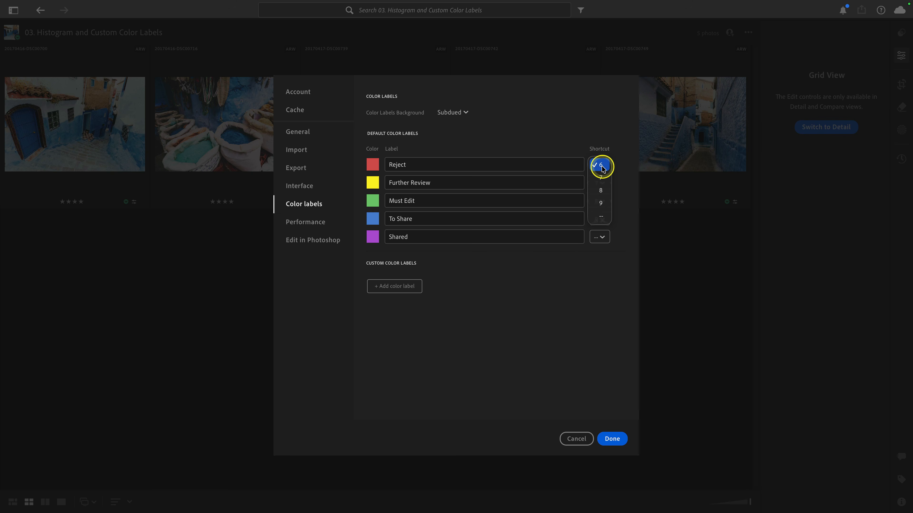
click(600, 203)
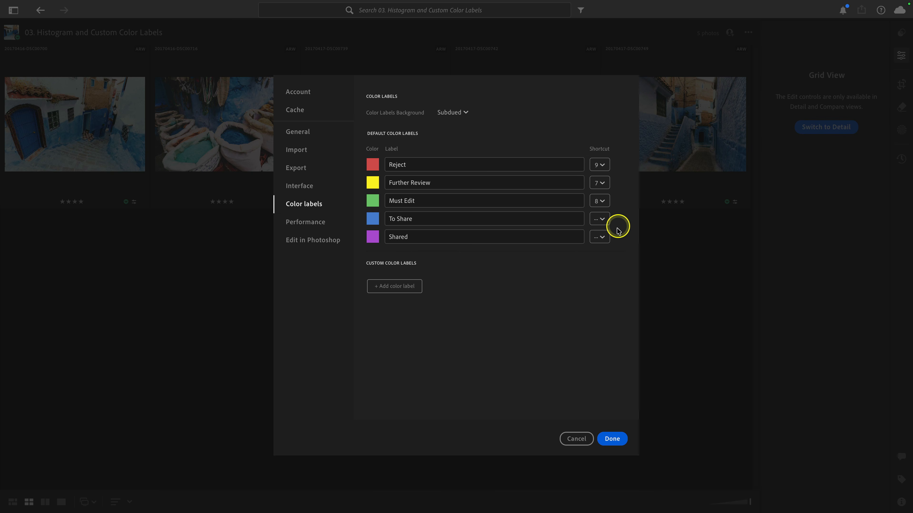
click(605, 221)
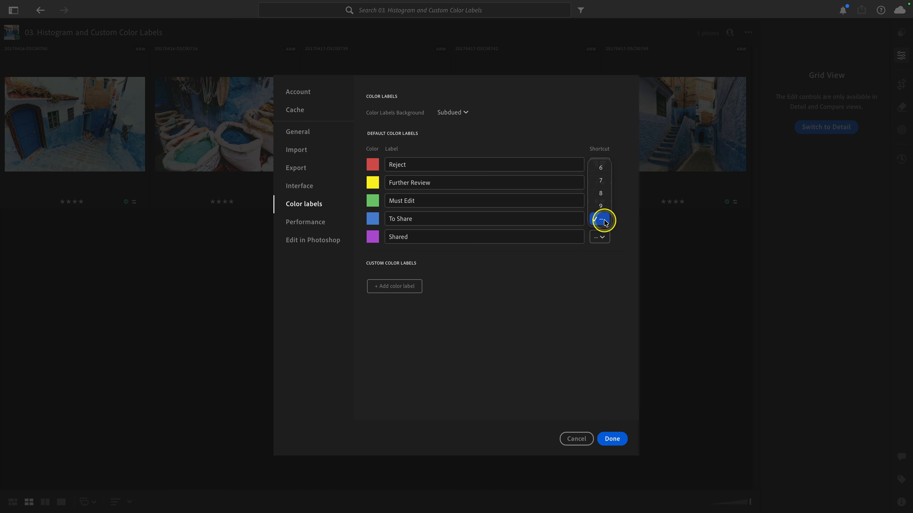
click(601, 168)
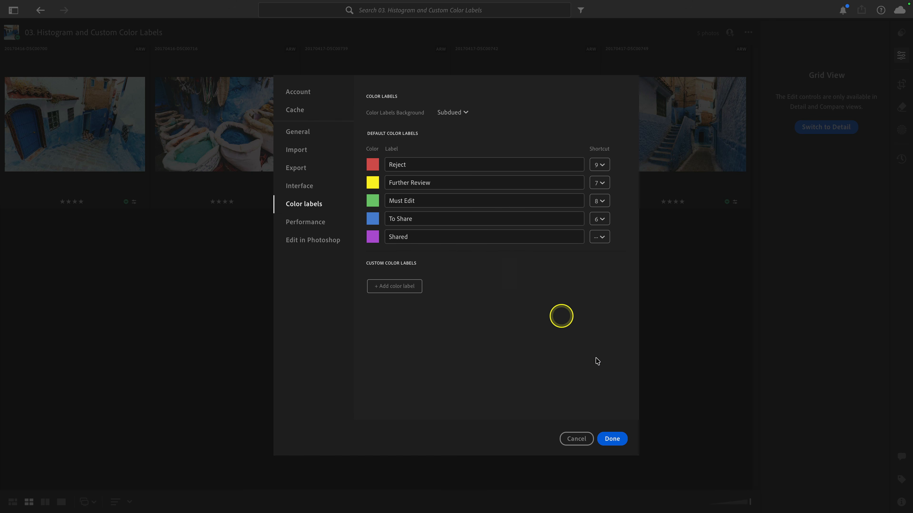
click(610, 438)
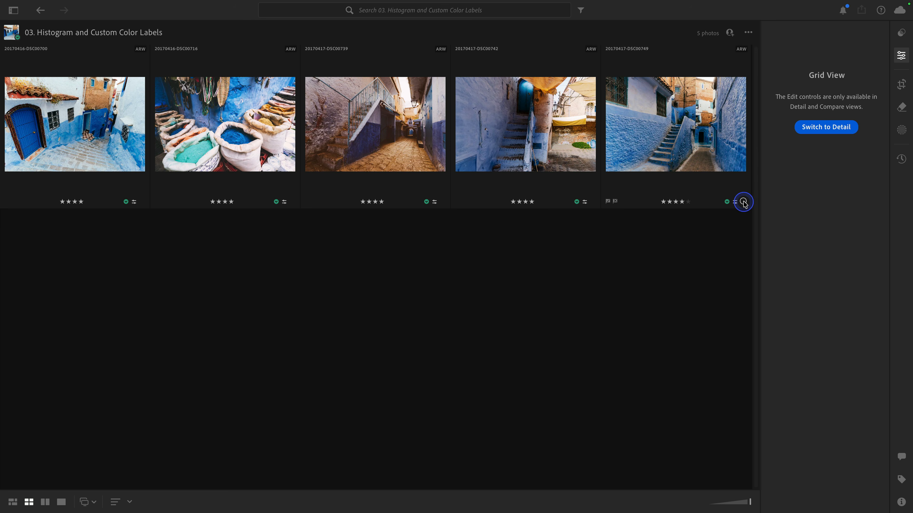
Step: Open the last photo's color label menu to check the renamed labels, then close it
click(743, 203)
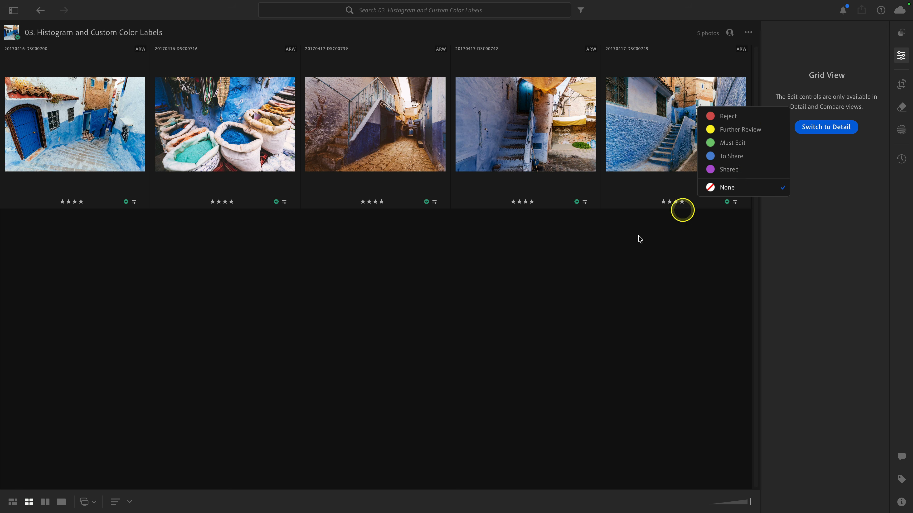
click(568, 278)
Step: Reopen the color labels preferences, add a Salmon custom color label, start deleting it and cancel
mouse_move(152, 2)
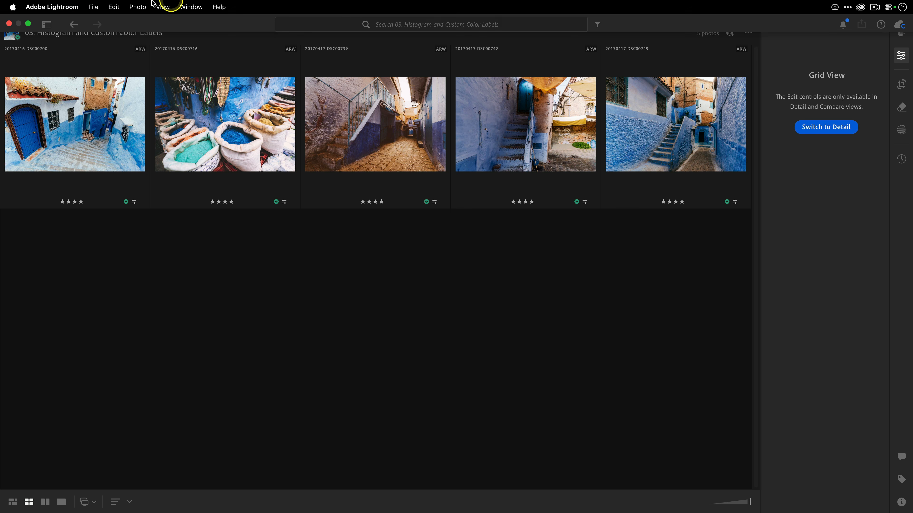
click(59, 7)
click(71, 38)
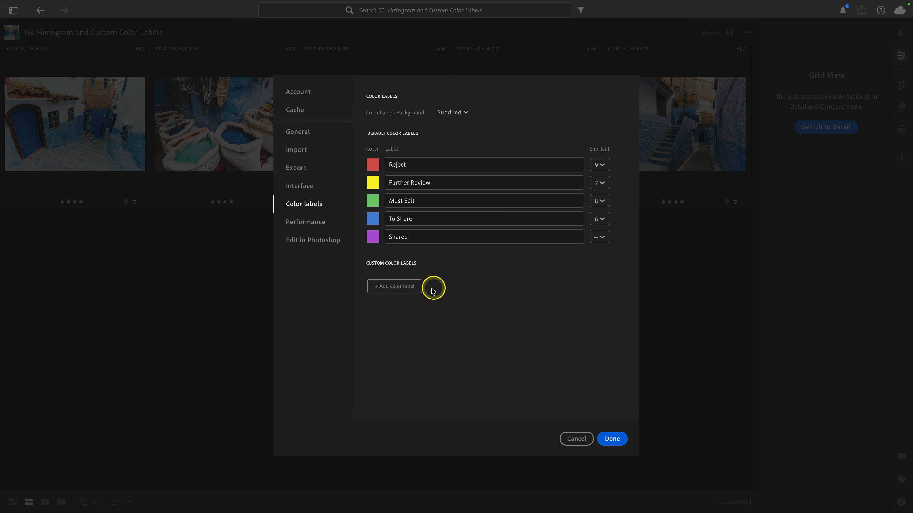
click(412, 290)
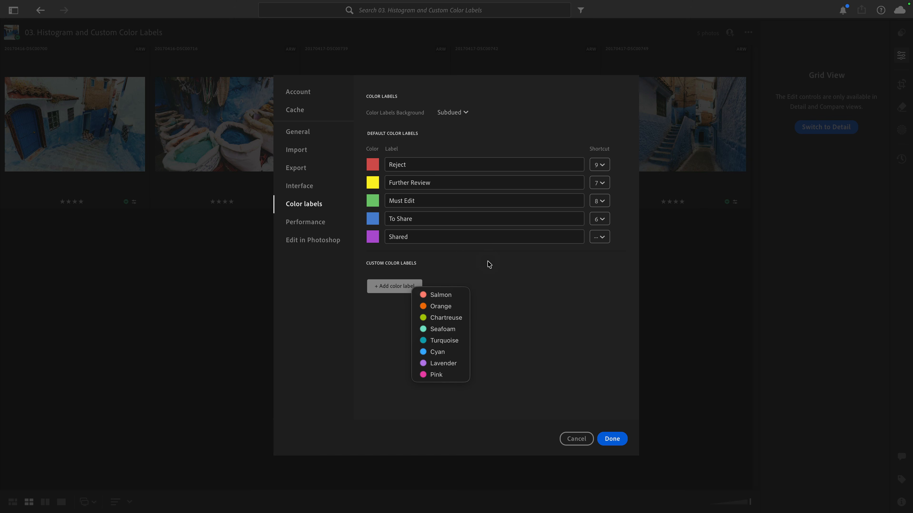
click(461, 295)
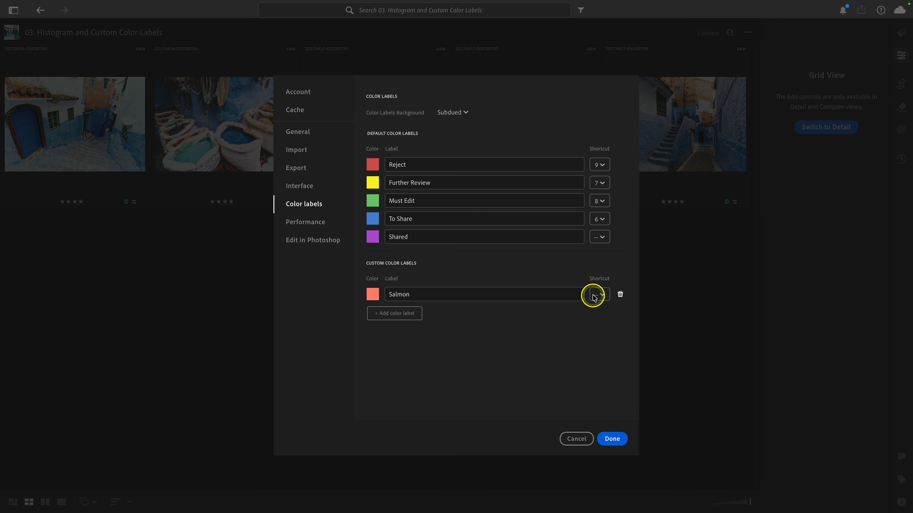
click(620, 294)
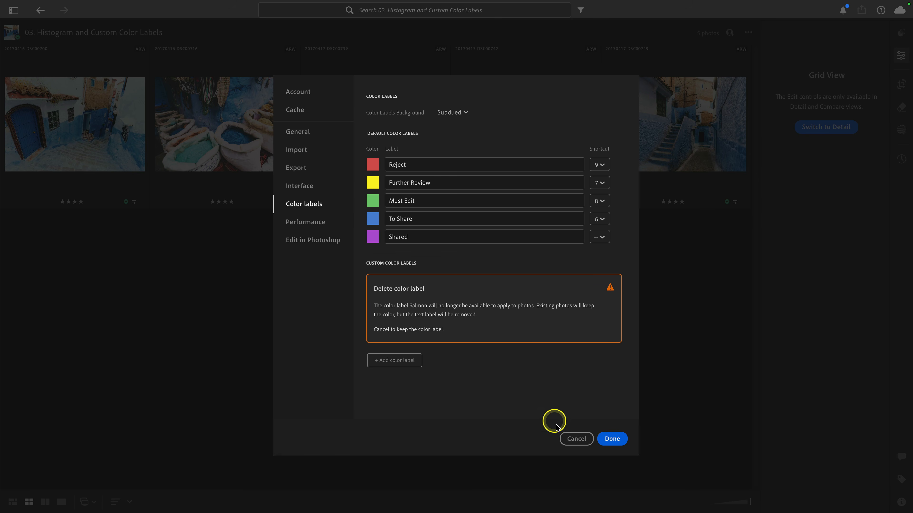
click(568, 438)
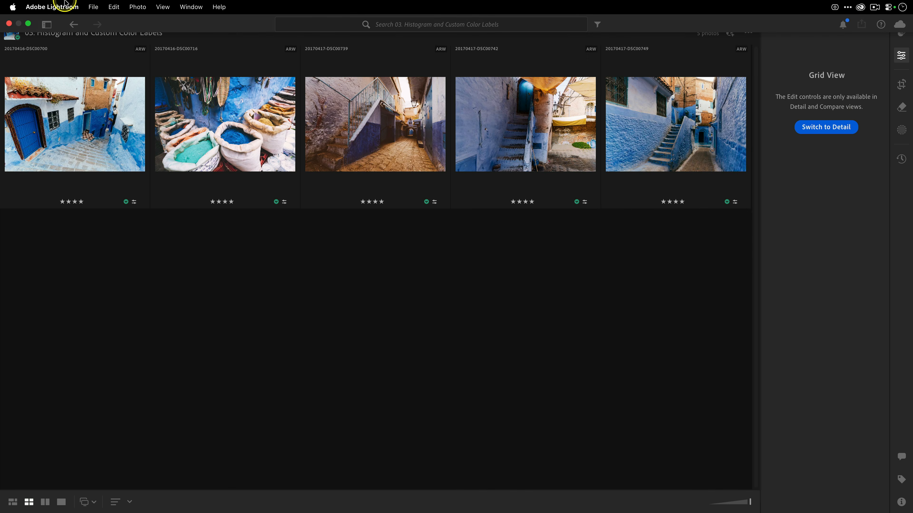
Step: Add Orange, Turquoise, Seafoam and Cyan custom color labels in the preferences and save them
click(54, 7)
click(69, 35)
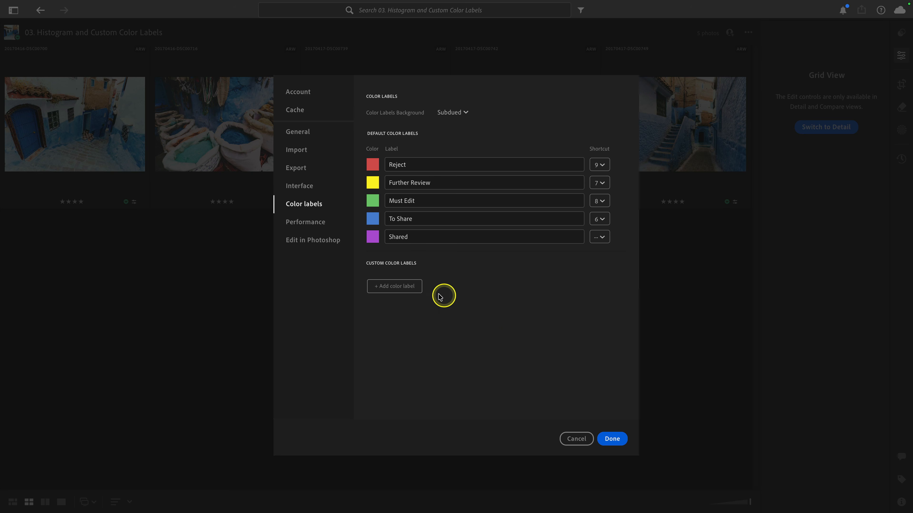
click(392, 288)
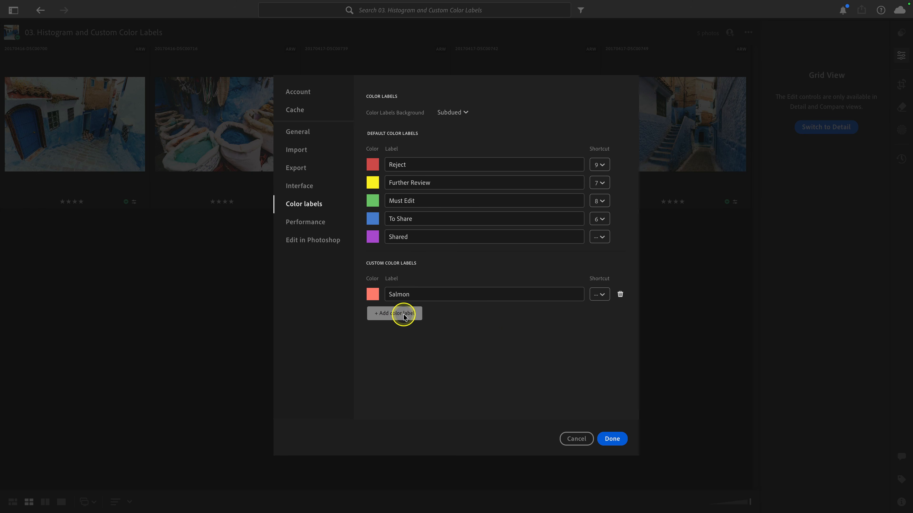
click(404, 315)
click(391, 329)
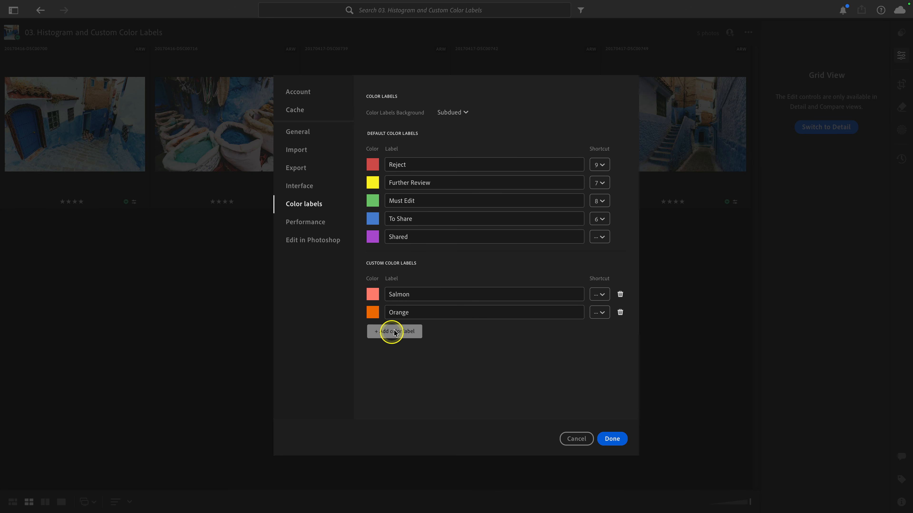
click(391, 331)
click(414, 379)
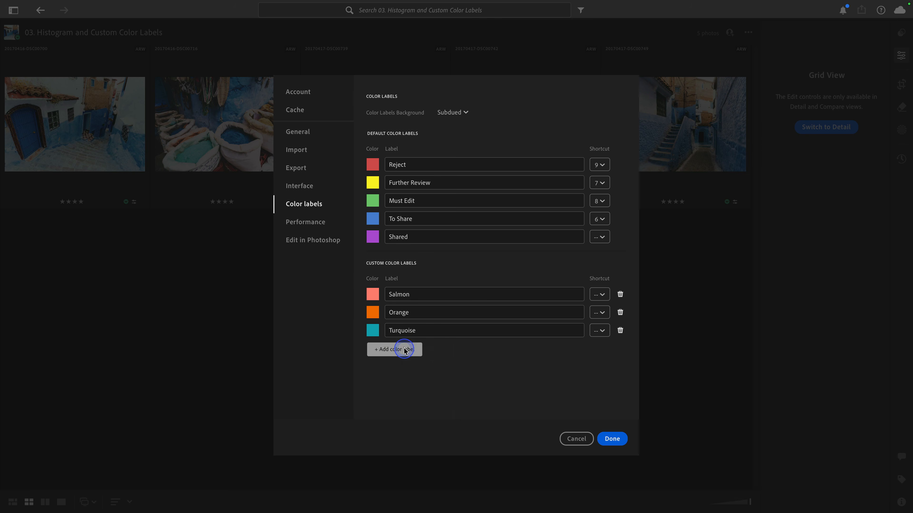
click(404, 348)
click(418, 386)
click(400, 369)
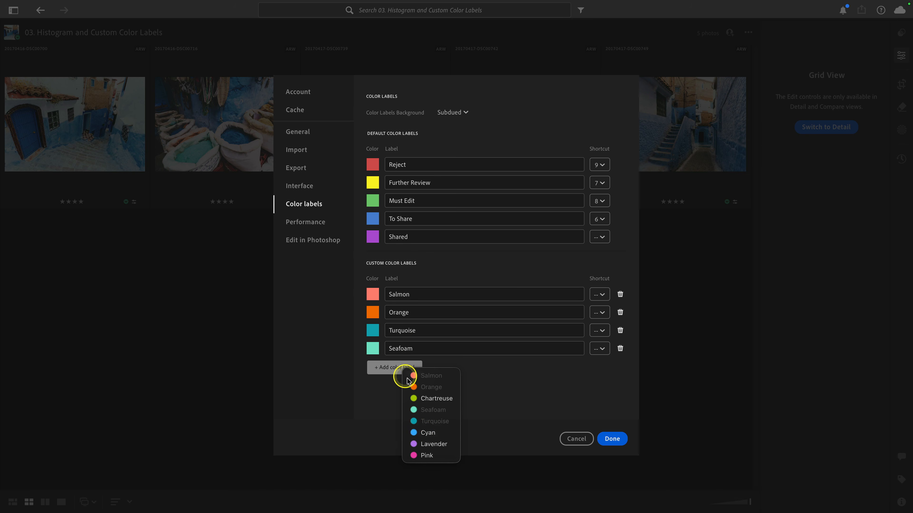
click(429, 432)
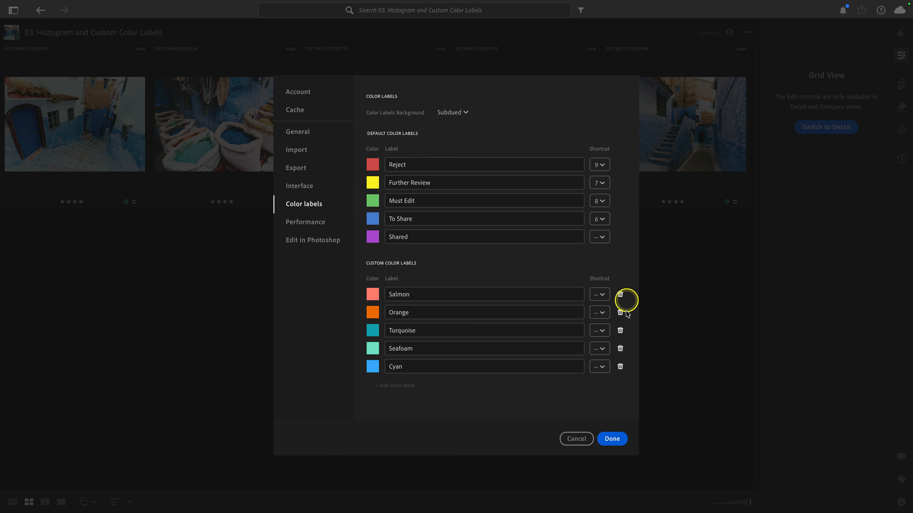
click(612, 438)
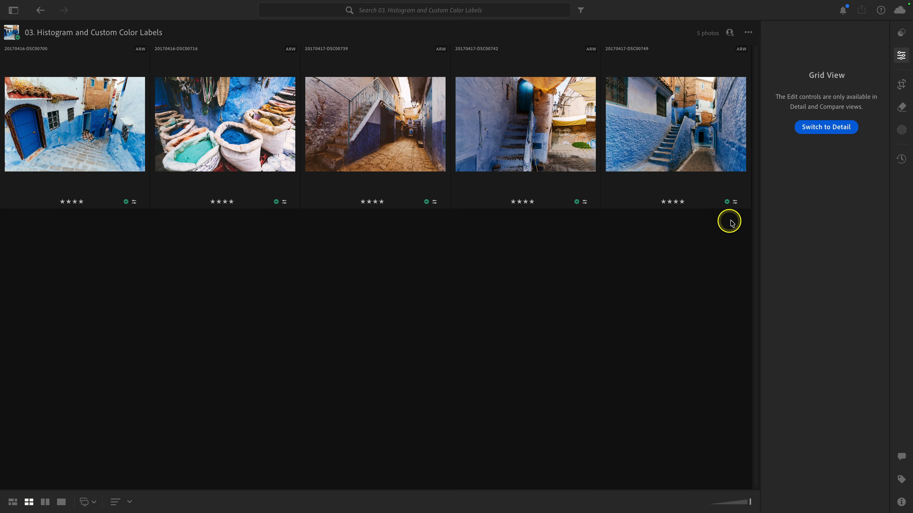
Step: Review the new custom labels in the last photo's color label menu and in the filter bar, then close the filters
click(743, 203)
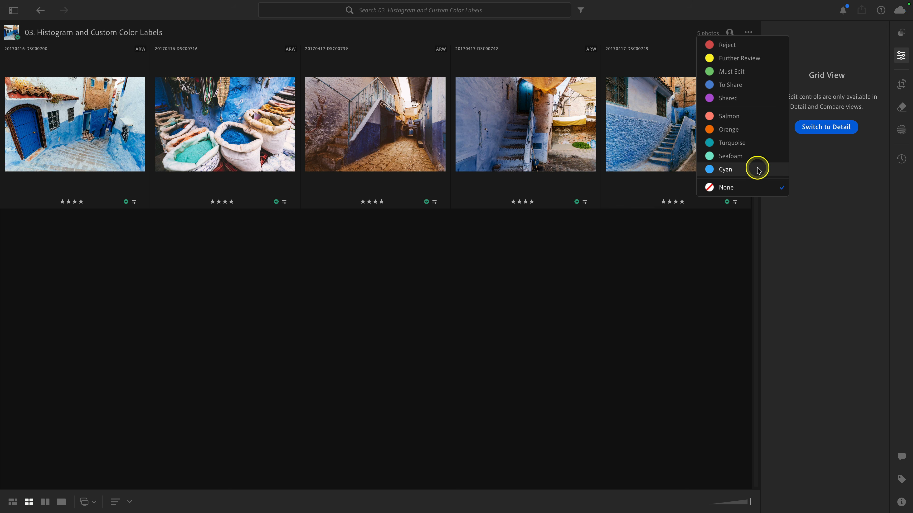
click(738, 187)
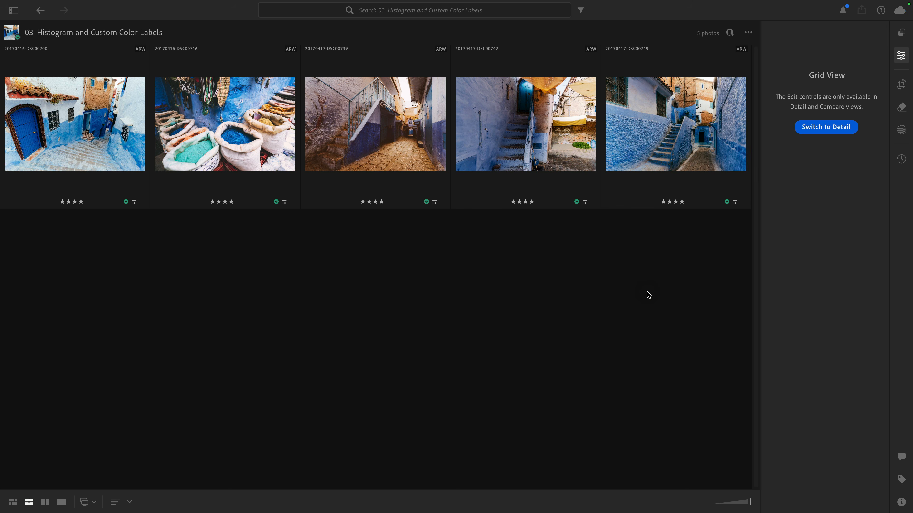
click(580, 11)
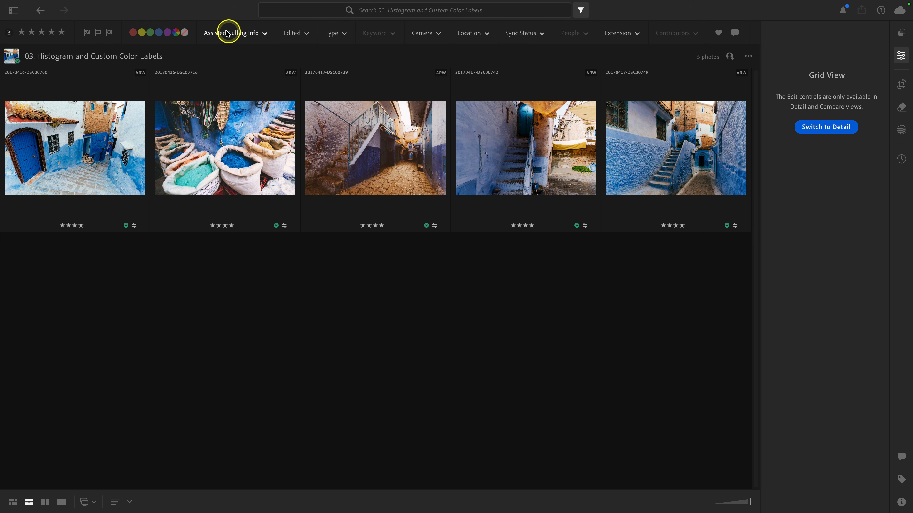
click(176, 33)
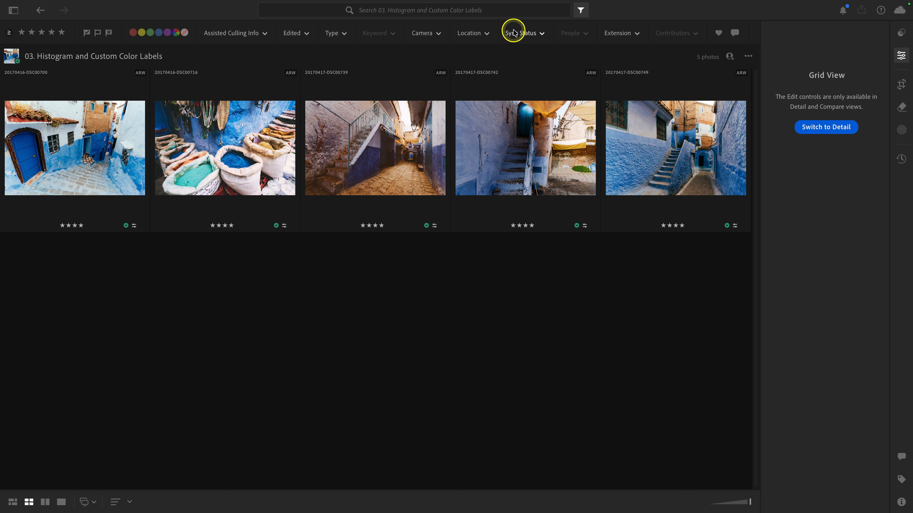
click(578, 14)
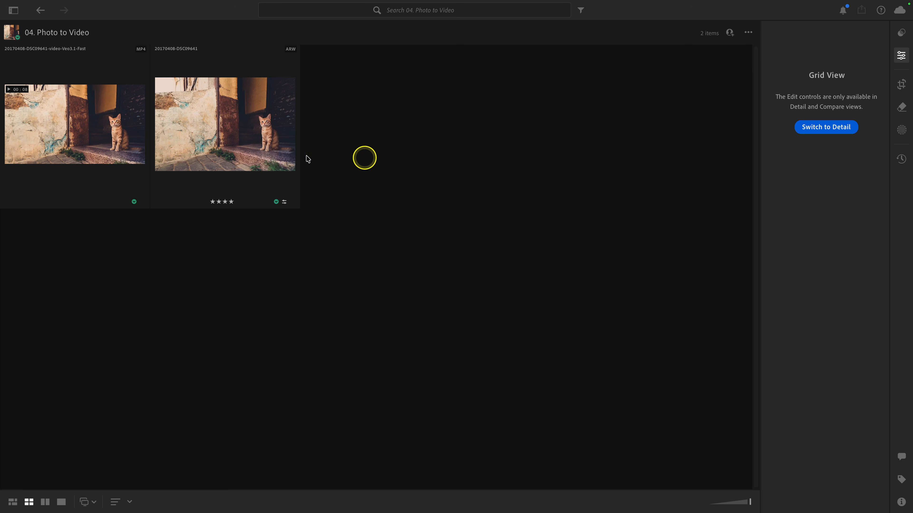
Step: Open the Generate Video dialog for the cat raw photo in the Photo to Video album
double_click(280, 149)
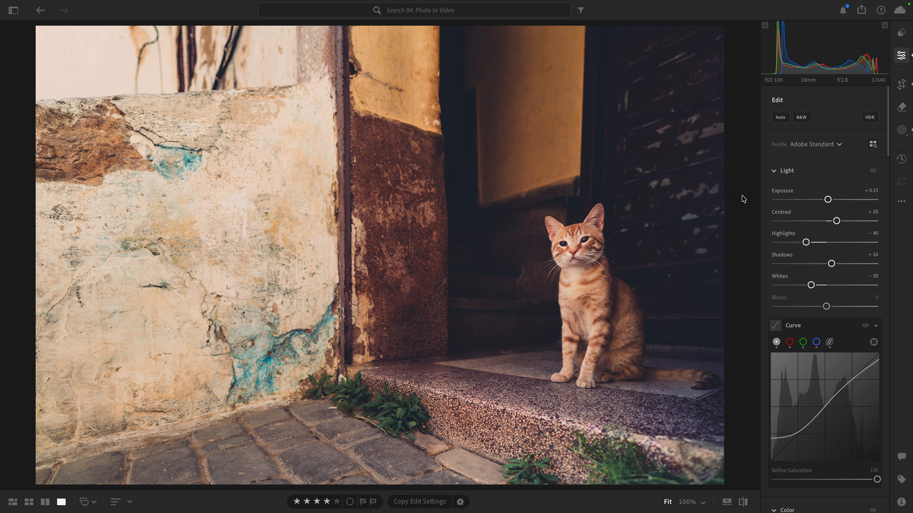
key(g)
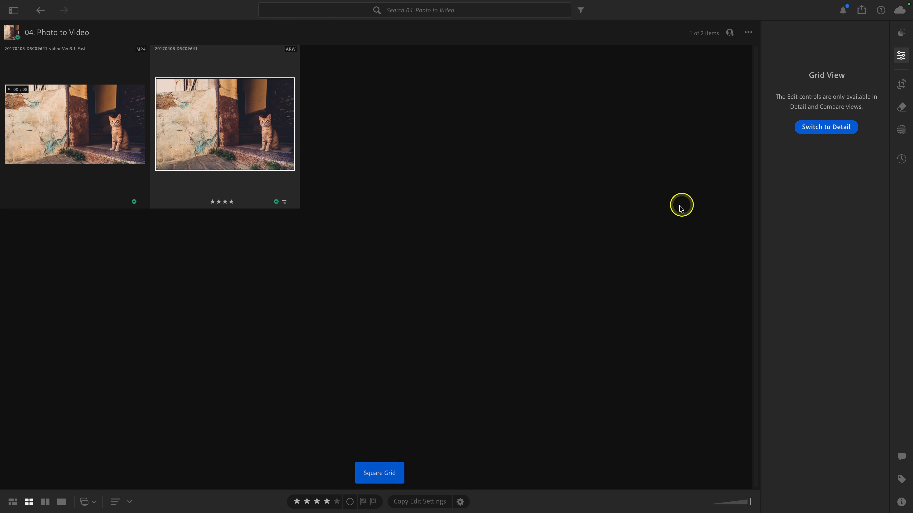
right_click(276, 154)
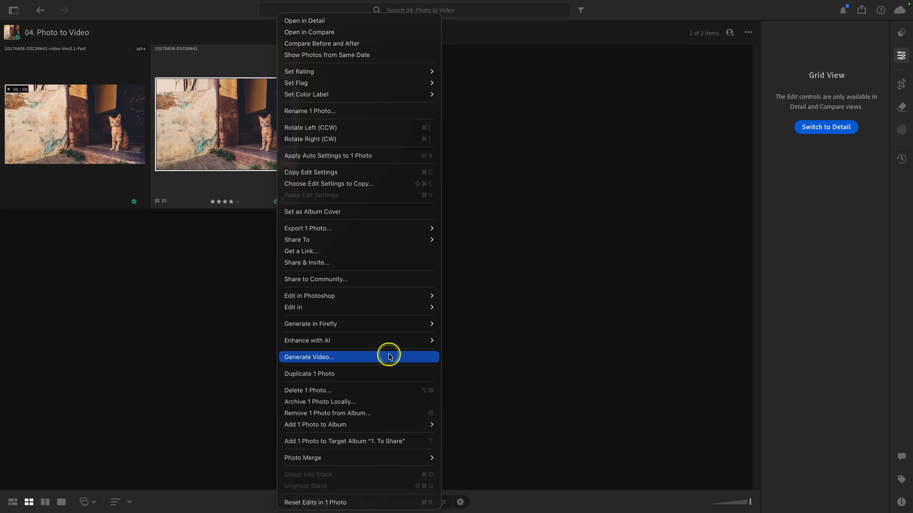
click(377, 358)
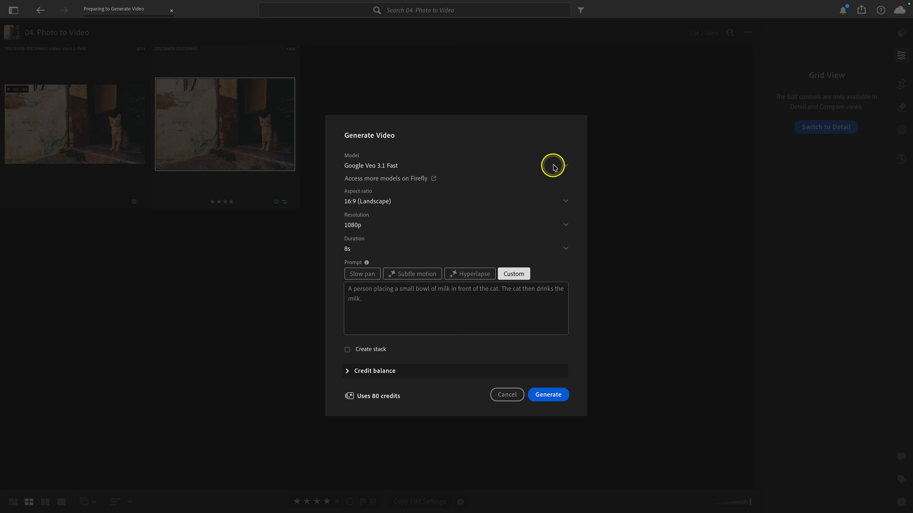
Step: Review the available video models and aspect ratio options without changing them
click(564, 166)
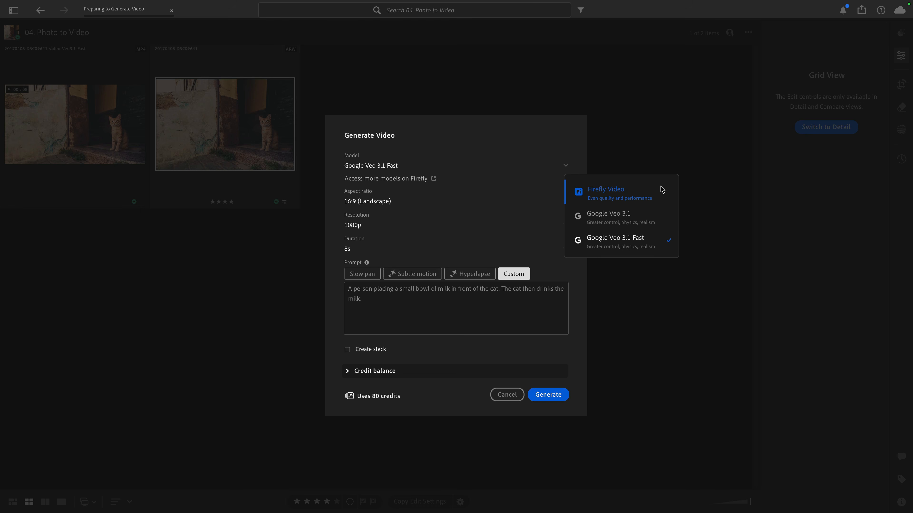
click(663, 213)
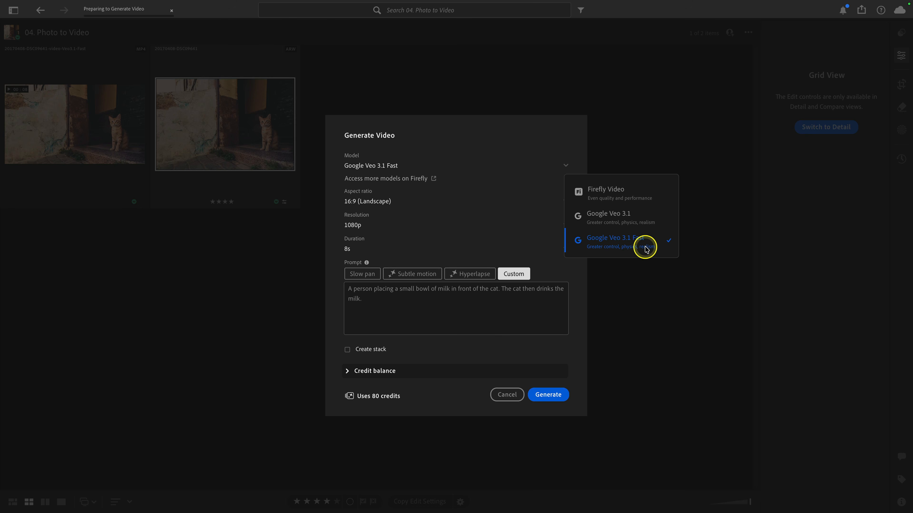
click(644, 152)
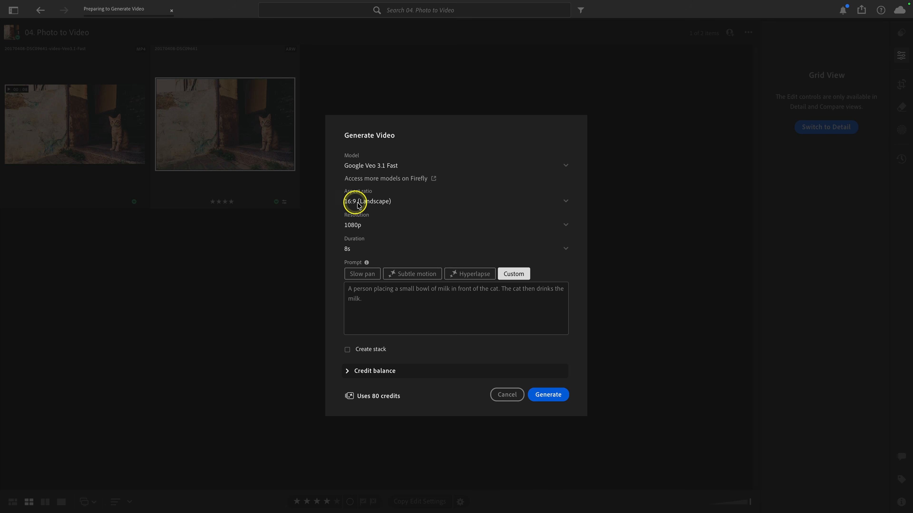
click(420, 201)
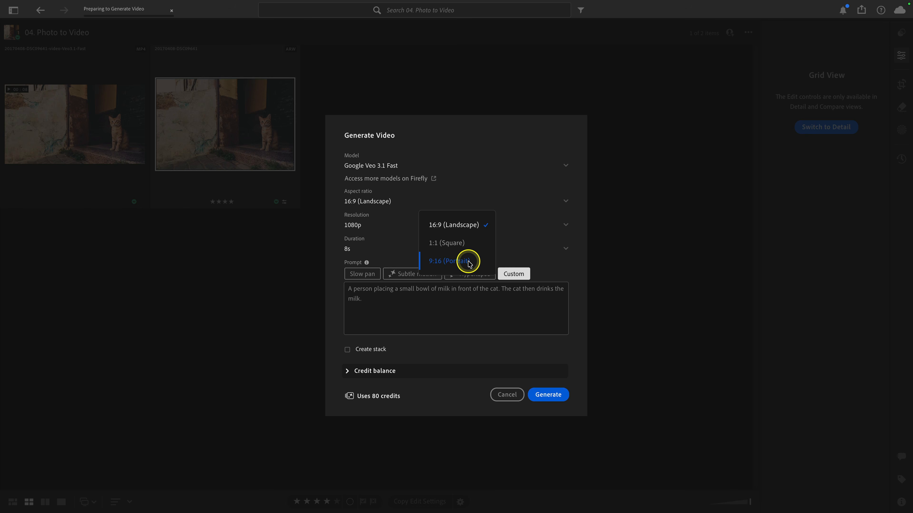
click(505, 202)
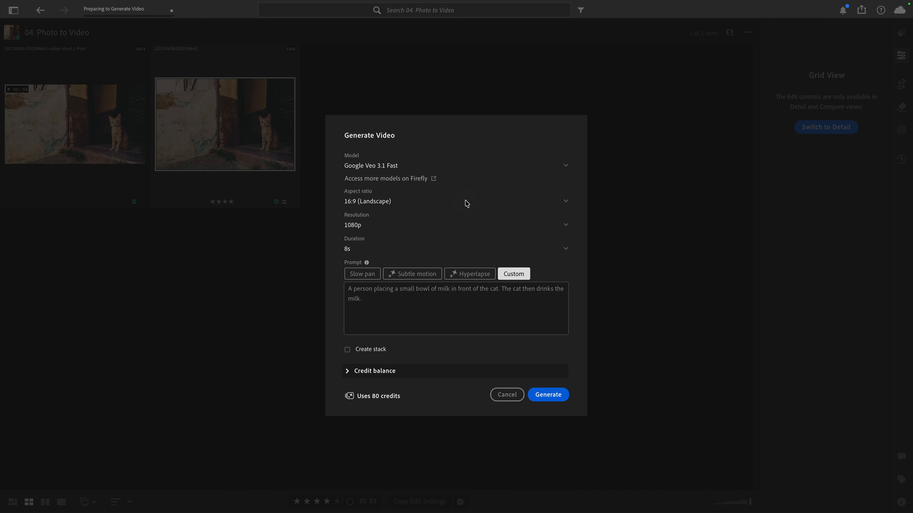
click(427, 197)
click(474, 239)
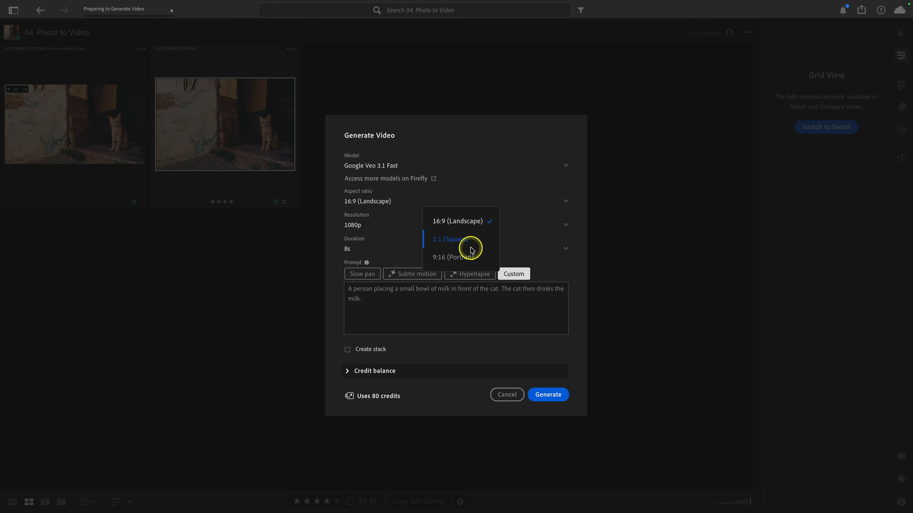
click(529, 232)
click(530, 200)
click(468, 210)
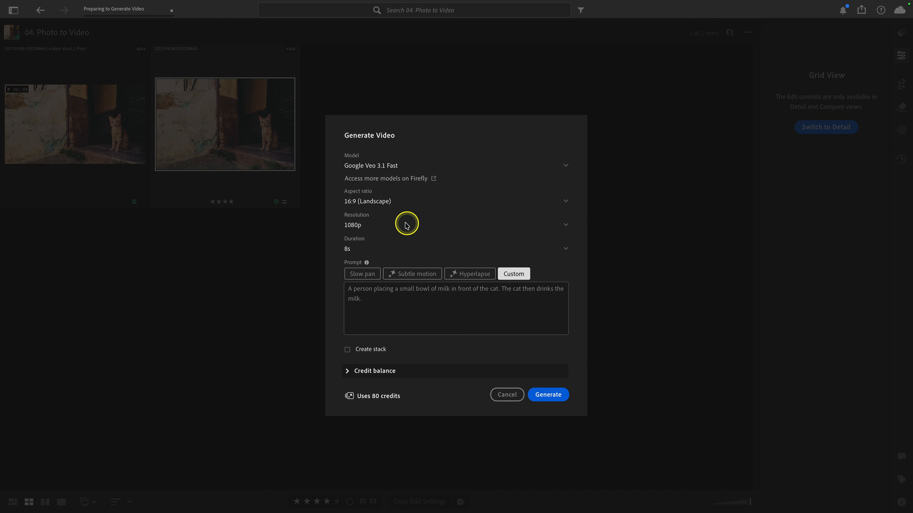
Step: Review the resolution and duration options for Google Veo 3.1 Fast without changing them
click(395, 226)
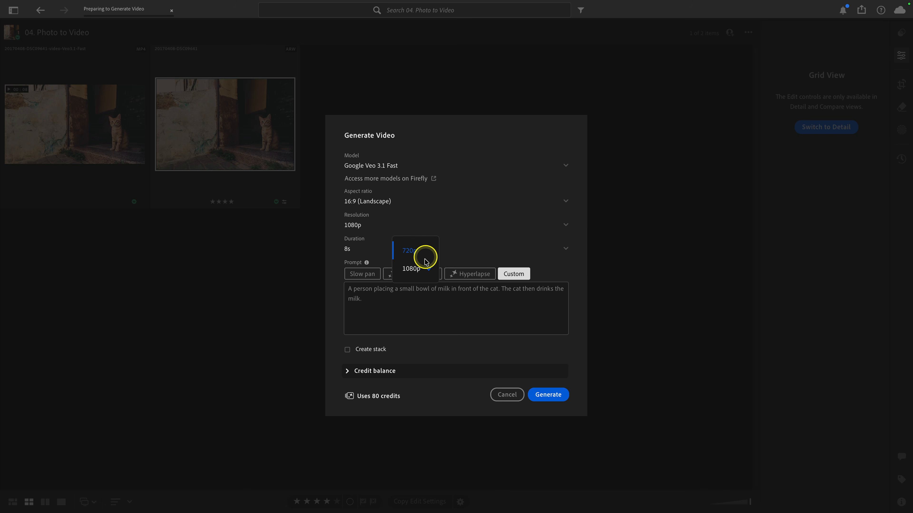
click(484, 228)
click(485, 228)
click(444, 239)
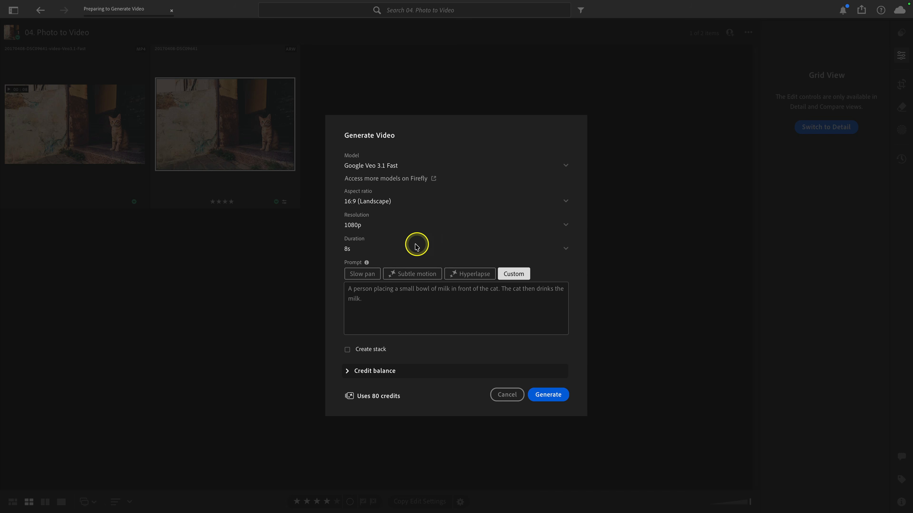
click(413, 247)
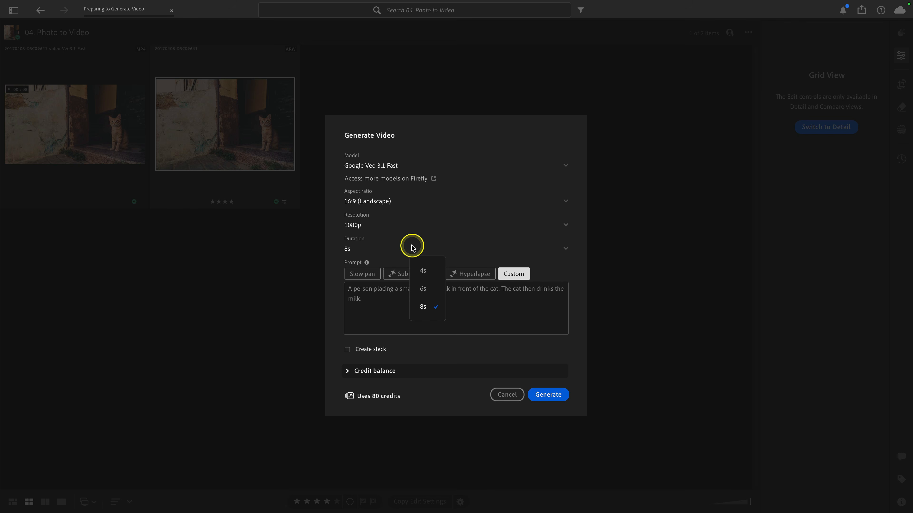
click(403, 163)
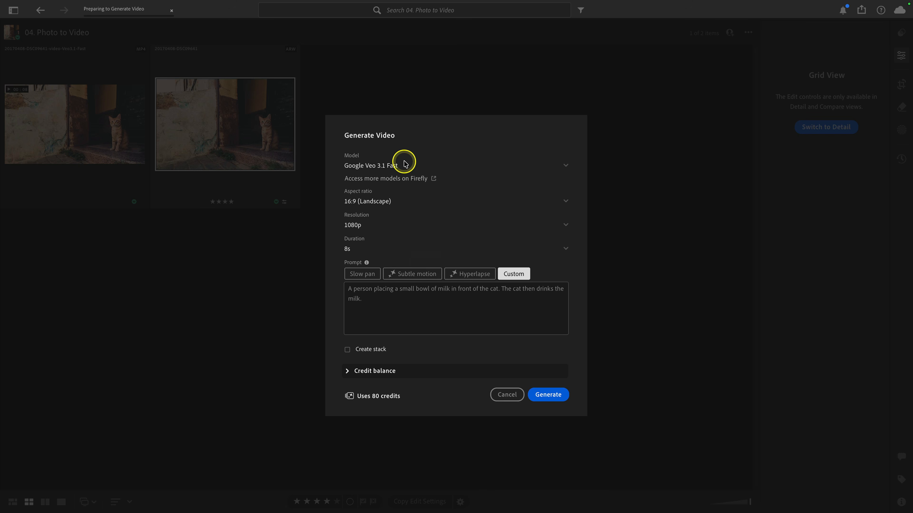
Step: Switch the model to Firefly Video, check its duration options, and switch back to Google Veo 3.1 Fast
click(402, 165)
click(437, 191)
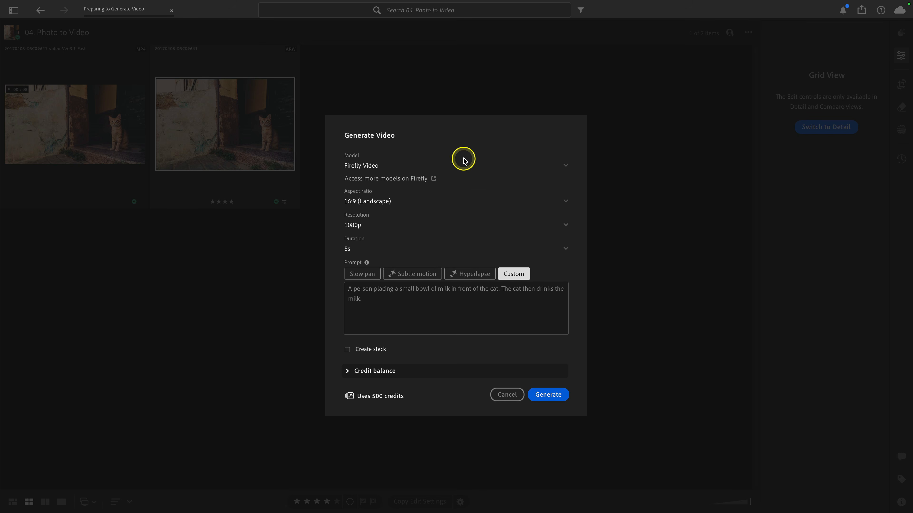
click(404, 249)
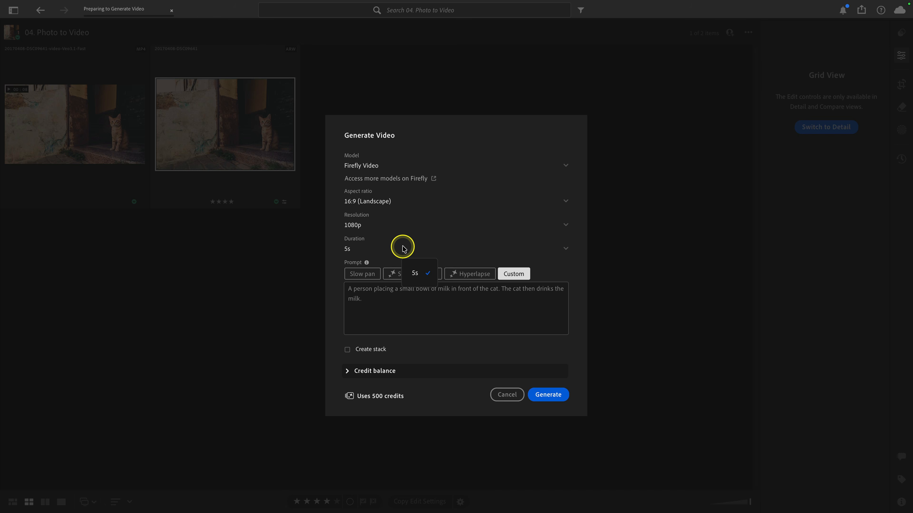
click(402, 249)
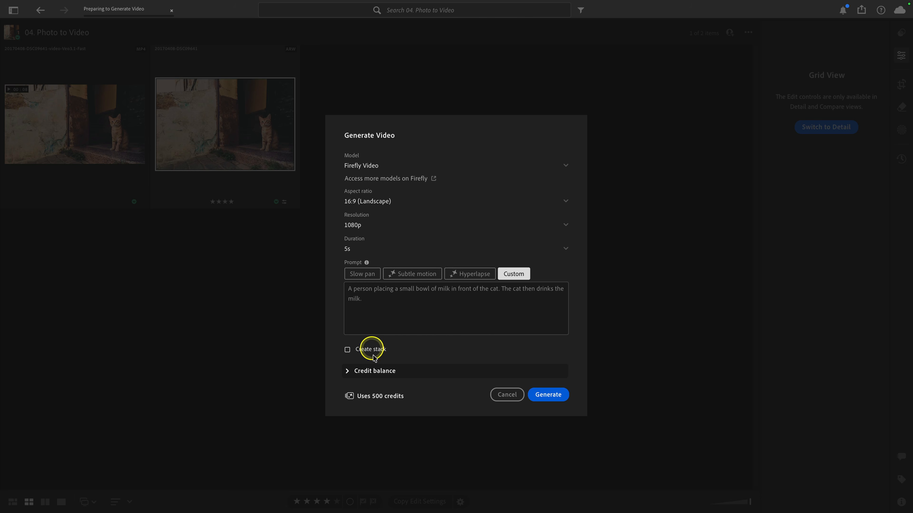
click(362, 164)
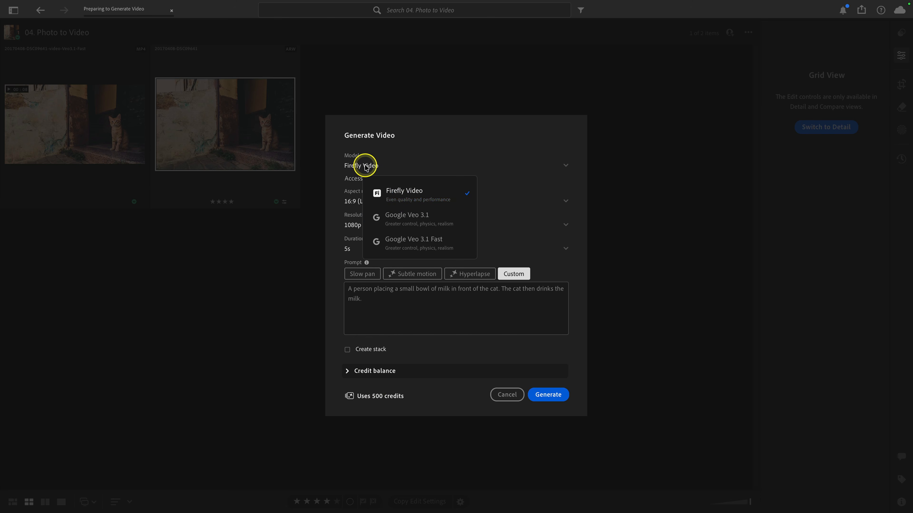
click(406, 239)
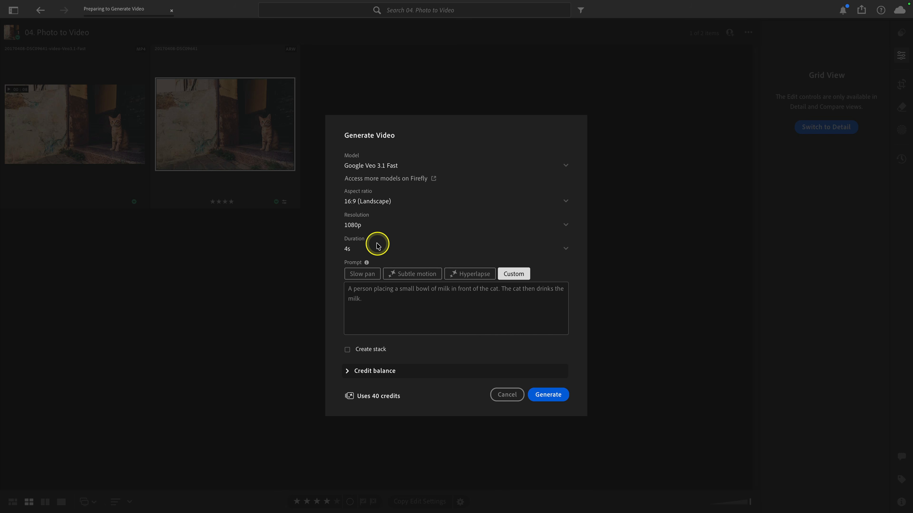
Step: Set the video duration to 8s
click(360, 293)
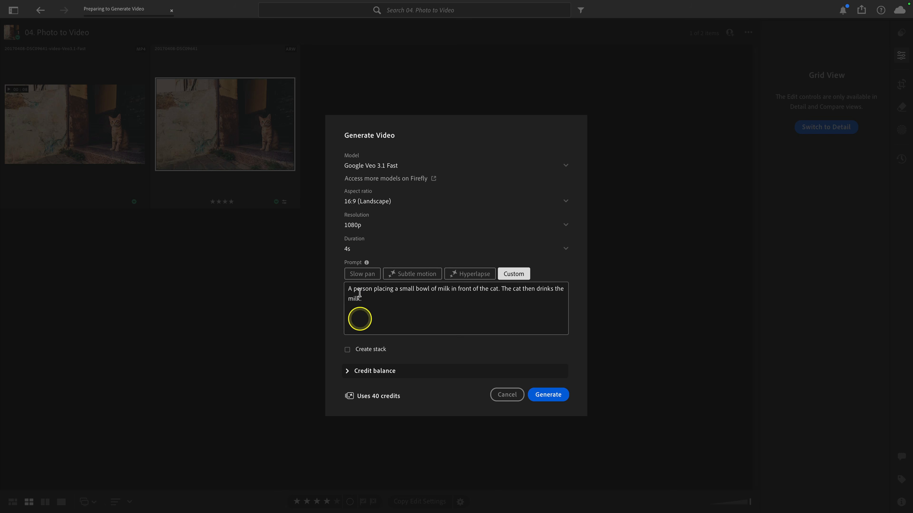
click(373, 250)
click(391, 283)
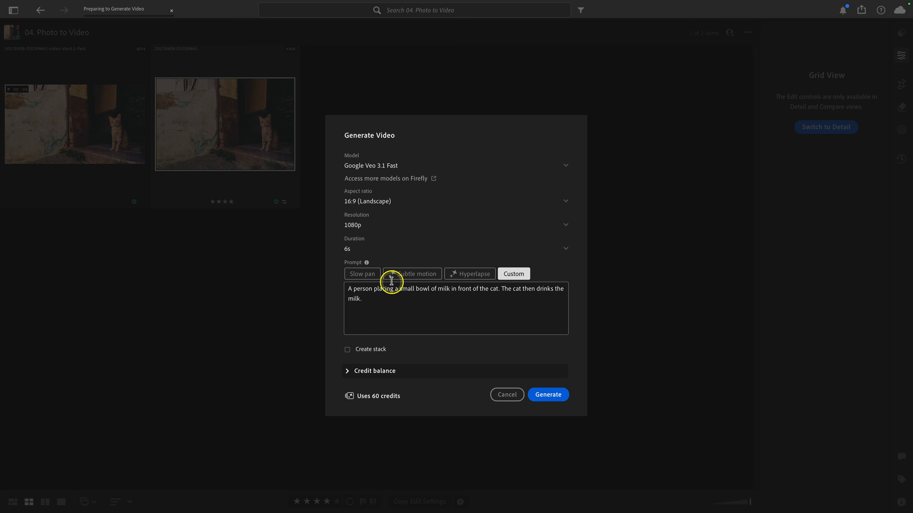
click(376, 249)
click(387, 310)
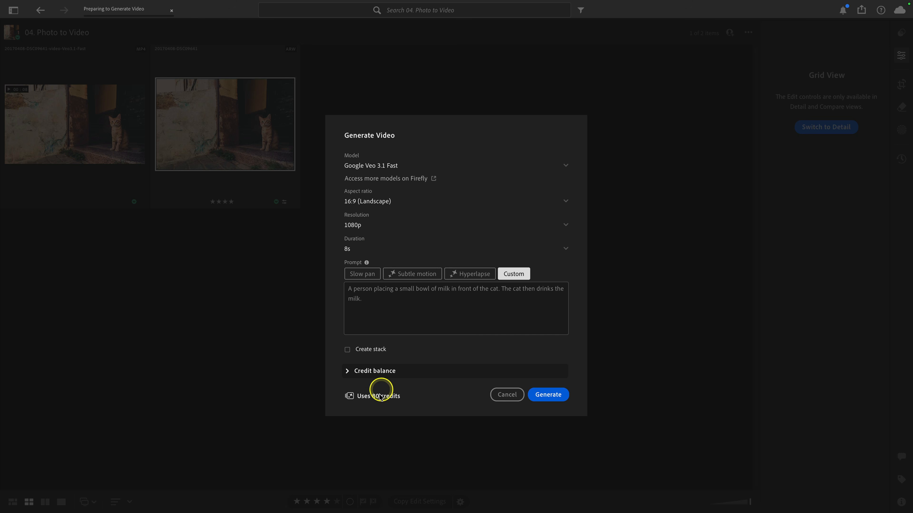
Step: Expand the credit balance, compare the Slow pan and Custom prompt presets, and cancel the dialog
click(348, 372)
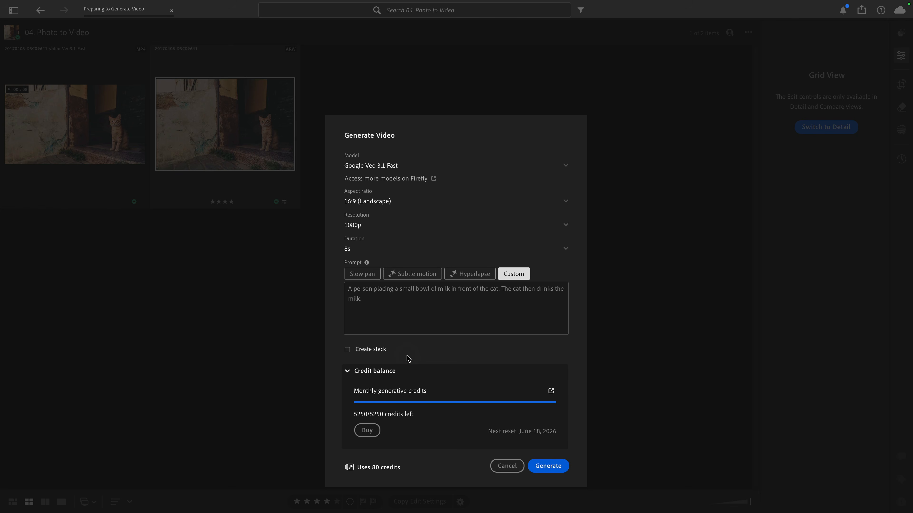
click(373, 315)
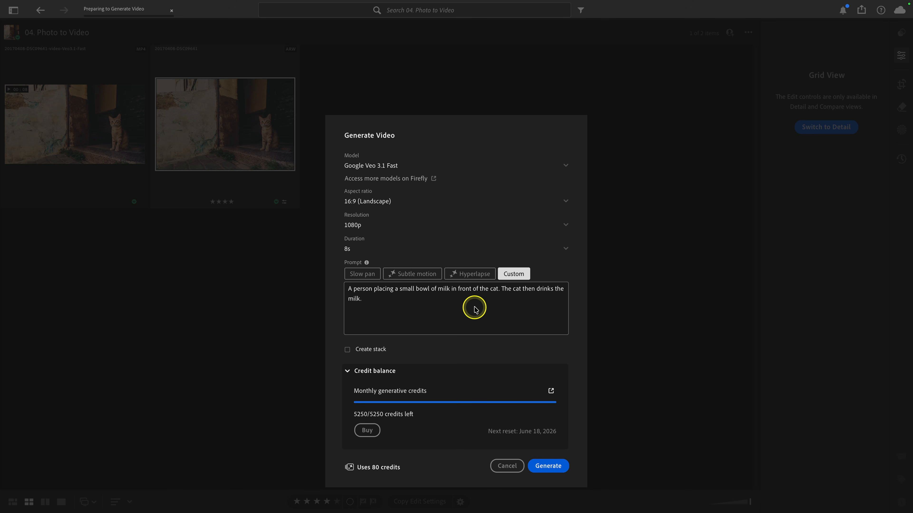
click(366, 276)
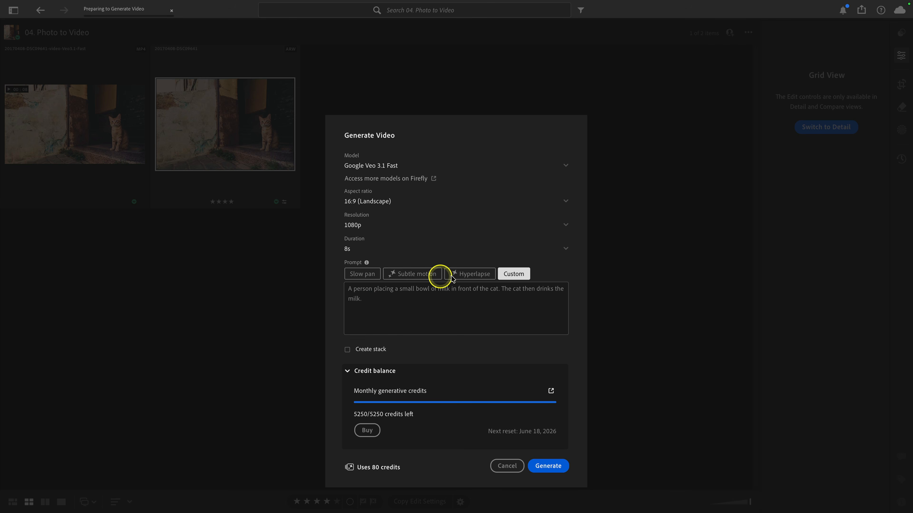
click(369, 278)
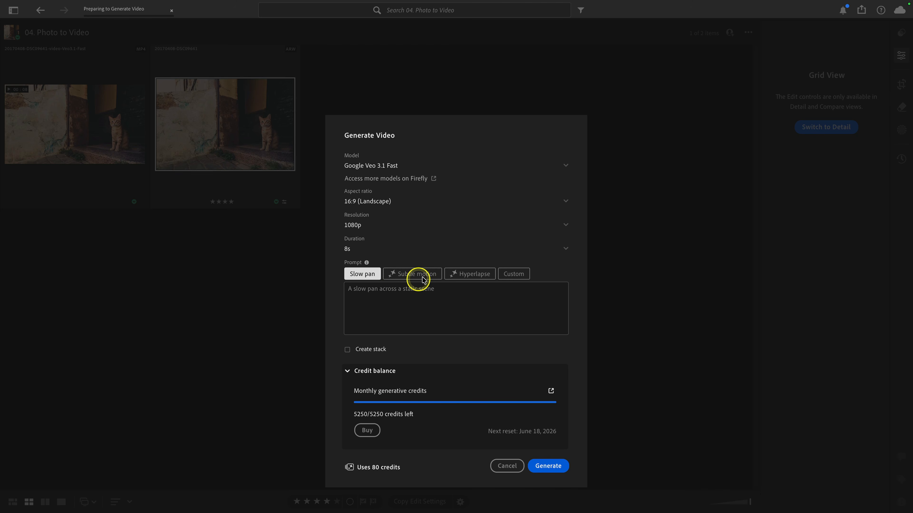
click(512, 274)
click(483, 311)
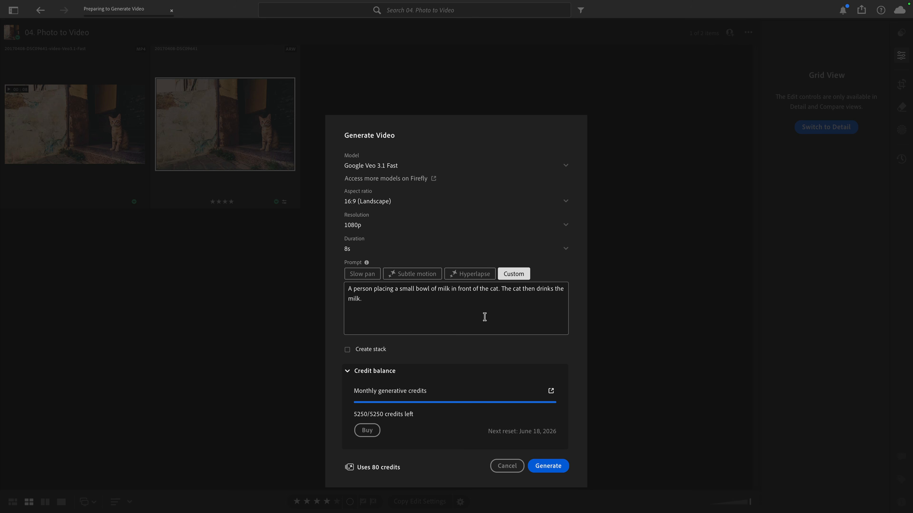
click(507, 466)
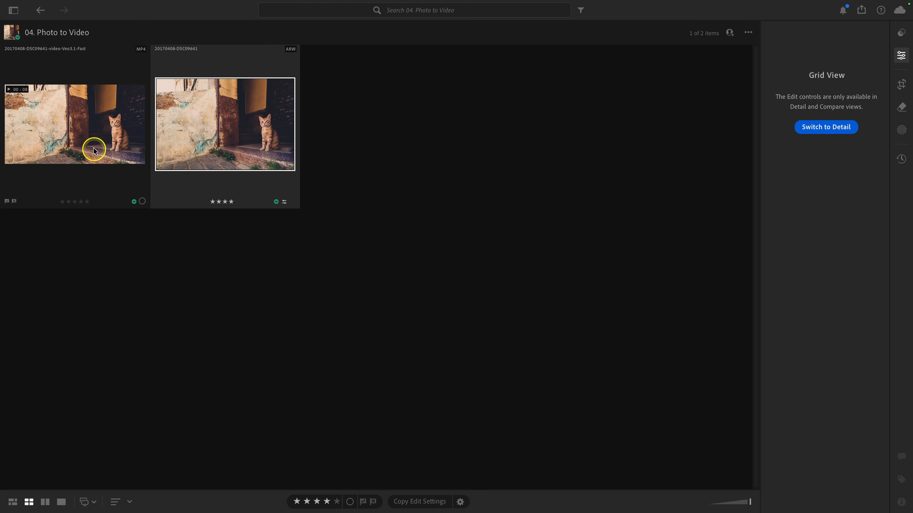
Step: Open the generated MP4 video with its info panel, play it through, and step to the original photo and back
double_click(95, 150)
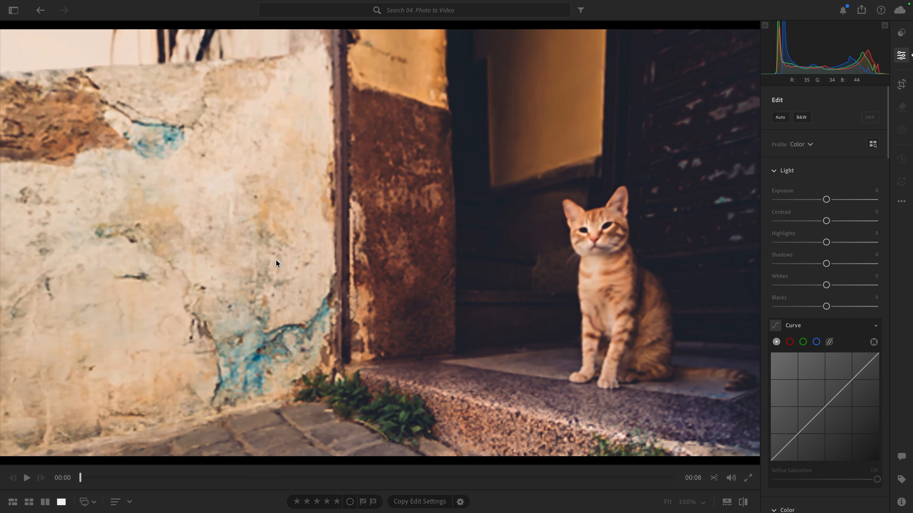
key(i)
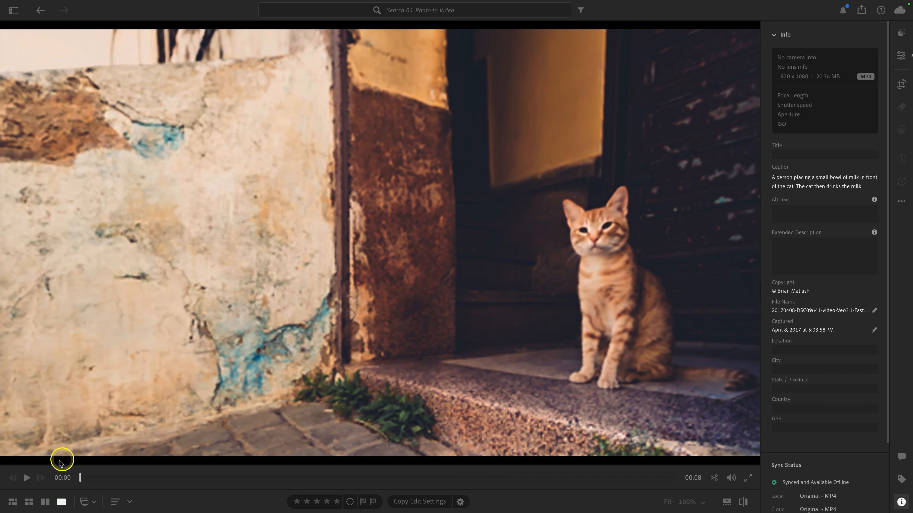
click(27, 478)
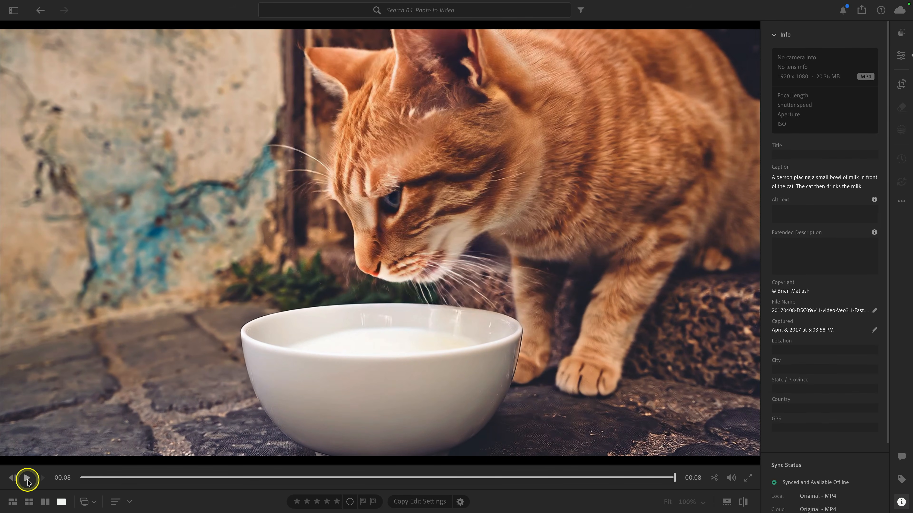
click(27, 478)
key(Right)
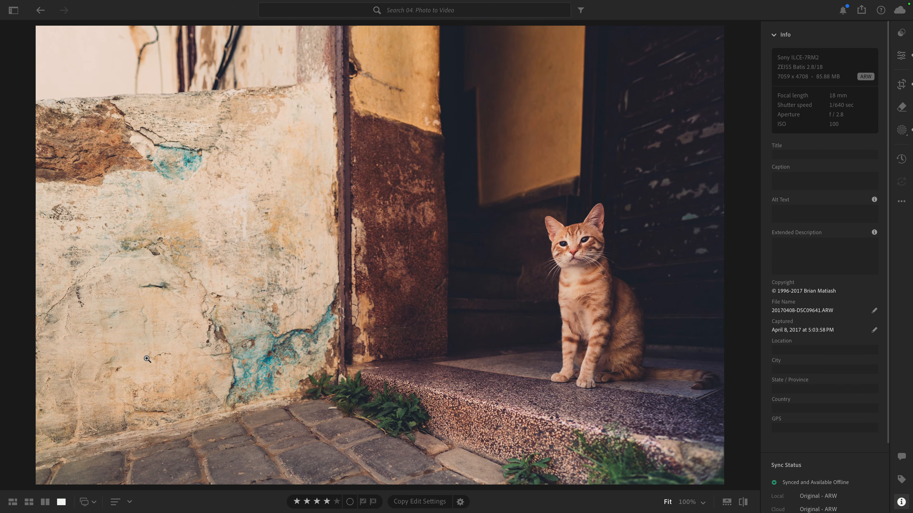
key(Left)
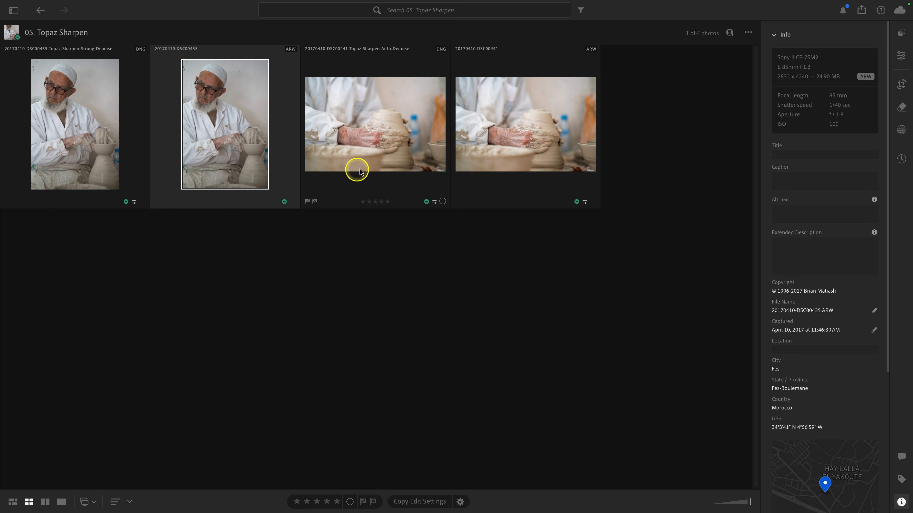
Step: Open the original portrait photo in detail, zoom to 100%, and return to the grid
double_click(212, 132)
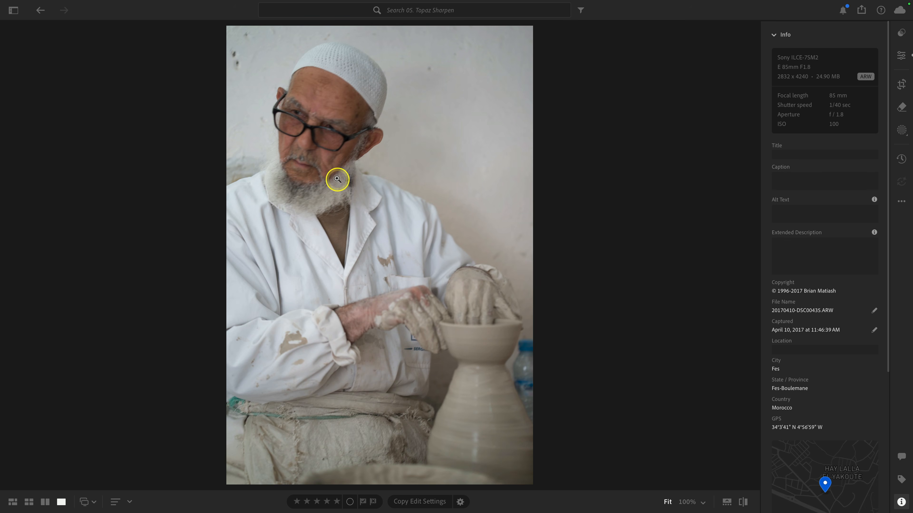
click(332, 132)
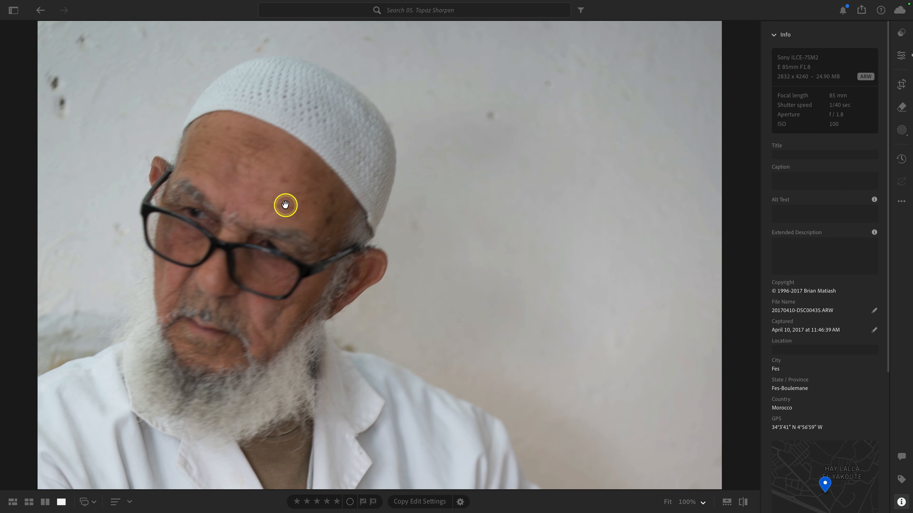
key(g)
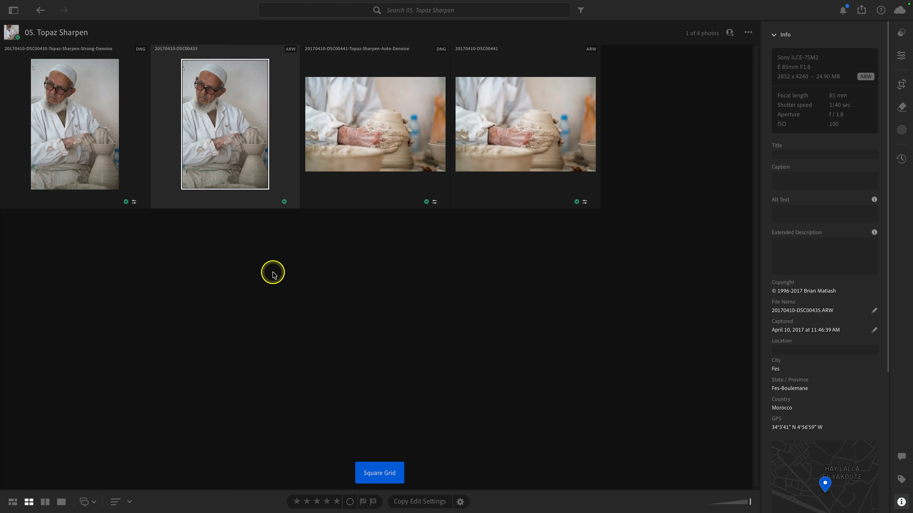
Step: Open AI Sharpen for the original portrait, compare the Default and Strong strengths, and cancel the dialog
click(225, 144)
right_click(225, 144)
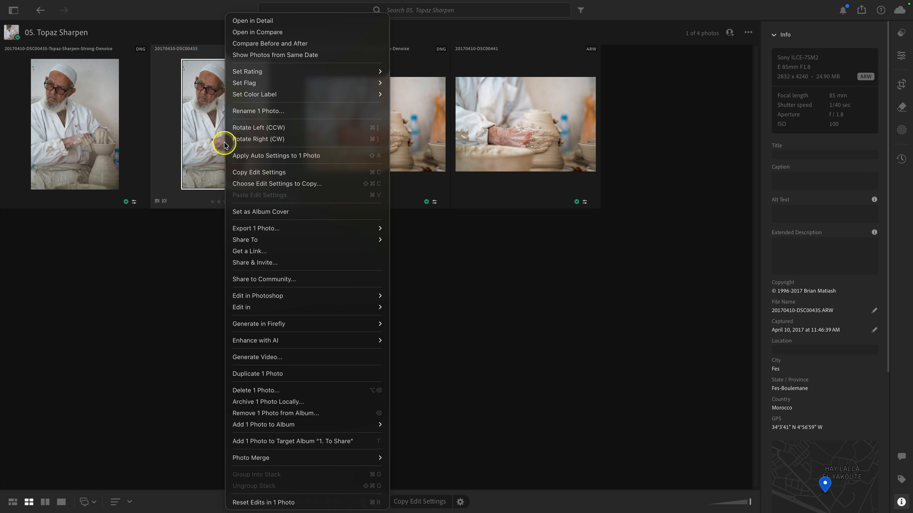
mouse_move(317, 340)
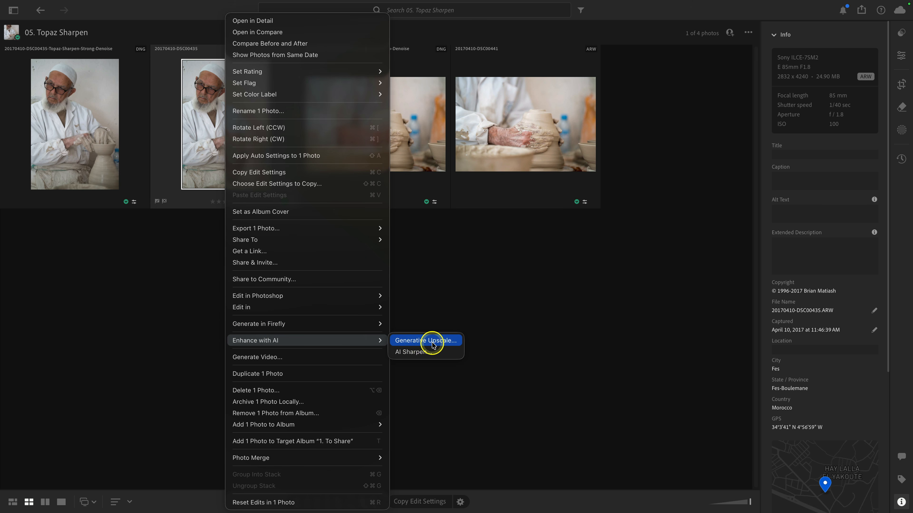
click(452, 351)
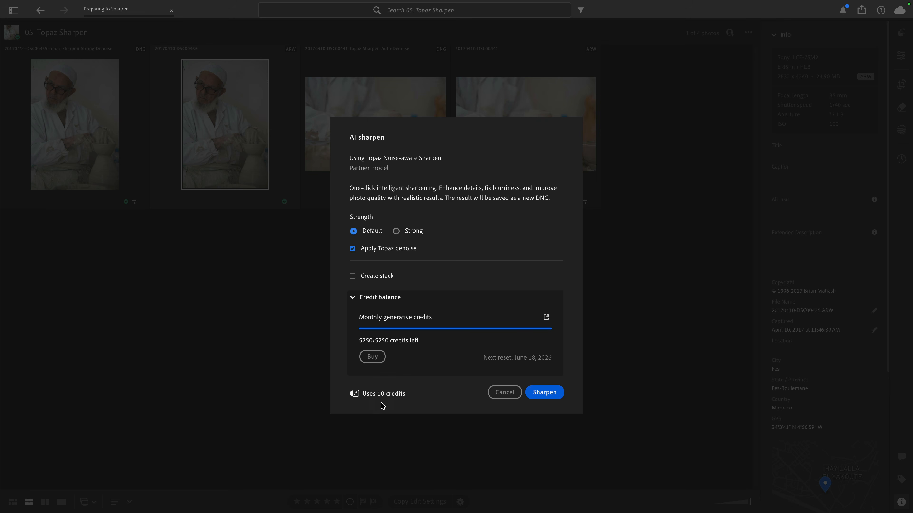
click(389, 401)
click(398, 232)
click(399, 232)
click(370, 231)
click(501, 392)
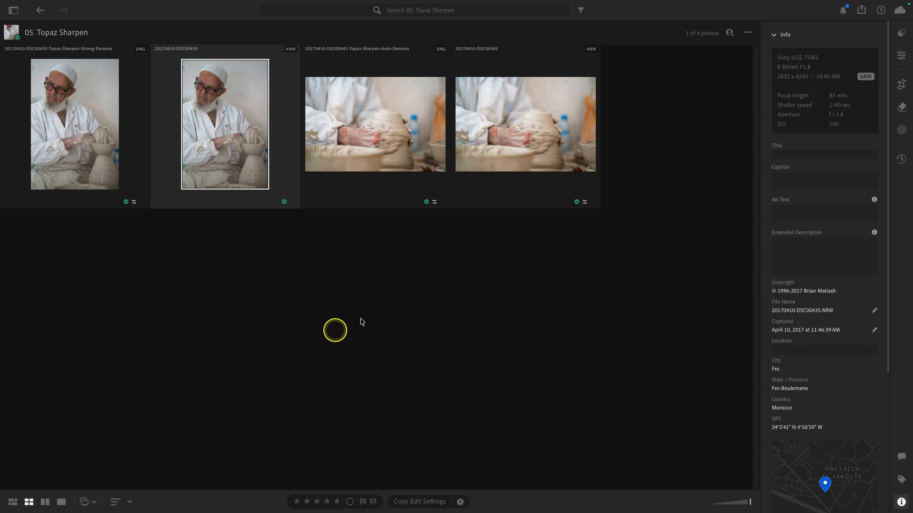
Step: Compare the Strong-Denoise sharpened portrait with its original side by side at 100%, panning across face and hands
ctrl+click(109, 141)
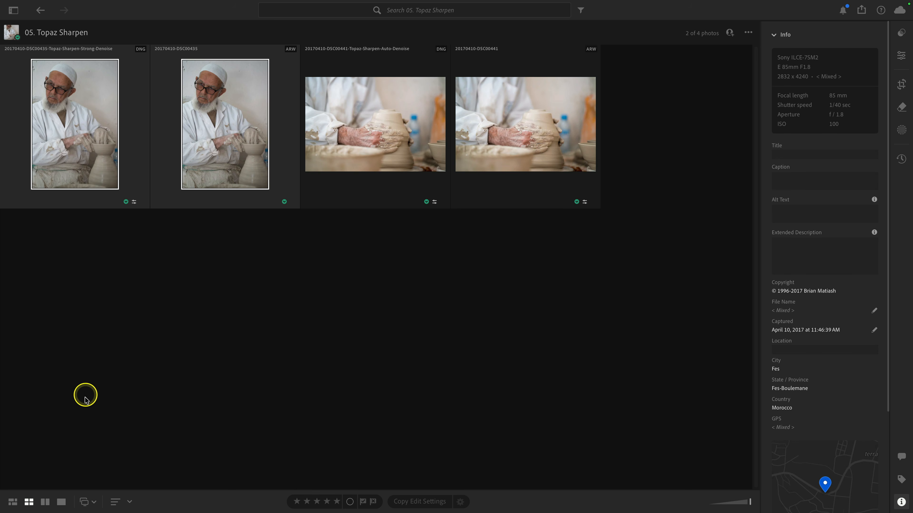
click(45, 502)
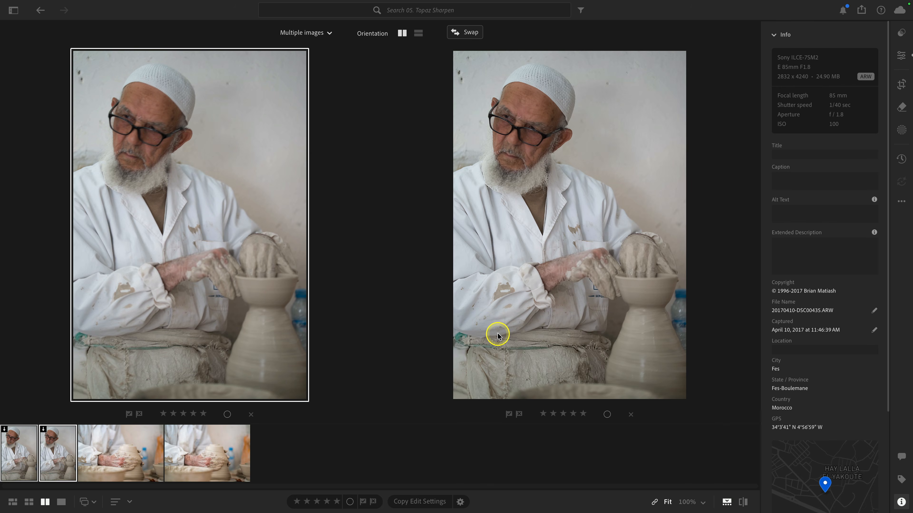
key(i)
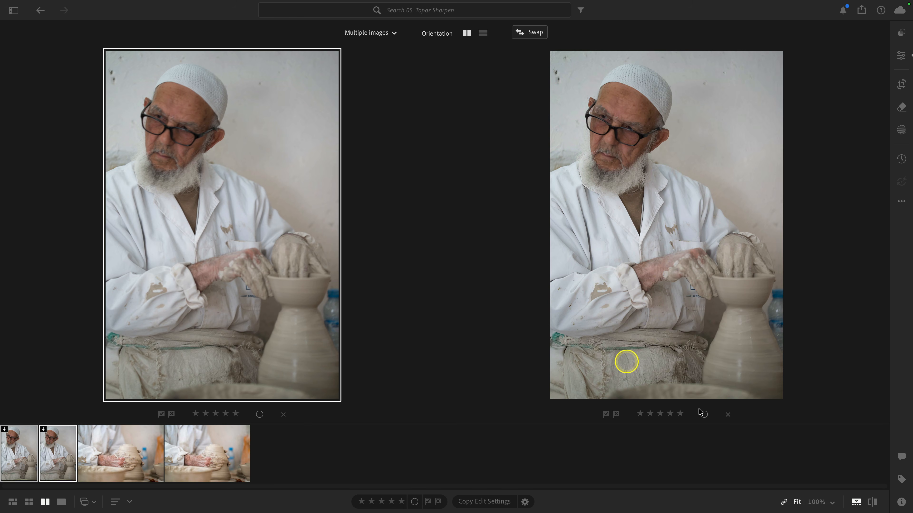
click(856, 502)
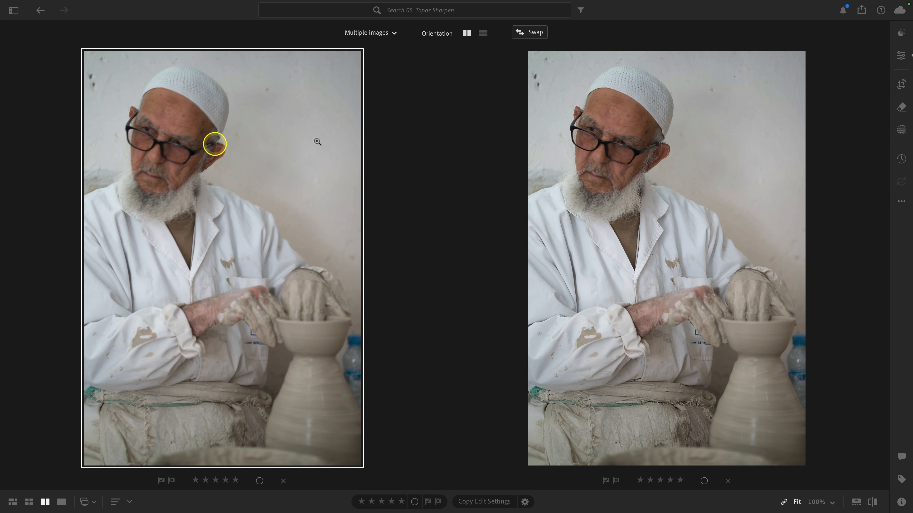
click(163, 154)
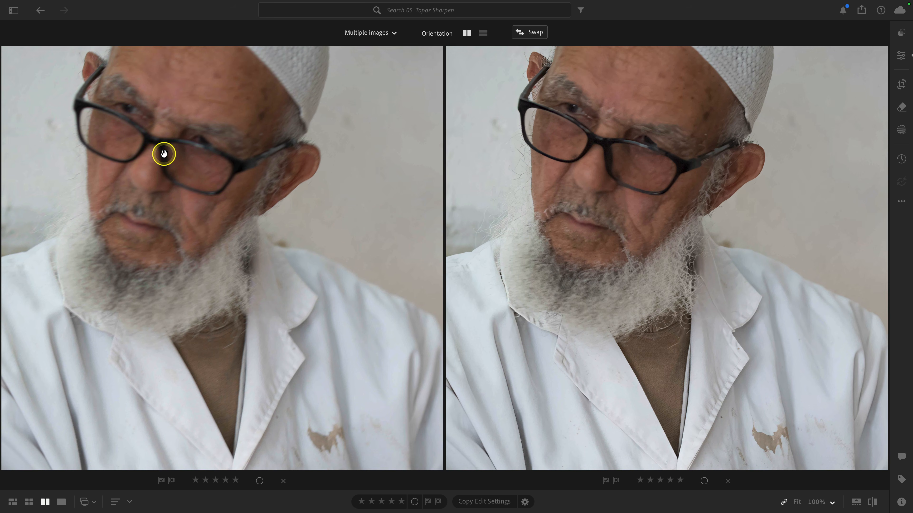
click(164, 154)
click(164, 154)
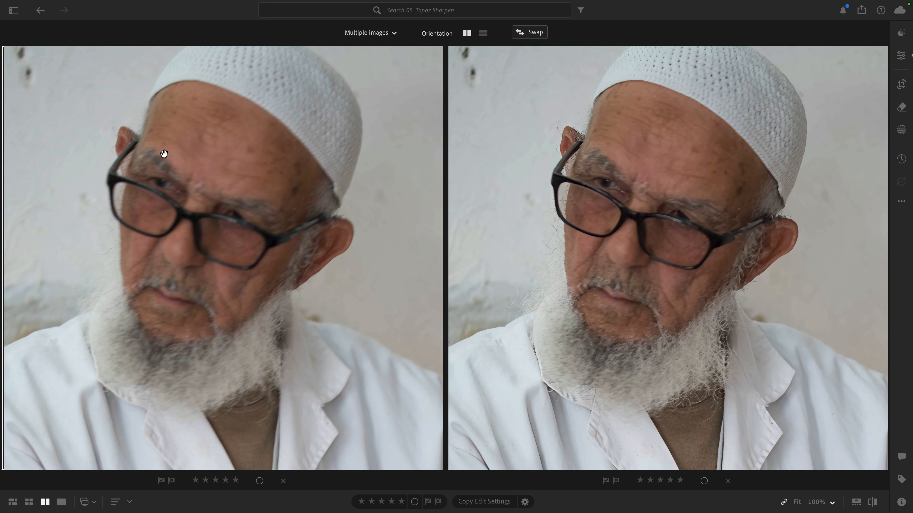
scroll(163, 154, down, 10)
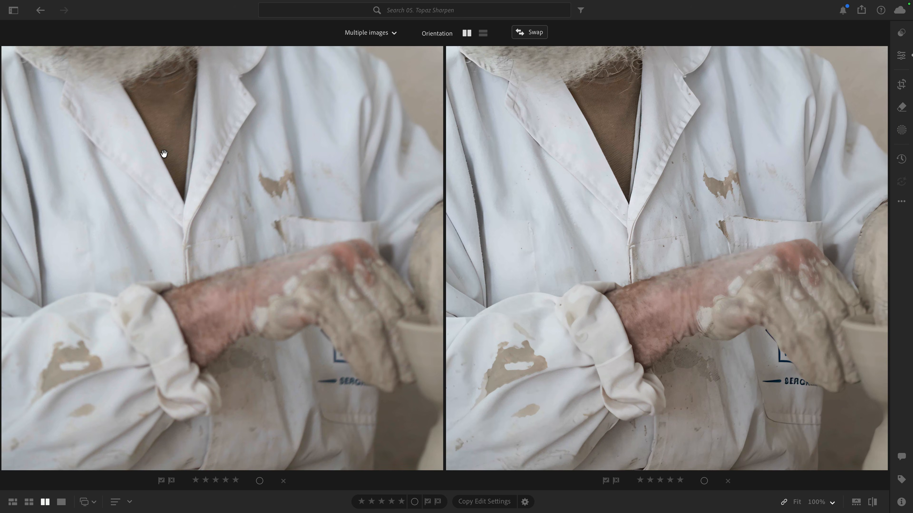
scroll(164, 154, right, 5)
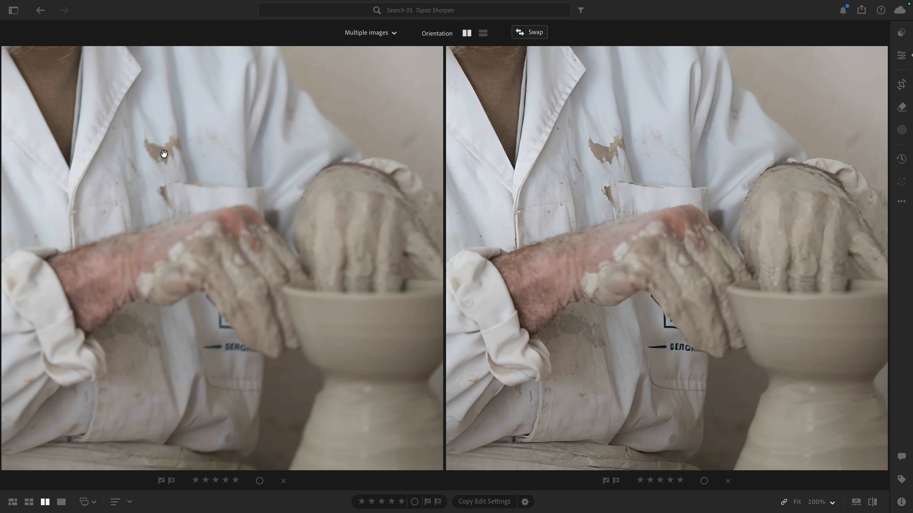
scroll(164, 154, right, 2)
scroll(164, 154, up, 10)
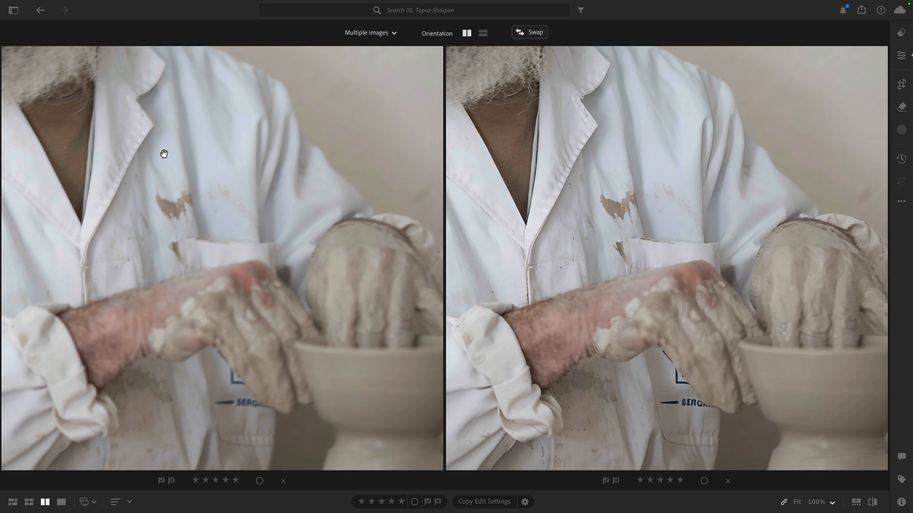
scroll(164, 154, left, 2)
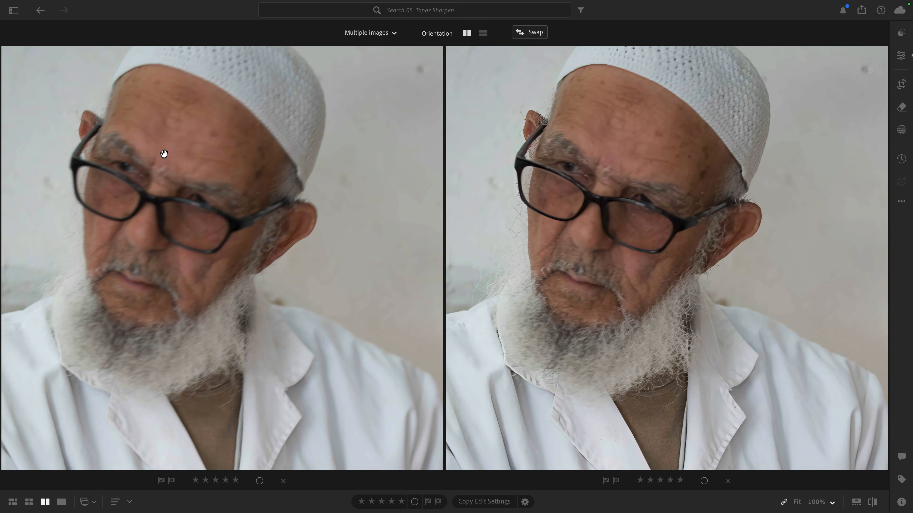
scroll(163, 154, right, 1)
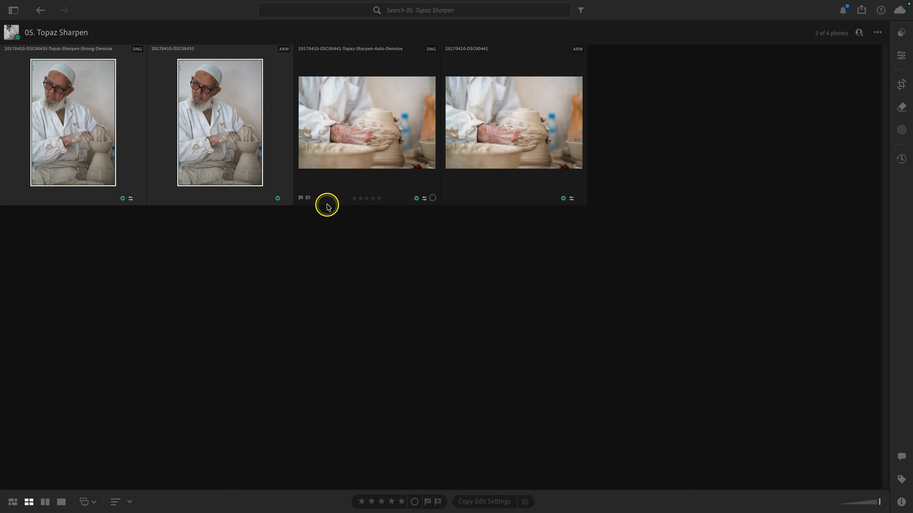
Step: Compare the Auto-Denoise sharpened pottery photo with its original side by side at 100%, then return to the grid
click(314, 248)
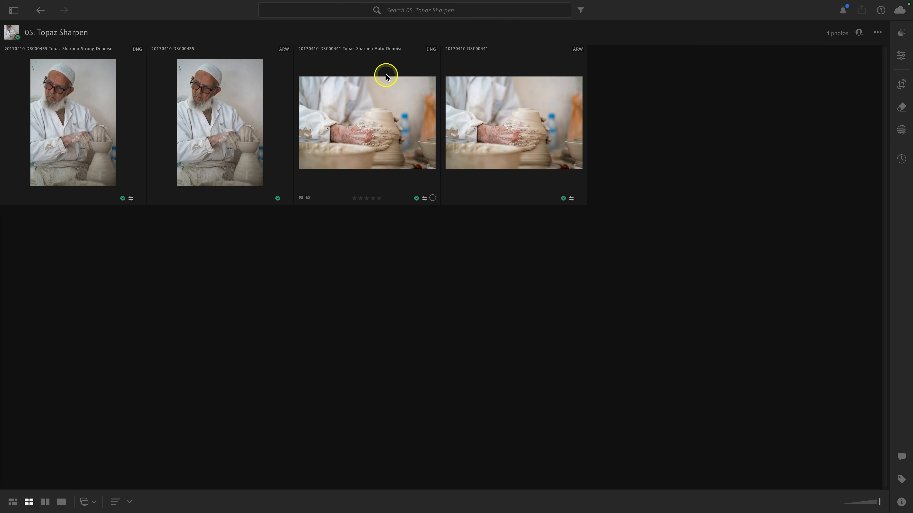
click(476, 117)
shift+click(402, 123)
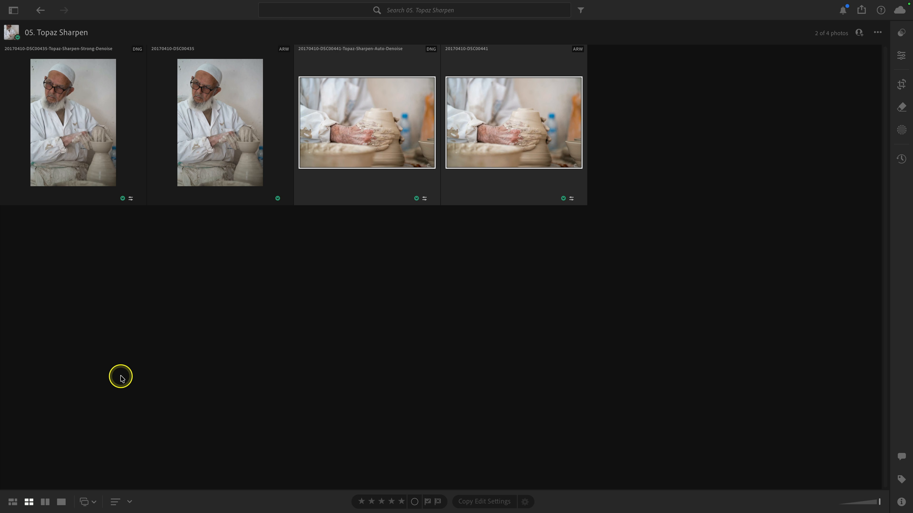
click(46, 500)
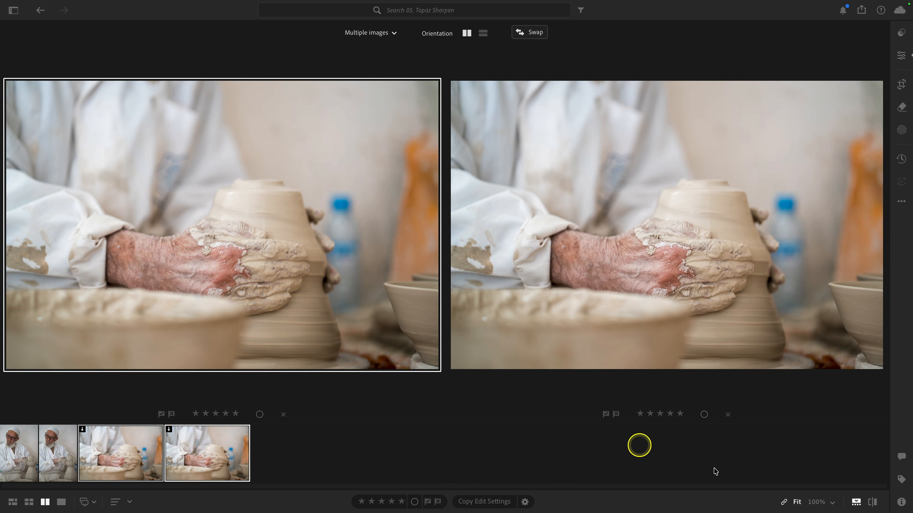
click(856, 501)
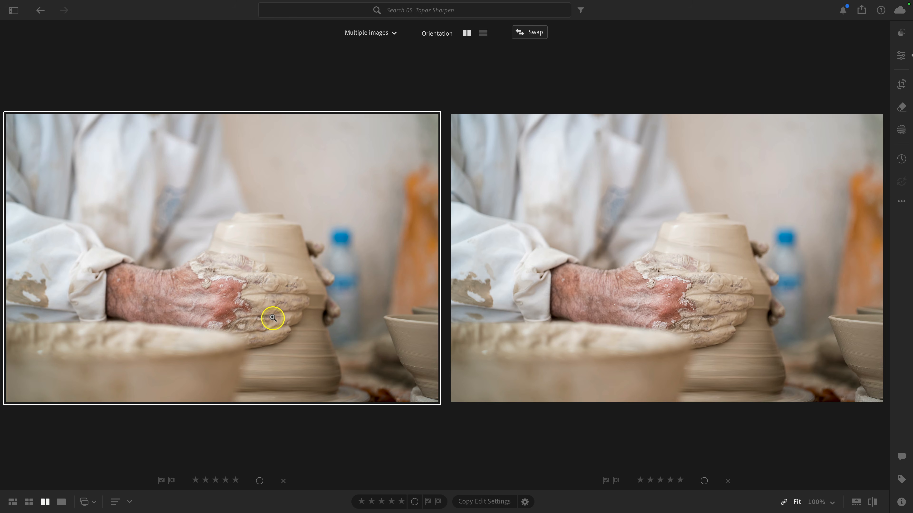
click(186, 251)
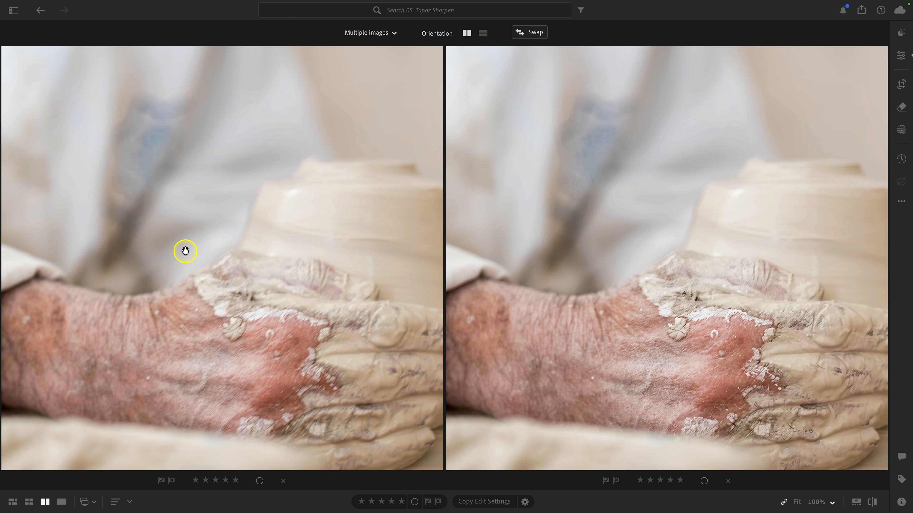
scroll(185, 250, right, 3)
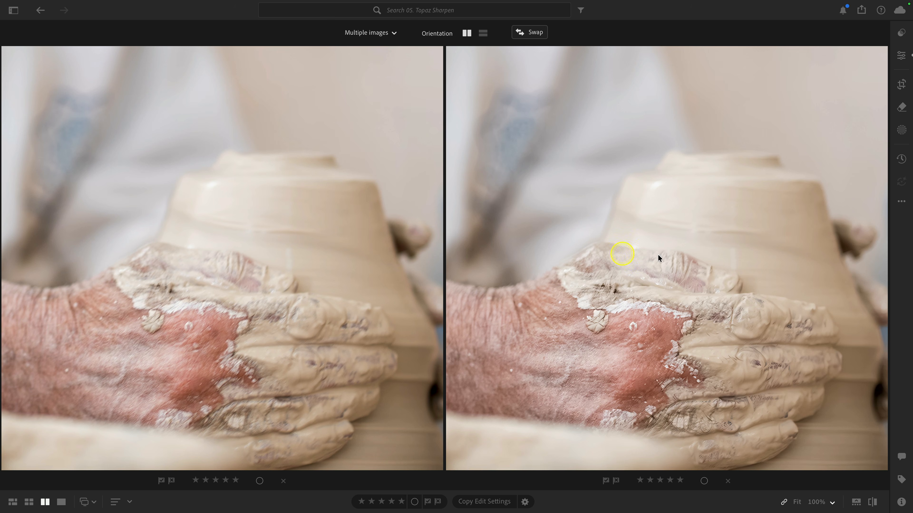
scroll(649, 257, right, 3)
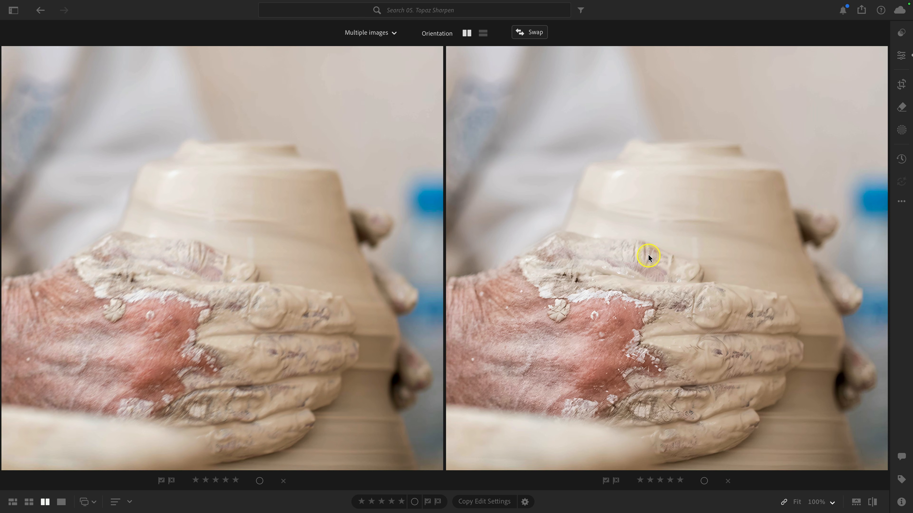
scroll(649, 257, left, 10)
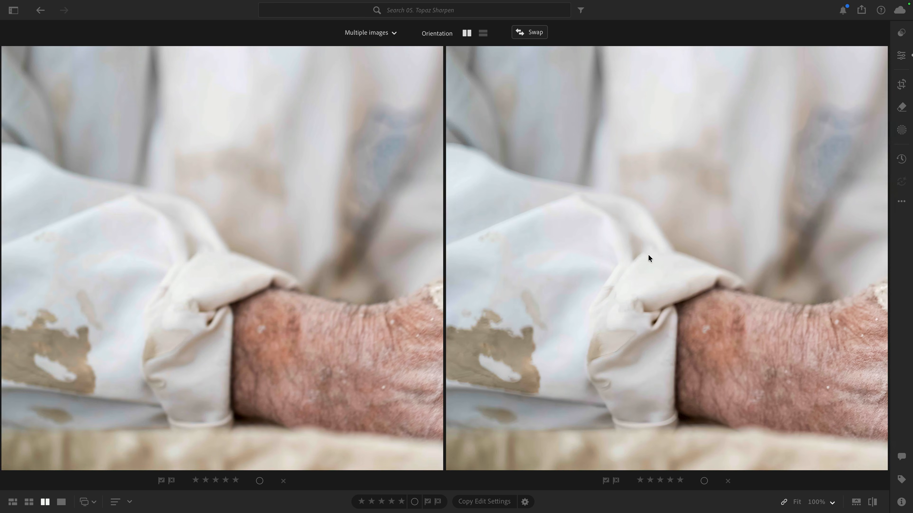
key(g)
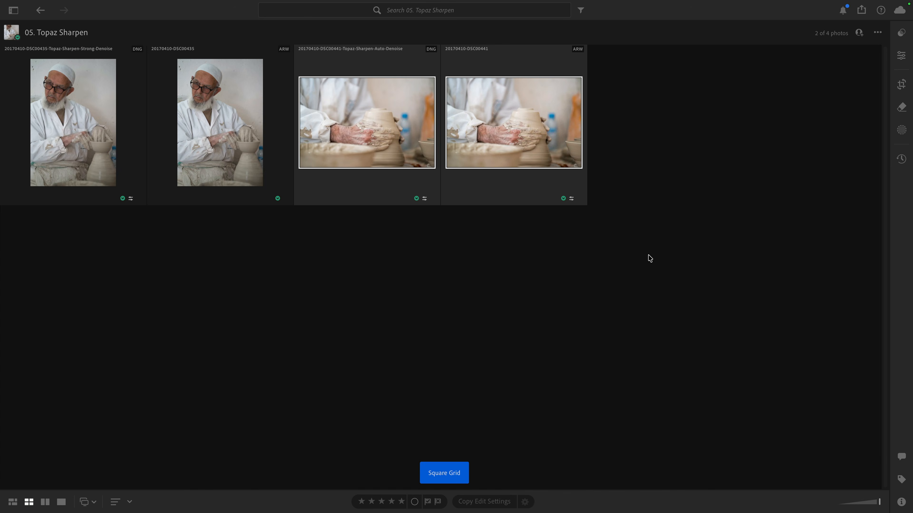